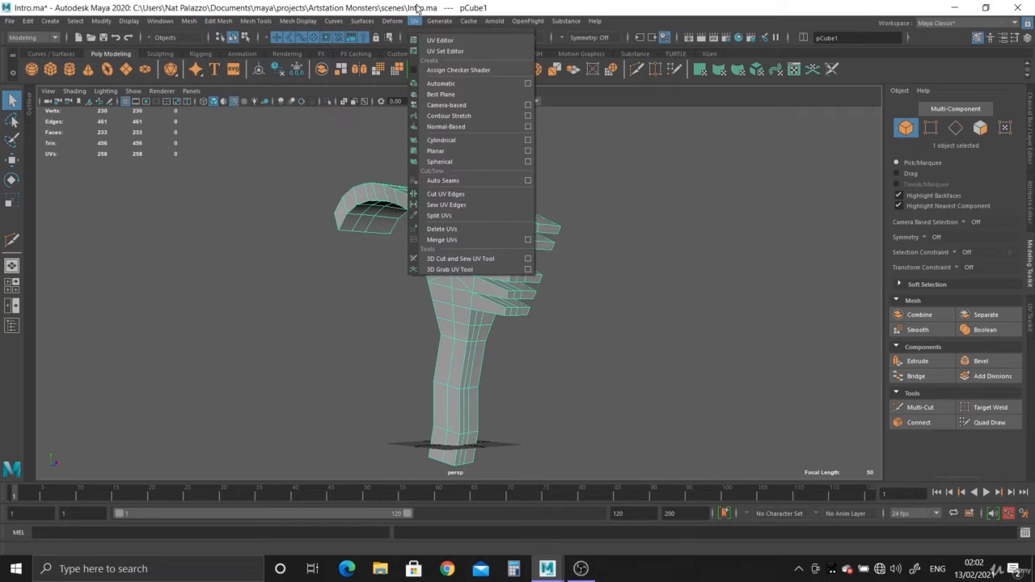
# Step: Select three edges around the upper surface of the top finger, including its front and side edges
pyautogui.click(443, 54)
pyautogui.keyDown('alt'); pyautogui.moveTo(455, 200); pyautogui.dragTo(492, 340, button='middle'); pyautogui.keyUp('alt')
pyautogui.scroll(3, 493, 340)
pyautogui.keyDown('alt'); pyautogui.moveTo(492, 339); pyautogui.dragTo(549, 304); pyautogui.keyUp('alt')
pyautogui.scroll(3, 642, 369)
pyautogui.keyDown('alt'); pyautogui.moveTo(550, 304); pyautogui.dragTo(364, 293, button='middle'); pyautogui.keyUp('alt')
pyautogui.keyDown('alt'); pyautogui.moveTo(364, 293); pyautogui.dragTo(566, 376, button='right'); pyautogui.keyUp('alt')
pyautogui.keyDown('alt'); pyautogui.moveTo(566, 380); pyautogui.dragTo(491, 233); pyautogui.keyUp('alt')
pyautogui.scroll(-3, 410, 364)
pyautogui.moveTo(359, 162); pyautogui.dragTo(388, 162, button='right')
pyautogui.click(389, 169)
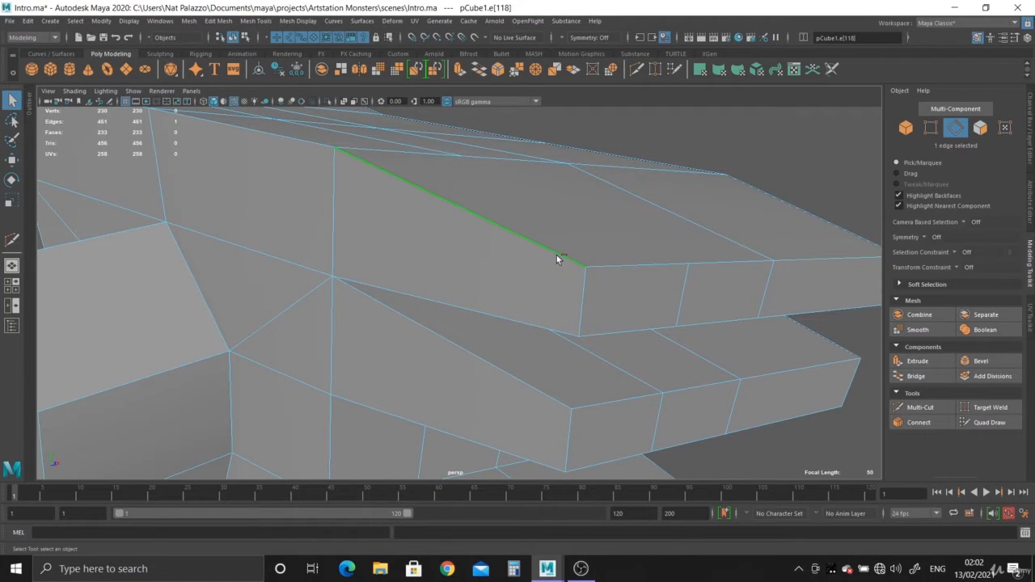
pyautogui.keyDown('shift'); pyautogui.click(621, 263); pyautogui.keyUp('shift')
pyautogui.keyDown('shift'); pyautogui.click(613, 341); pyautogui.keyUp('shift')
pyautogui.keyDown('alt'); pyautogui.moveTo(613, 341); pyautogui.dragTo(526, 360); pyautogui.keyUp('alt')
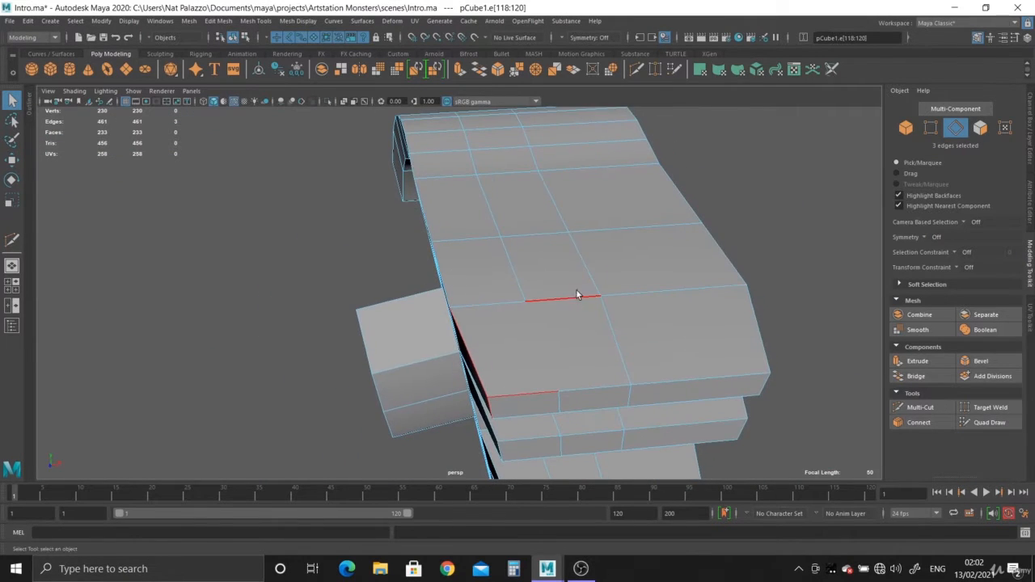
# Step: Cut a lengthwise edge across the top finger's upper face with Multi-Cut to complete its edge line
pyautogui.click(636, 70)
pyautogui.click(559, 391)
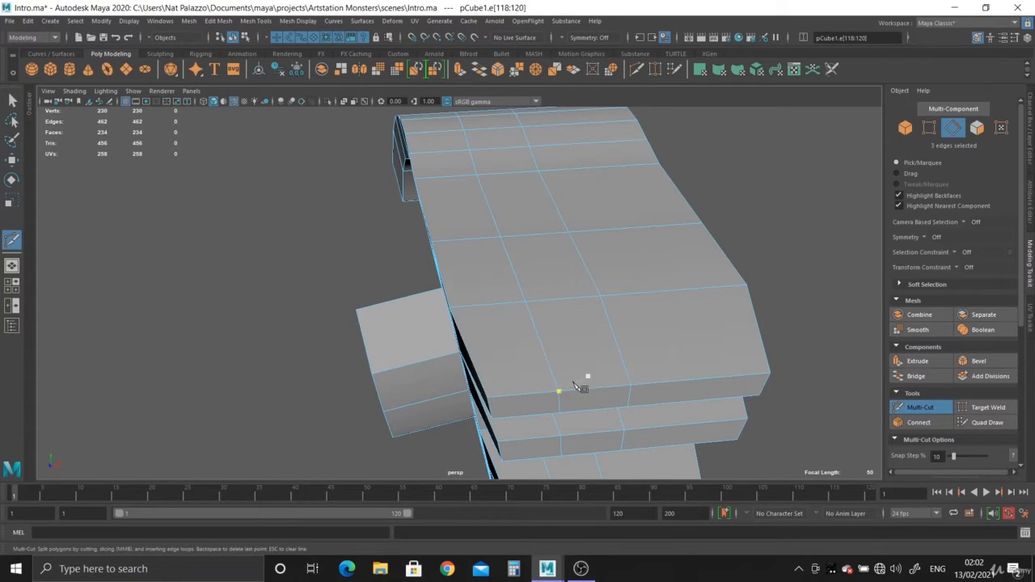
pyautogui.rightClick(572, 382)
pyautogui.scroll(-1, 432, 378)
pyautogui.keyDown('alt'); pyautogui.moveTo(432, 378); pyautogui.dragTo(351, 325); pyautogui.keyUp('alt')
pyautogui.click(12, 101)
# Step: Examine the edge flow of the model's fingers, arm and palm from several angles
pyautogui.keyDown('alt'); pyautogui.moveTo(429, 283); pyautogui.dragTo(510, 402); pyautogui.keyUp('alt')
pyautogui.keyDown('alt'); pyautogui.moveTo(510, 402); pyautogui.dragTo(404, 313, button='middle'); pyautogui.keyUp('alt')
pyautogui.keyDown('alt'); pyautogui.moveTo(404, 318); pyautogui.dragTo(482, 368); pyautogui.keyUp('alt')
pyautogui.scroll(5, 482, 368)
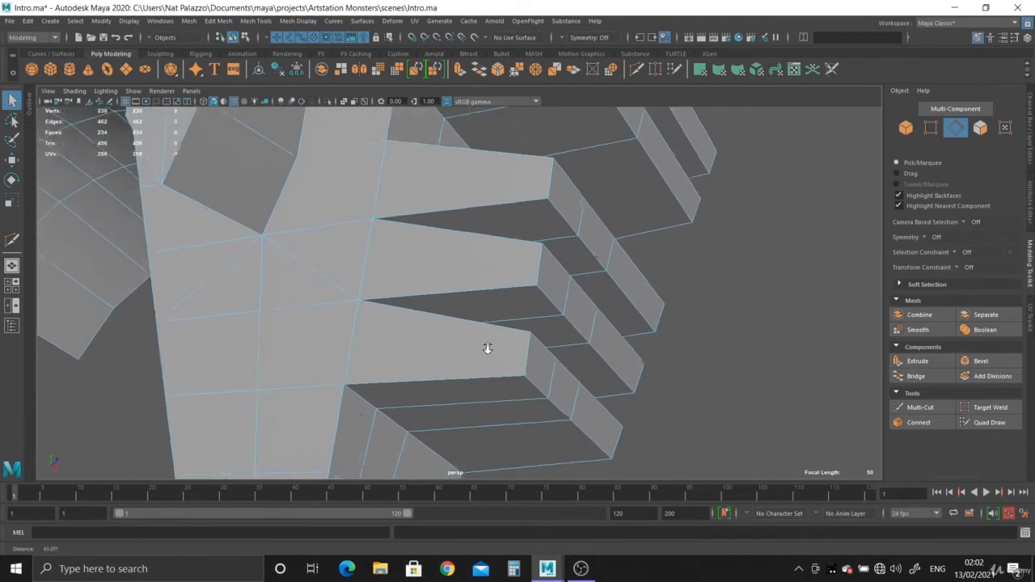
pyautogui.keyDown('alt'); pyautogui.moveTo(516, 220); pyautogui.dragTo(326, 296, button='right'); pyautogui.keyUp('alt')
pyautogui.keyDown('alt'); pyautogui.moveTo(327, 296); pyautogui.dragTo(392, 316); pyautogui.keyUp('alt')
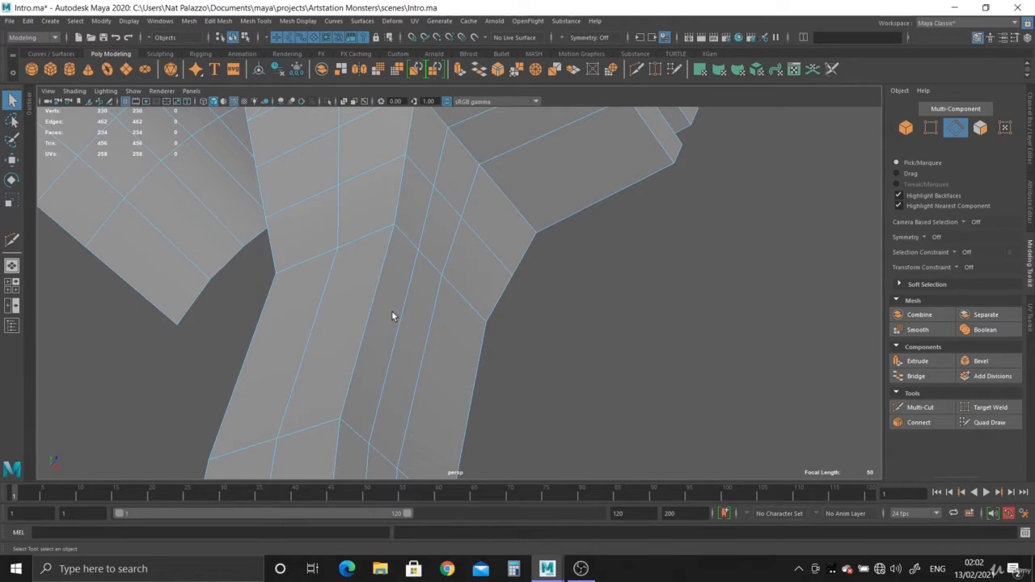
pyautogui.keyDown('alt'); pyautogui.moveTo(391, 315); pyautogui.dragTo(472, 390); pyautogui.keyUp('alt')
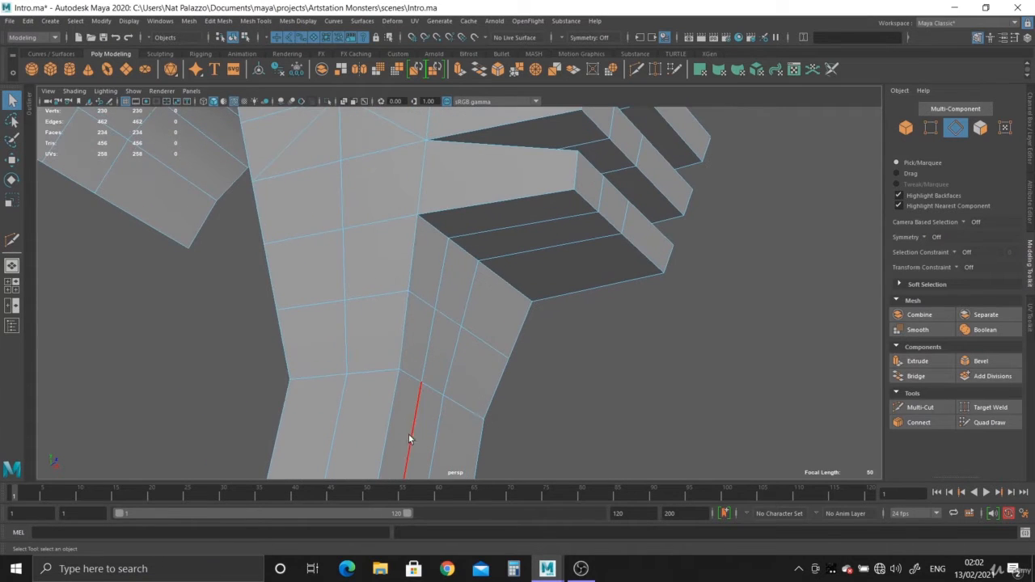
pyautogui.keyDown('alt'); pyautogui.moveTo(408, 433); pyautogui.dragTo(455, 292); pyautogui.keyUp('alt')
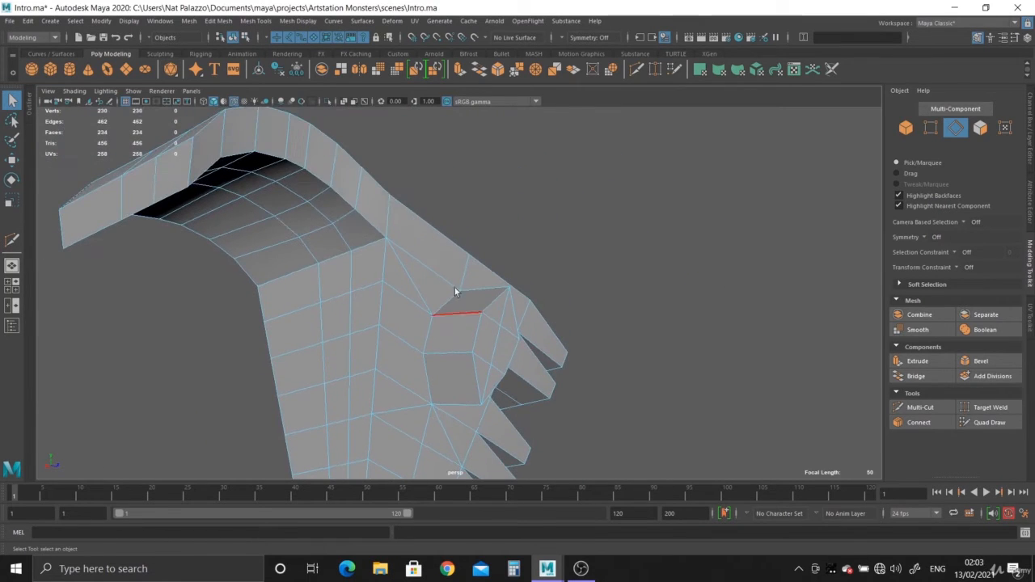
pyautogui.keyDown('alt'); pyautogui.moveTo(151, 163); pyautogui.dragTo(358, 325); pyautogui.keyUp('alt')
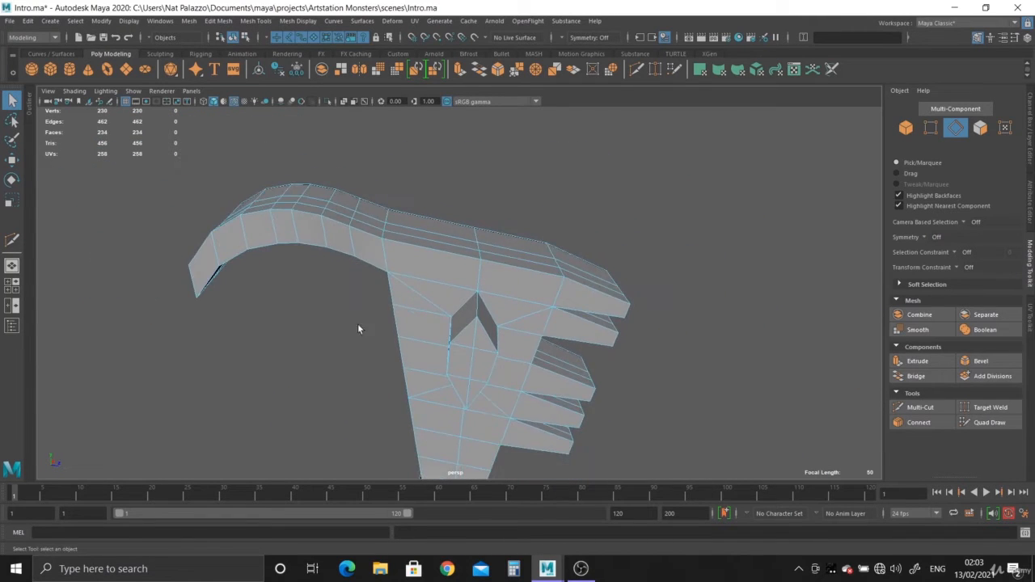
pyautogui.keyDown('alt'); pyautogui.moveTo(358, 325); pyautogui.dragTo(358, 229, button='right'); pyautogui.keyUp('alt')
pyautogui.keyDown('alt'); pyautogui.moveTo(357, 230); pyautogui.dragTo(532, 374); pyautogui.keyUp('alt')
# Step: Delete the existing model and create a new polygon cube
pyautogui.moveTo(495, 211); pyautogui.dragTo(530, 183, button='right')
pyautogui.press('Delete')
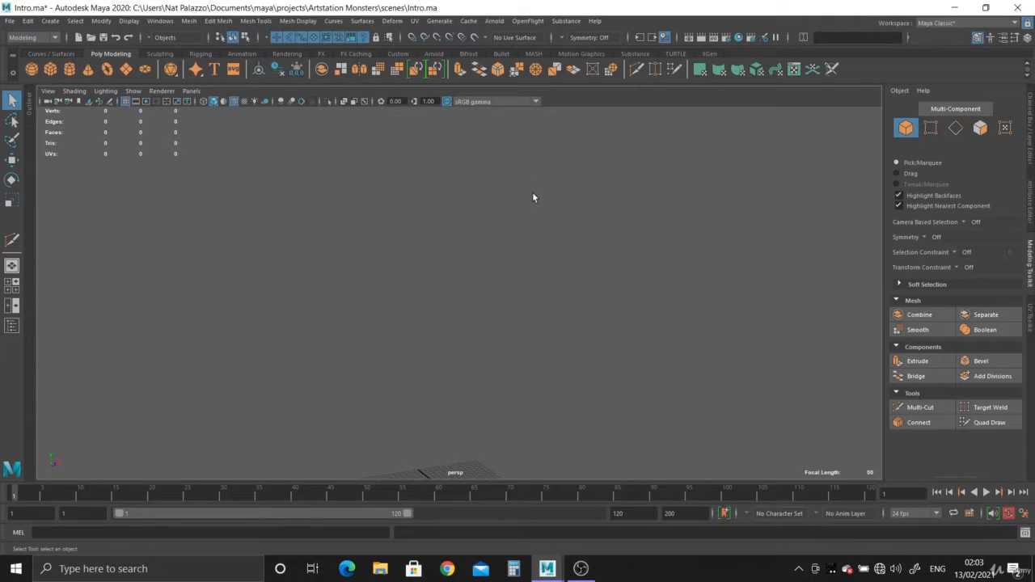
pyautogui.click(50, 71)
pyautogui.press('f')
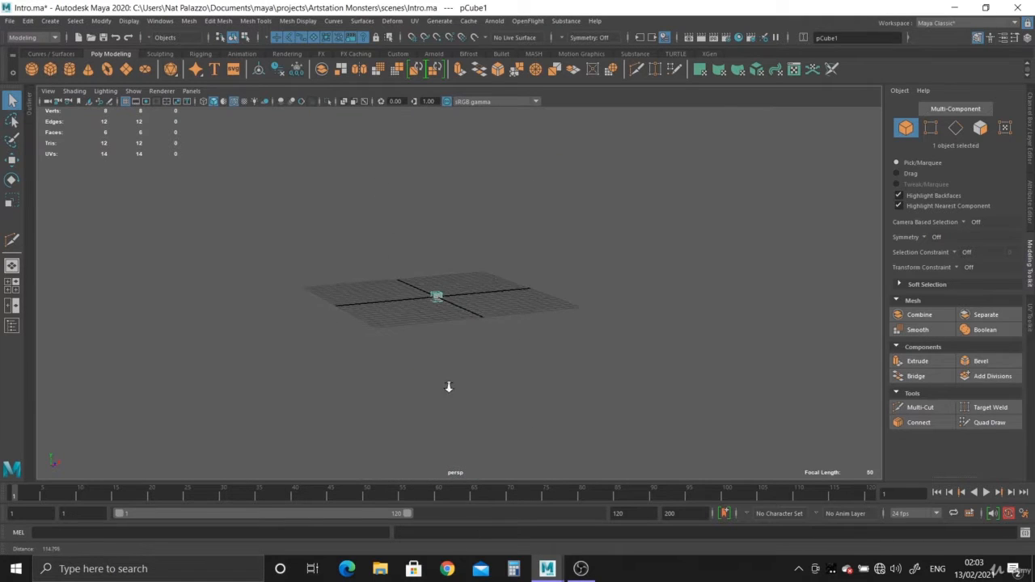
# Step: Scale the new cube up uniformly to about 24.78
pyautogui.press('r')
pyautogui.moveTo(442, 294); pyautogui.dragTo(631, 340)
pyautogui.keyDown('alt'); pyautogui.moveTo(596, 334); pyautogui.dragTo(596, 391, button='middle'); pyautogui.keyUp('alt')
pyautogui.keyDown('alt'); pyautogui.moveTo(411, 346); pyautogui.dragTo(448, 307); pyautogui.keyUp('alt')
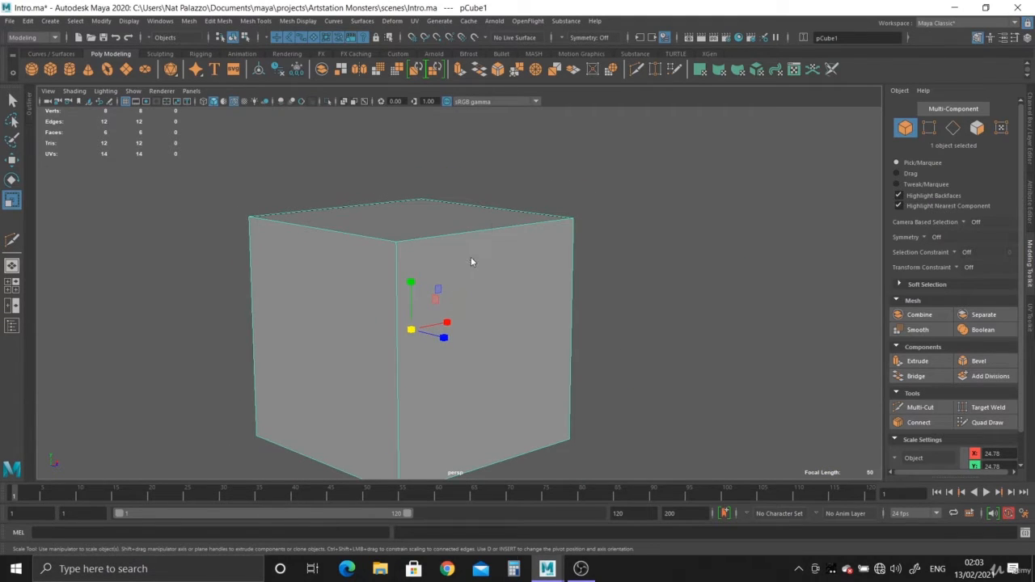
pyautogui.moveTo(472, 258); pyautogui.dragTo(420, 224, button='right')
pyautogui.click(393, 298)
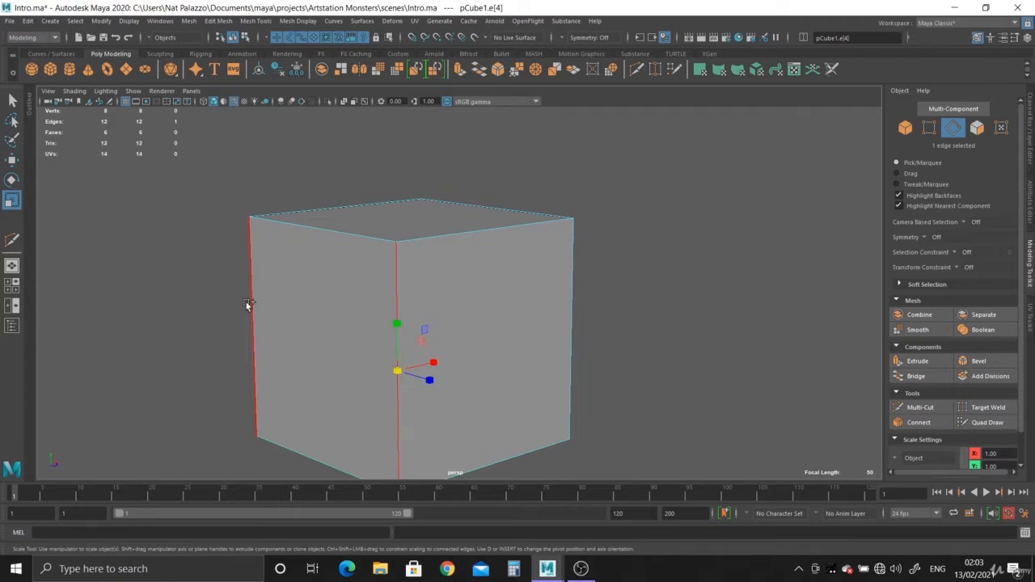
pyautogui.keyDown('shift'); pyautogui.click(247, 304); pyautogui.keyUp('shift')
pyautogui.keyDown('alt'); pyautogui.moveTo(413, 329); pyautogui.dragTo(405, 292, button='right'); pyautogui.keyUp('alt')
pyautogui.keyDown('alt'); pyautogui.moveTo(405, 291); pyautogui.dragTo(548, 358); pyautogui.keyUp('alt')
pyautogui.keyDown('shift'); pyautogui.click(610, 363); pyautogui.keyUp('shift')
pyautogui.keyDown('shift'); pyautogui.click(548, 358); pyautogui.keyUp('shift')
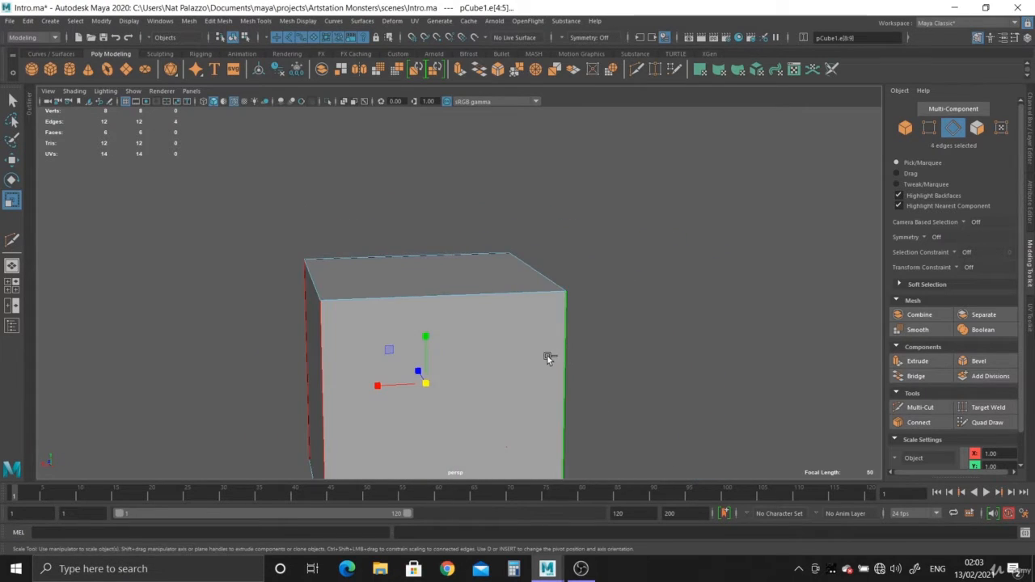
pyautogui.keyDown('alt'); pyautogui.moveTo(670, 388); pyautogui.dragTo(537, 397); pyautogui.keyUp('alt')
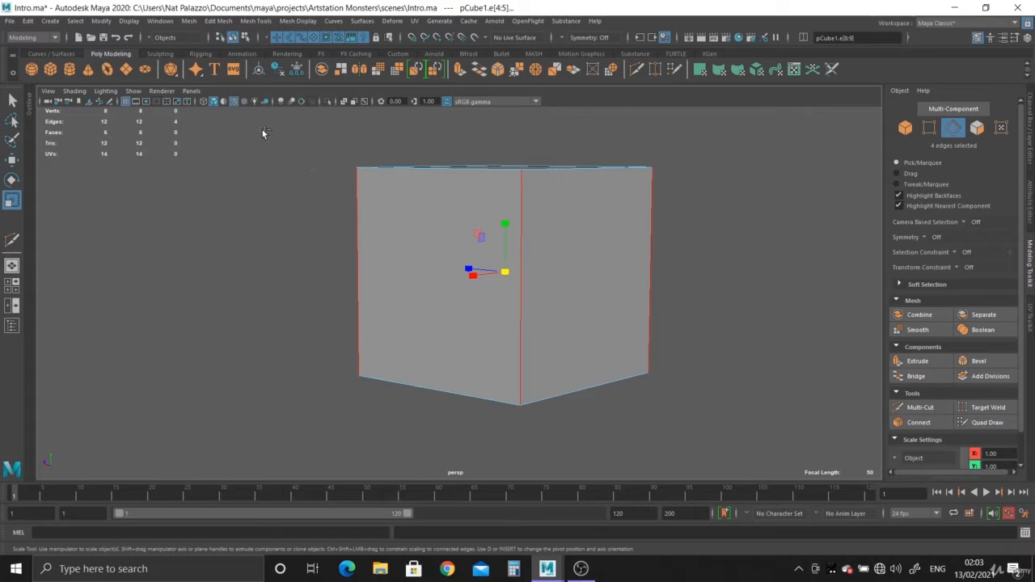
pyautogui.click(230, 127)
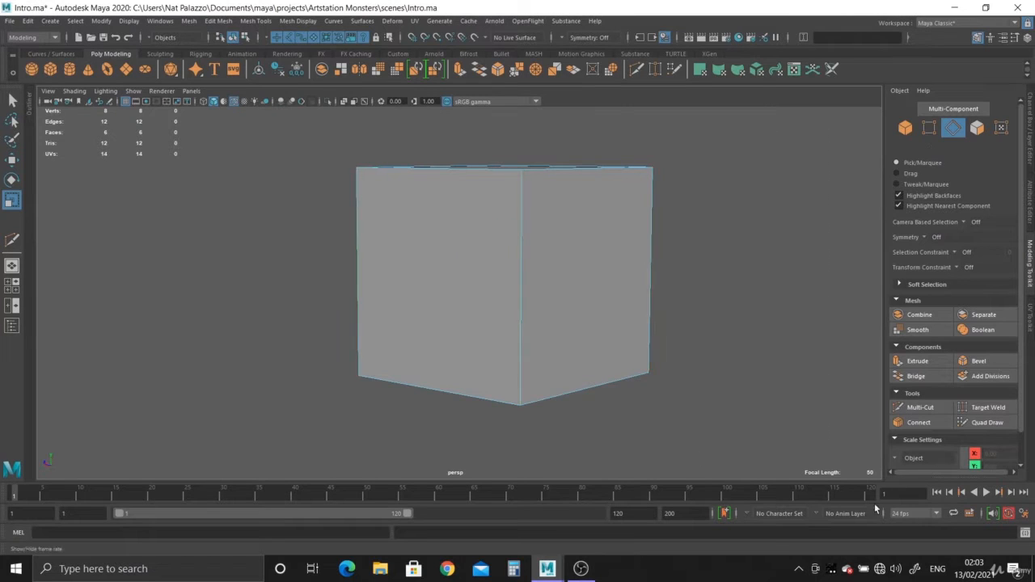
# Step: Bevel the four vertical edges of the cube
pyautogui.keyDown('alt'); pyautogui.moveTo(386, 342); pyautogui.dragTo(527, 422); pyautogui.keyUp('alt')
pyautogui.keyDown('alt'); pyautogui.moveTo(467, 384); pyautogui.dragTo(523, 390); pyautogui.keyUp('alt')
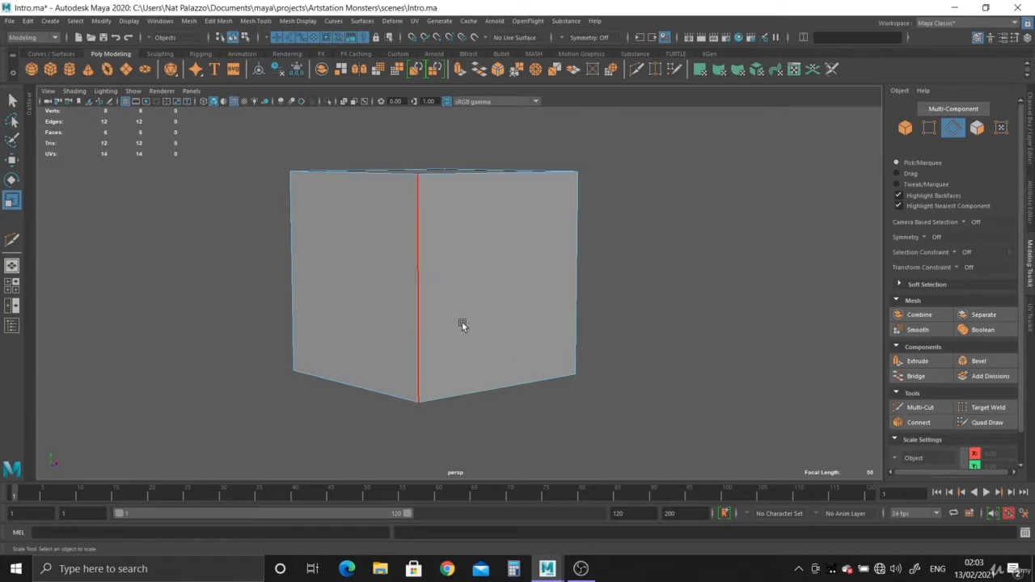
pyautogui.click(422, 296)
pyautogui.keyDown('alt'); pyautogui.moveTo(696, 391); pyautogui.dragTo(566, 365); pyautogui.keyUp('alt')
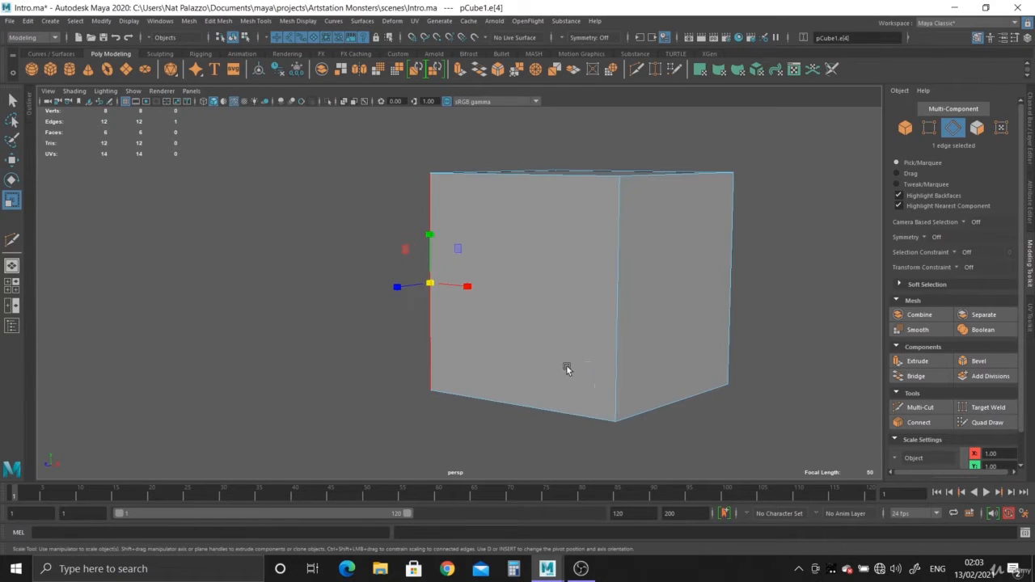
pyautogui.keyDown('shift'); pyautogui.click(606, 352); pyautogui.keyUp('shift')
pyautogui.keyDown('shift'); pyautogui.click(705, 339); pyautogui.keyUp('shift')
pyautogui.keyDown('alt'); pyautogui.moveTo(707, 338); pyautogui.dragTo(477, 372); pyautogui.keyUp('alt')
pyautogui.keyDown('shift'); pyautogui.click(541, 315); pyautogui.keyUp('shift')
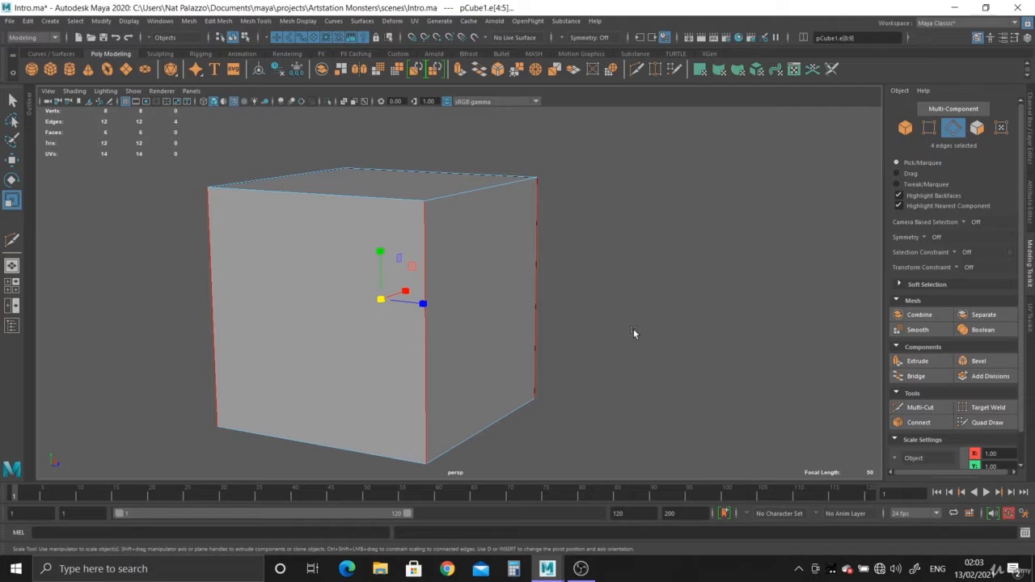
pyautogui.hotkey('ctrl', 'b')
pyautogui.keyDown('alt'); pyautogui.moveTo(593, 316); pyautogui.dragTo(476, 313); pyautogui.keyUp('alt')
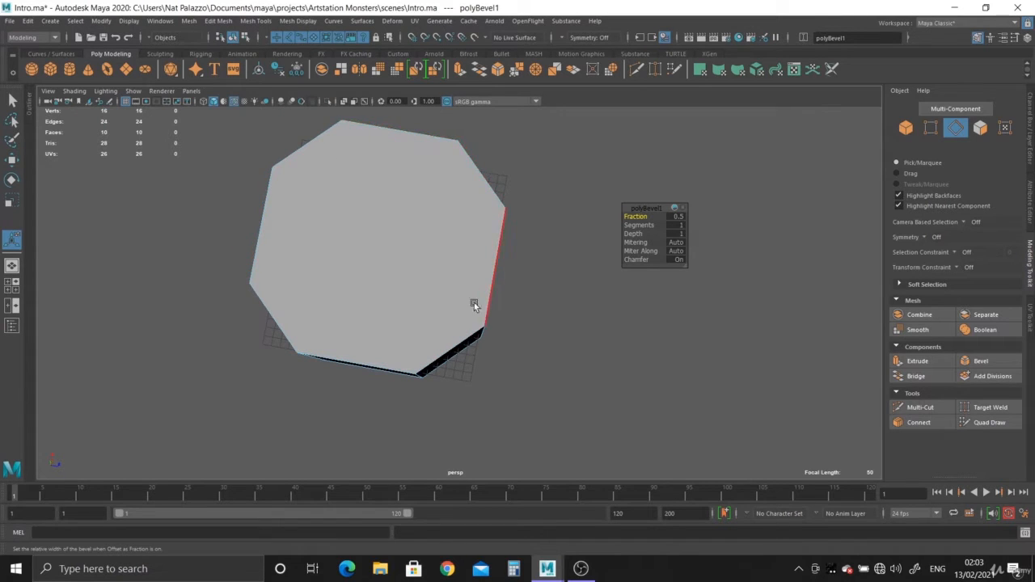
# Step: Try a bevel fraction of 0.3, and set it back to 0.5
pyautogui.keyDown('alt'); pyautogui.moveTo(474, 303); pyautogui.dragTo(495, 208); pyautogui.keyUp('alt')
pyautogui.keyDown('alt'); pyautogui.moveTo(494, 207); pyautogui.dragTo(642, 207, button='right'); pyautogui.keyUp('alt')
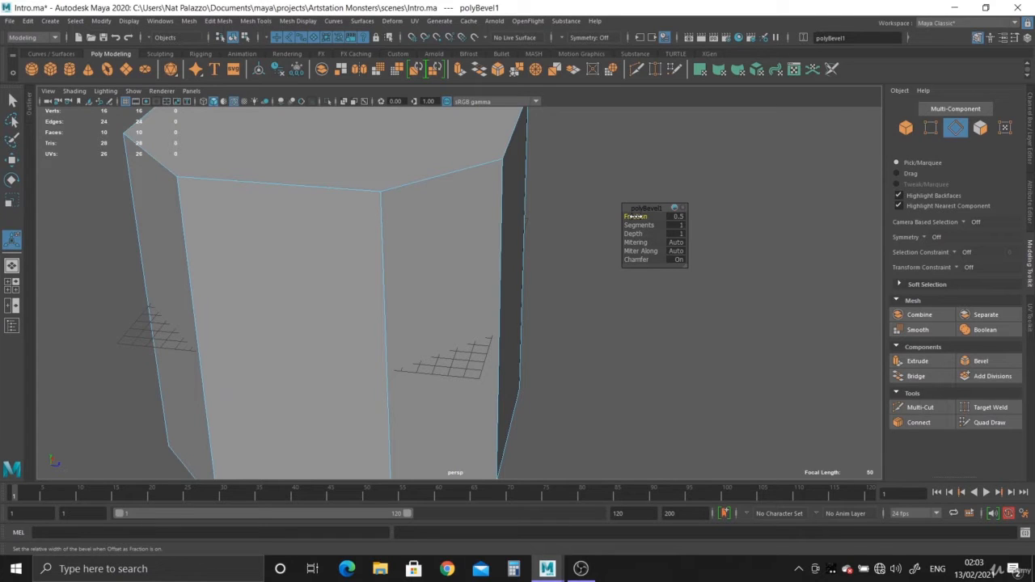
pyautogui.moveTo(636, 217)
pyautogui.mouseDown()
pyautogui.moveTo(607, 217)
pyautogui.moveTo(666, 216)
pyautogui.moveTo(623, 215)
pyautogui.moveTo(639, 218)
pyautogui.mouseUp()
pyautogui.scroll(-2, 426, 223)
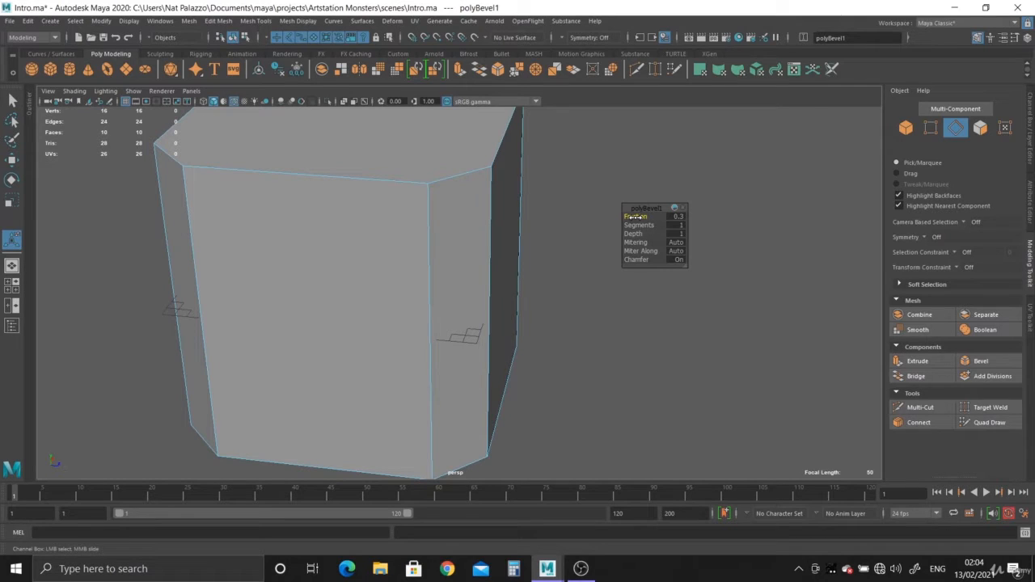
pyautogui.moveTo(636, 217); pyautogui.dragTo(636, 216, button='middle')
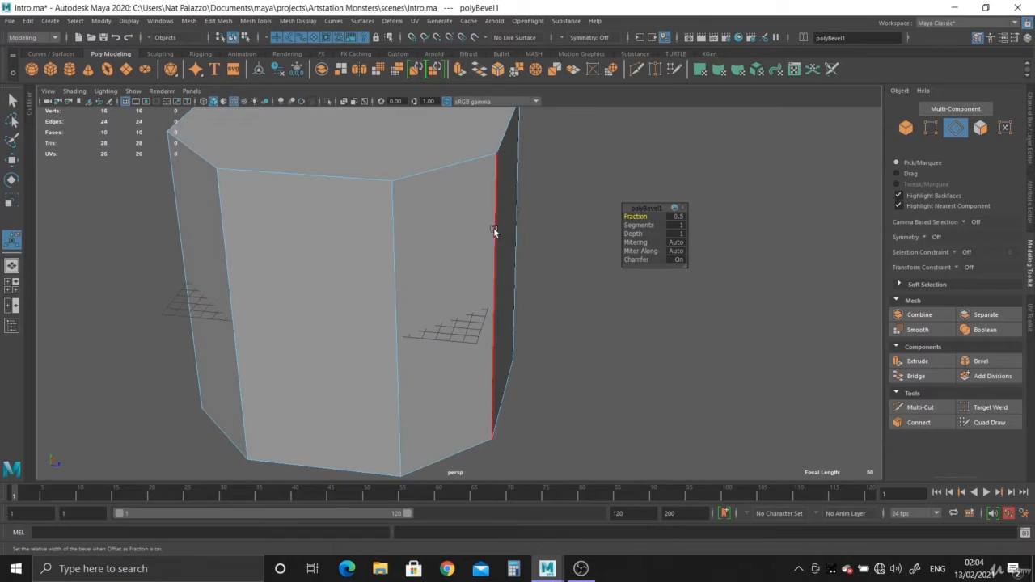
pyautogui.keyDown('alt'); pyautogui.moveTo(494, 228); pyautogui.dragTo(477, 254, button='middle'); pyautogui.keyUp('alt')
pyautogui.keyDown('alt'); pyautogui.moveTo(477, 254); pyautogui.dragTo(558, 251, button='right'); pyautogui.keyUp('alt')
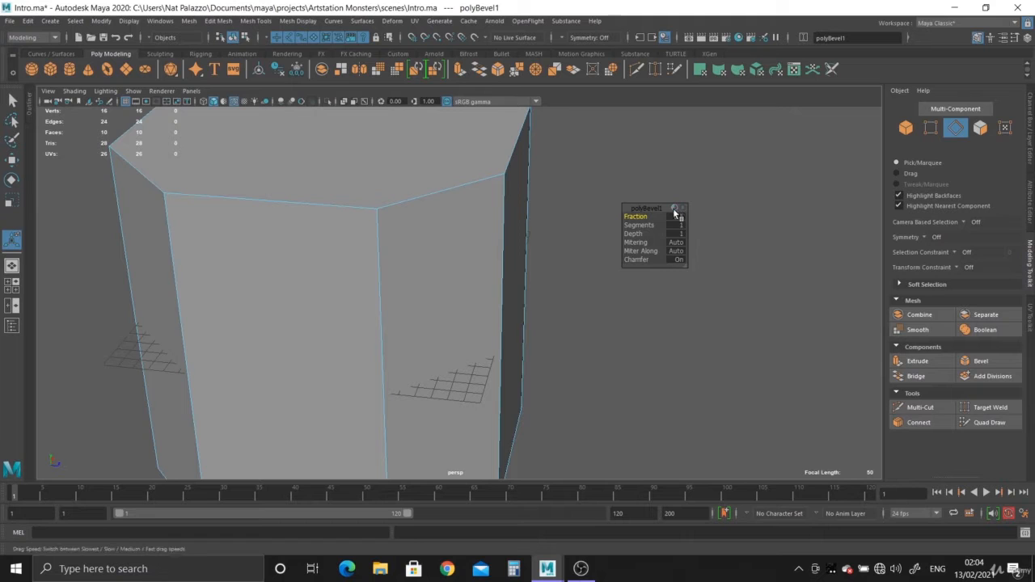
# Step: Reduce the bevel fraction to 0.122
pyautogui.moveTo(635, 217)
pyautogui.mouseDown()
pyautogui.moveTo(616, 218)
pyautogui.moveTo(630, 220)
pyautogui.moveTo(620, 224)
pyautogui.mouseUp()
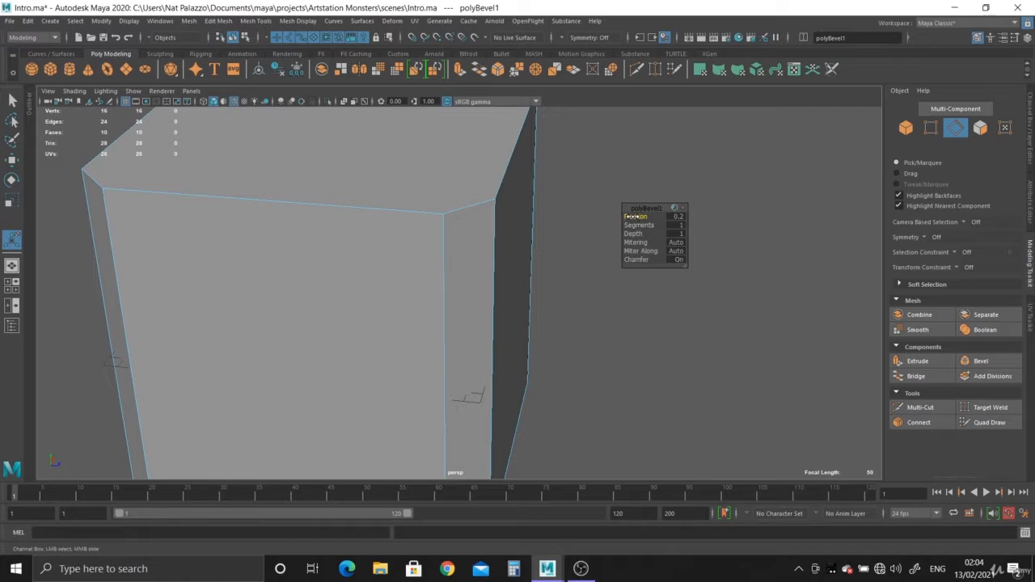
pyautogui.moveTo(625, 216); pyautogui.dragTo(188, 261)
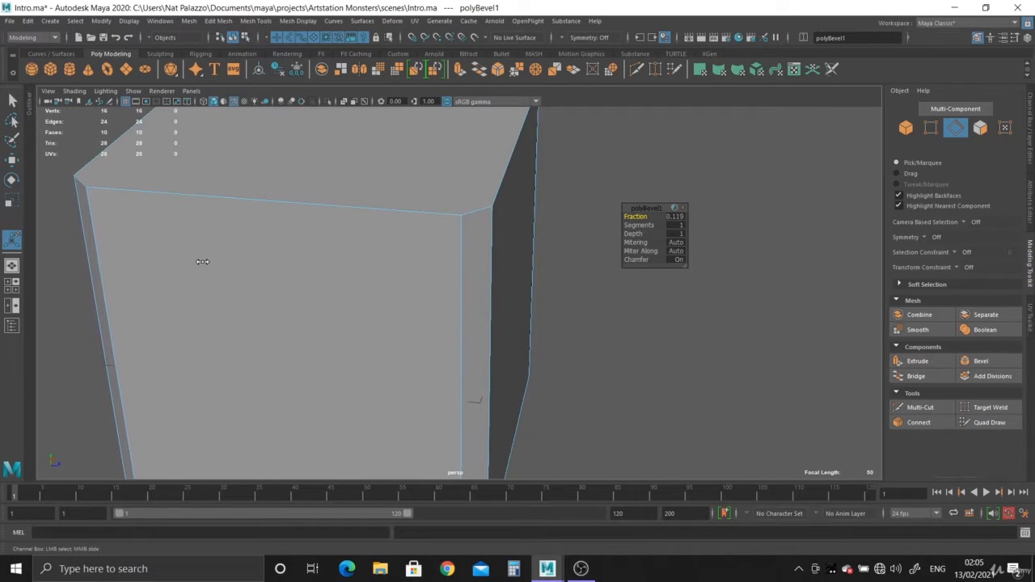
pyautogui.keyDown('alt'); pyautogui.moveTo(688, 339); pyautogui.dragTo(655, 272); pyautogui.keyUp('alt')
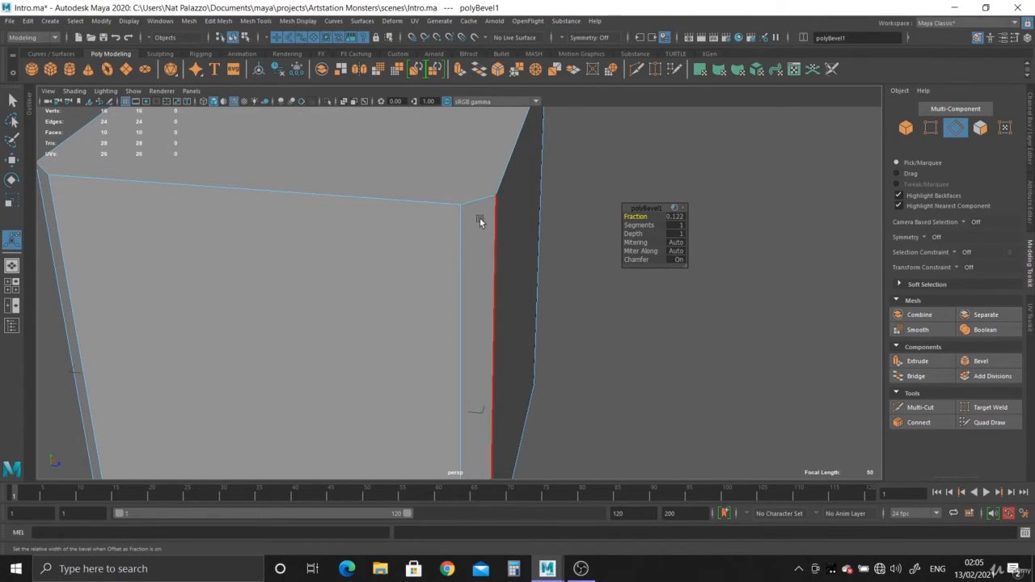
# Step: Set the bevel's segments to 5 to round the vertical corners
pyautogui.keyDown('alt'); pyautogui.moveTo(490, 337); pyautogui.dragTo(586, 299); pyautogui.keyUp('alt')
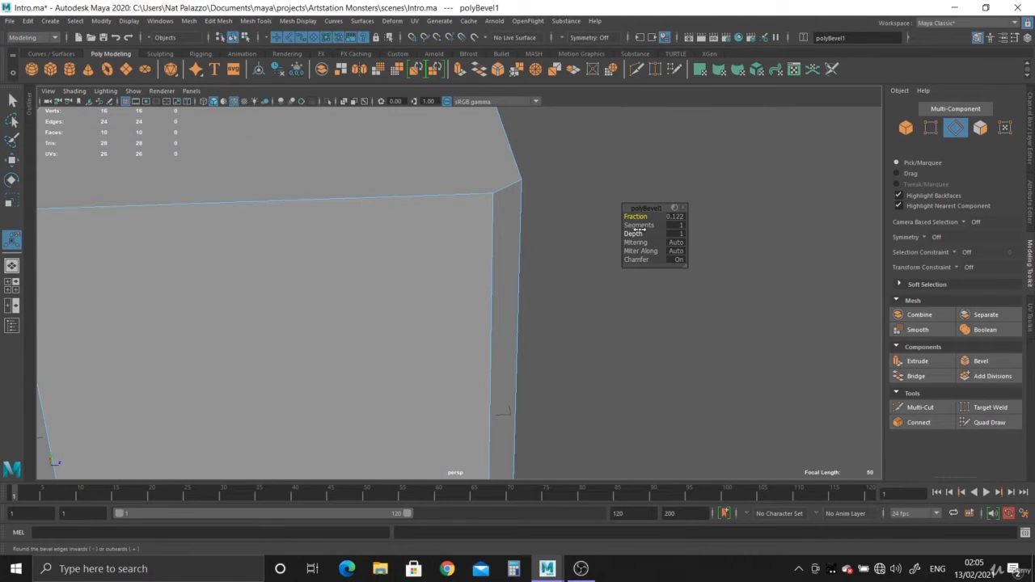
pyautogui.moveTo(634, 225); pyautogui.dragTo(704, 234)
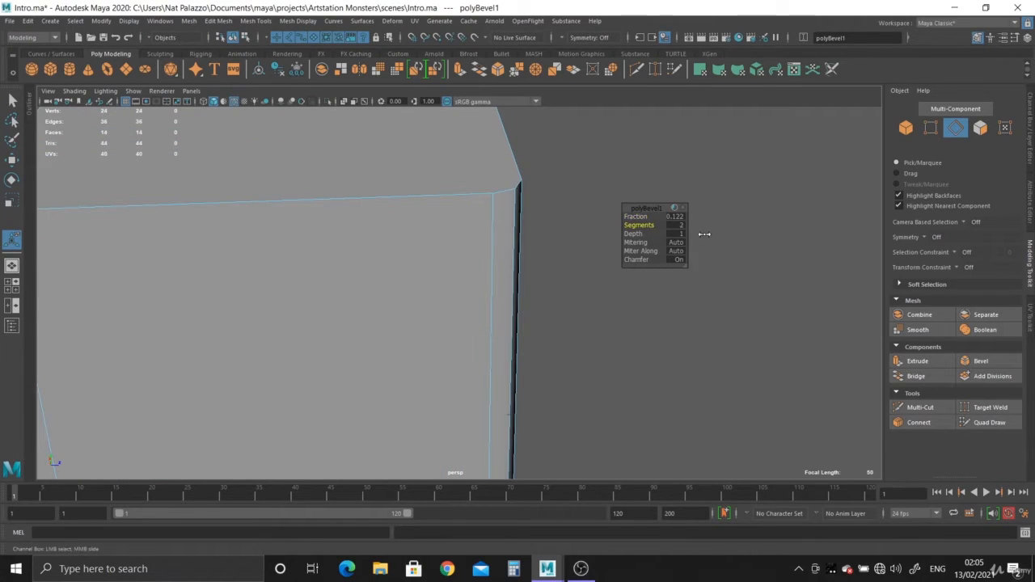
pyautogui.keyDown('alt'); pyautogui.moveTo(663, 297); pyautogui.dragTo(446, 243); pyautogui.keyUp('alt')
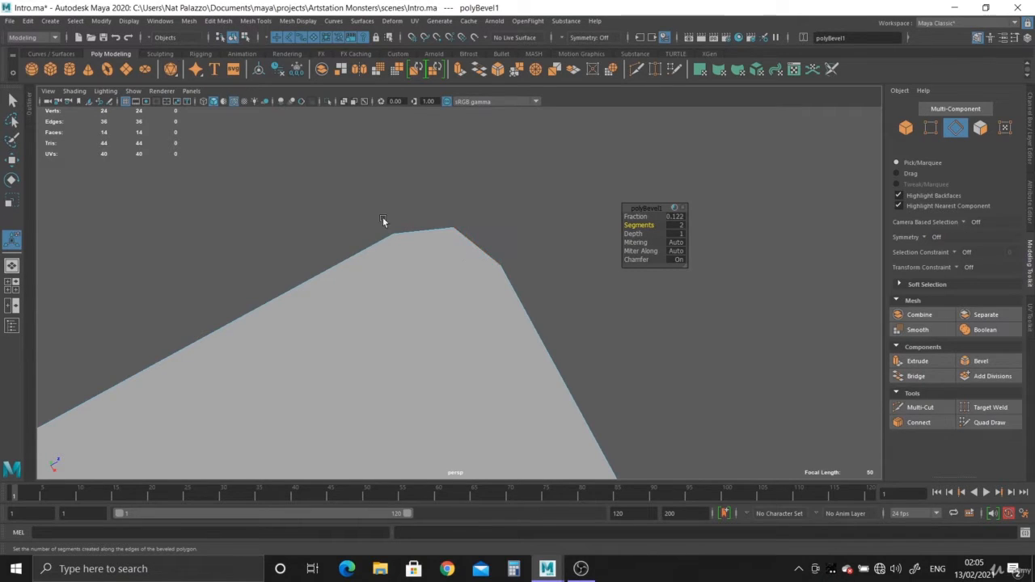
pyautogui.keyDown('alt'); pyautogui.moveTo(558, 247); pyautogui.dragTo(552, 278, button='middle'); pyautogui.keyUp('alt')
pyautogui.keyDown('alt'); pyautogui.moveTo(552, 277); pyautogui.dragTo(553, 329); pyautogui.keyUp('alt')
pyautogui.keyDown('alt'); pyautogui.moveTo(554, 329); pyautogui.dragTo(554, 336, button='right'); pyautogui.keyUp('alt')
pyautogui.keyDown('alt'); pyautogui.moveTo(542, 346); pyautogui.dragTo(517, 340); pyautogui.keyUp('alt')
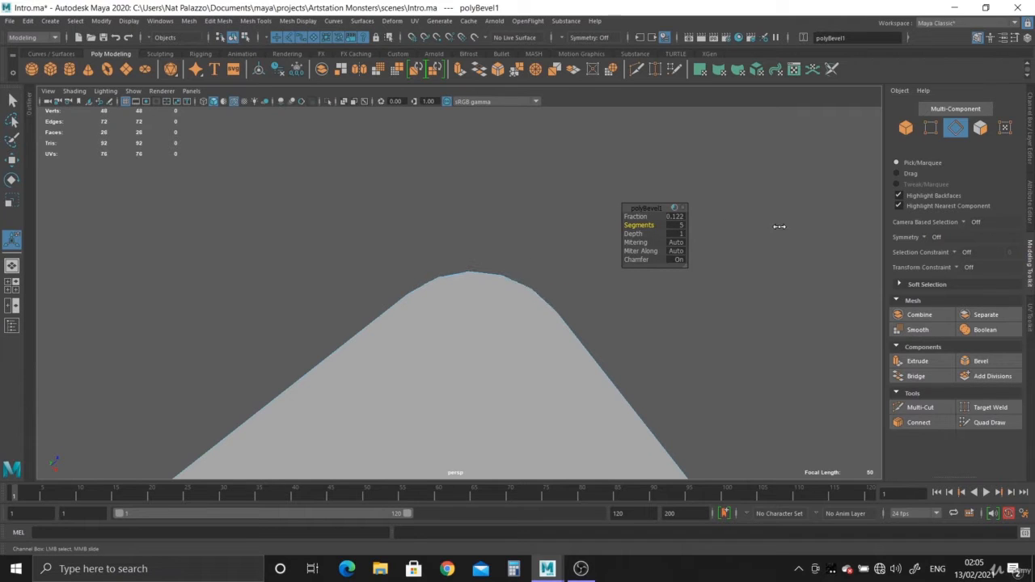
pyautogui.keyDown('alt'); pyautogui.moveTo(714, 366); pyautogui.dragTo(614, 348); pyautogui.keyUp('alt')
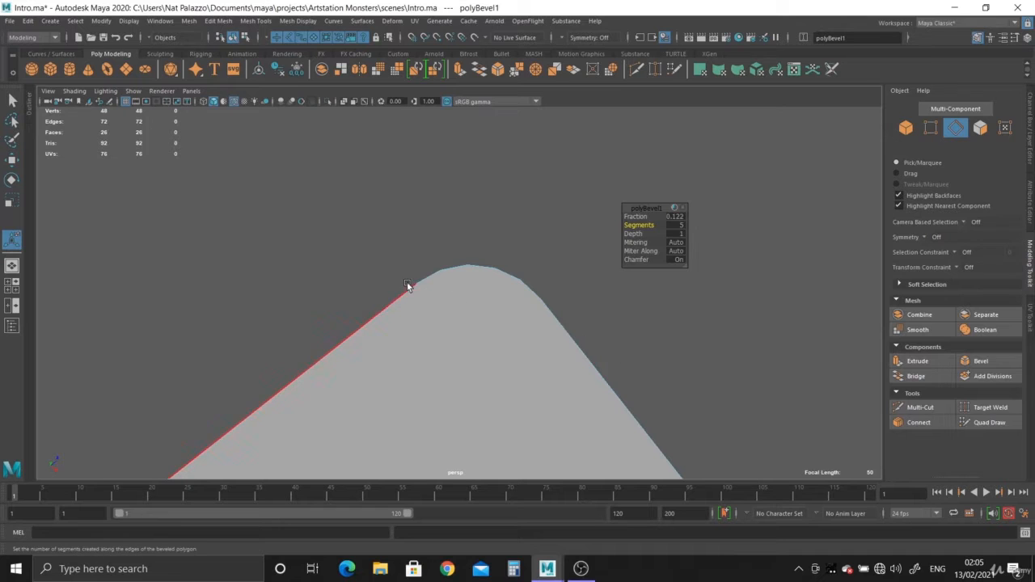
pyautogui.keyDown('alt'); pyautogui.moveTo(427, 245); pyautogui.dragTo(420, 291); pyautogui.keyUp('alt')
# Step: Return to object mode, turn off the wireframe overlay on the shaded view, and select the beveled cube
pyautogui.moveTo(380, 256); pyautogui.dragTo(449, 233, button='right')
pyautogui.click(566, 289)
pyautogui.keyDown('alt'); pyautogui.moveTo(566, 289); pyautogui.dragTo(541, 315); pyautogui.keyUp('alt')
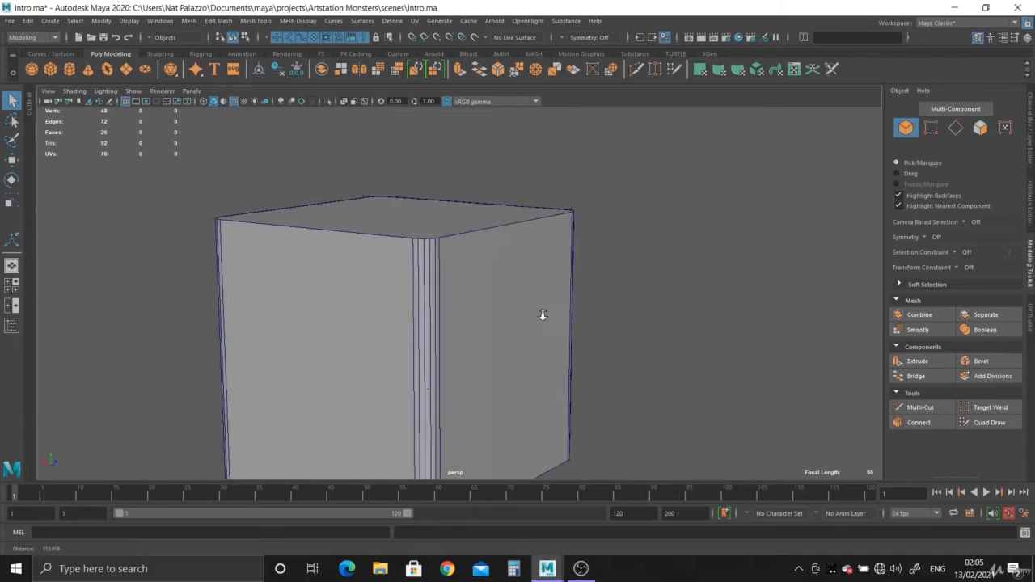
pyautogui.scroll(-2, 541, 314)
pyautogui.click(235, 100)
pyautogui.moveTo(443, 325)
pyautogui.keyDown('alt'); pyautogui.mouseDown()
pyautogui.moveTo(453, 289)
pyautogui.moveTo(463, 353)
pyautogui.moveTo(561, 377)
pyautogui.moveTo(543, 312)
pyautogui.moveTo(520, 296)
pyautogui.moveTo(527, 219)
pyautogui.mouseUp(); pyautogui.keyUp('alt')
pyautogui.click(533, 369)
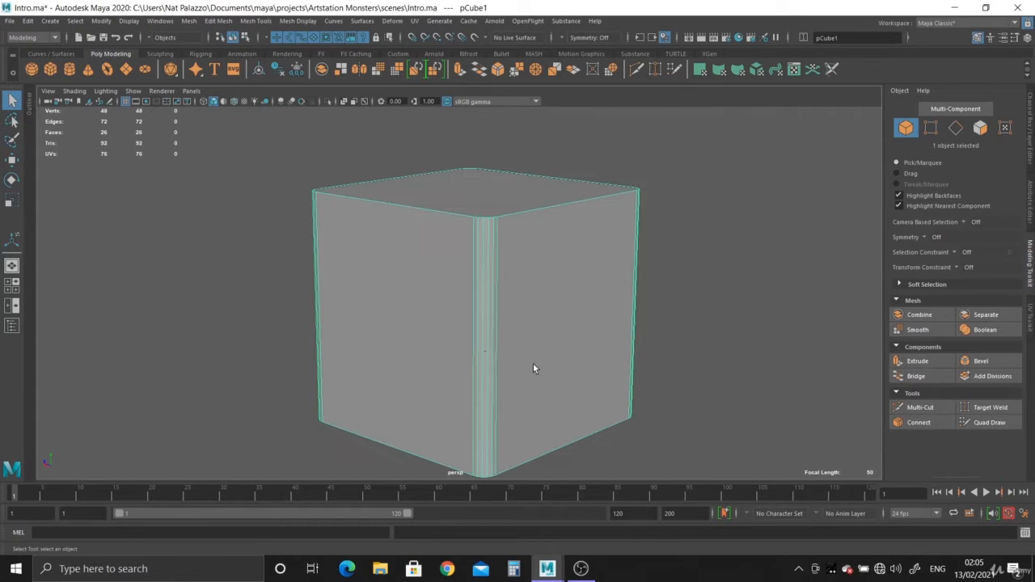
# Step: Switch the cube to edge selection and pick one straight edge of its top rim
pyautogui.keyDown('alt'); pyautogui.moveTo(552, 450); pyautogui.dragTo(544, 332); pyautogui.keyUp('alt')
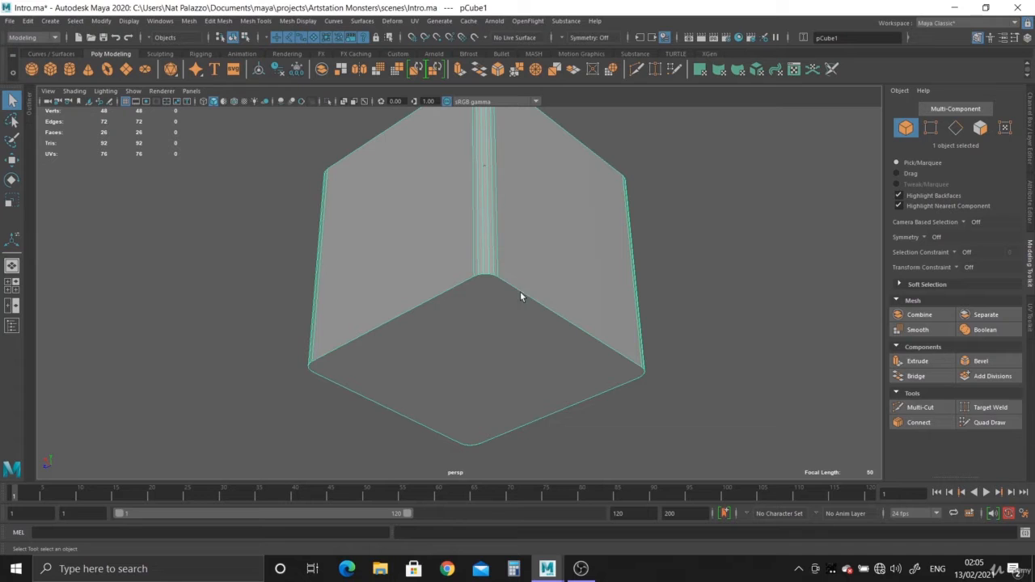
pyautogui.keyDown('alt'); pyautogui.moveTo(528, 298); pyautogui.dragTo(545, 219); pyautogui.keyUp('alt')
pyautogui.moveTo(545, 219); pyautogui.dragTo(546, 162, button='right')
pyautogui.keyDown('alt'); pyautogui.moveTo(543, 283); pyautogui.dragTo(589, 327, button='right'); pyautogui.keyUp('alt')
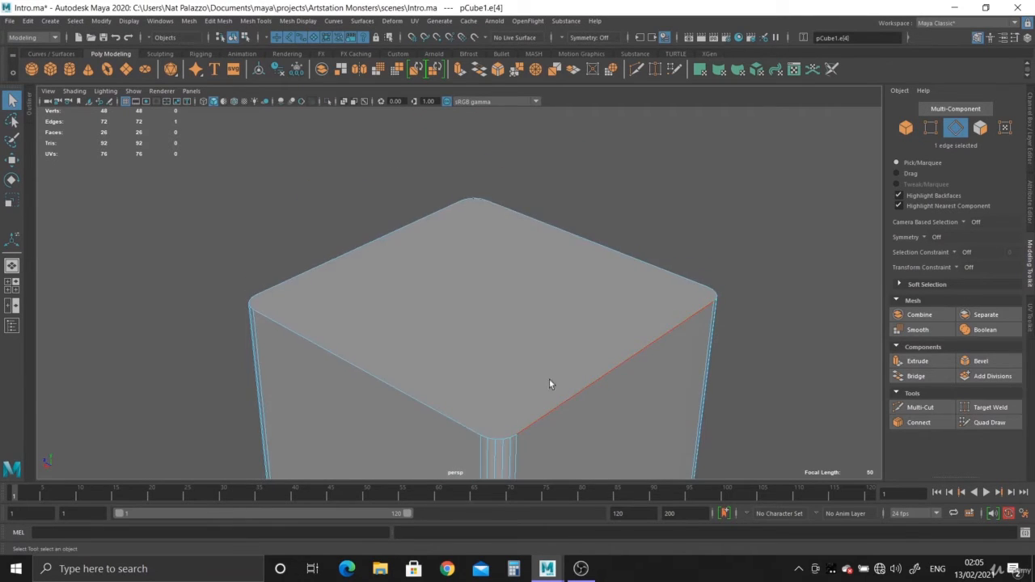
# Step: Try to select the remaining top rim edges one at a time, including the short segments around the corners
pyautogui.scroll(5, 549, 379)
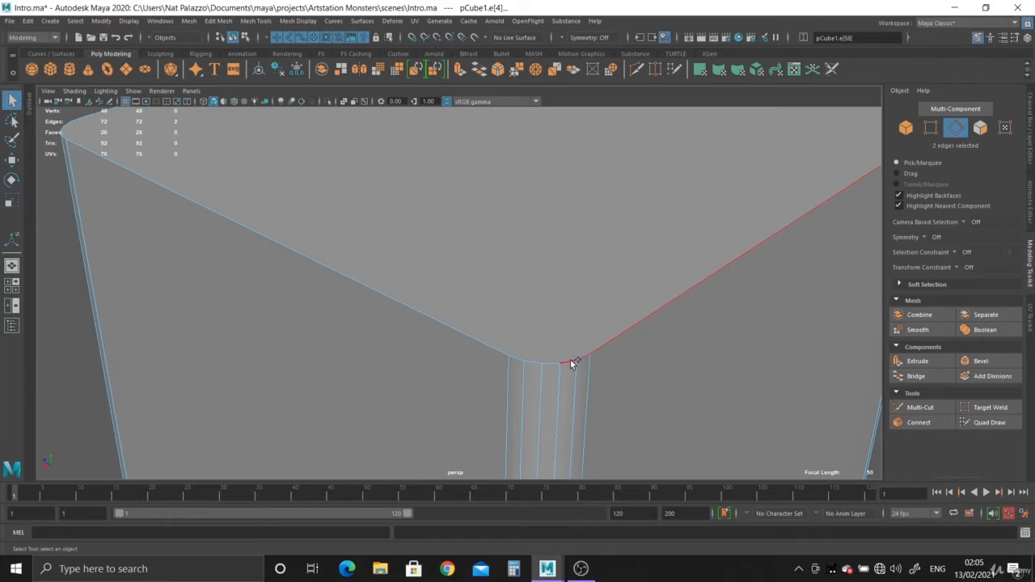
pyautogui.keyDown('shift'); pyautogui.click(517, 360); pyautogui.keyUp('shift')
pyautogui.keyDown('shift'); pyautogui.click(476, 334); pyautogui.keyUp('shift')
pyautogui.scroll(-5, 350, 290)
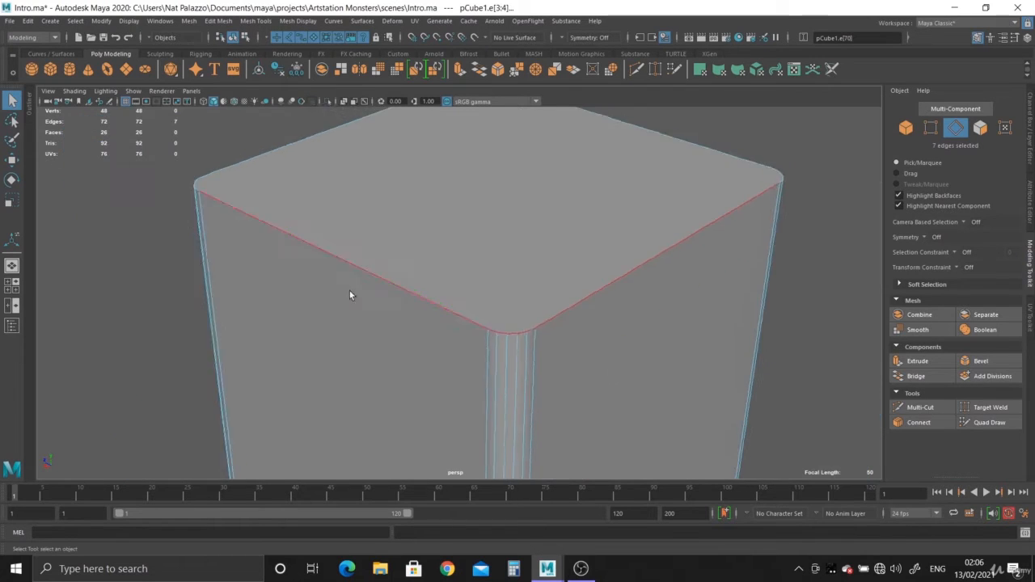
pyautogui.keyDown('alt'); pyautogui.moveTo(349, 291); pyautogui.dragTo(490, 332); pyautogui.keyUp('alt')
pyautogui.scroll(1, 512, 293)
pyautogui.keyDown('shift'); pyautogui.click(517, 276); pyautogui.keyUp('shift')
pyautogui.scroll(-5, 300, 190)
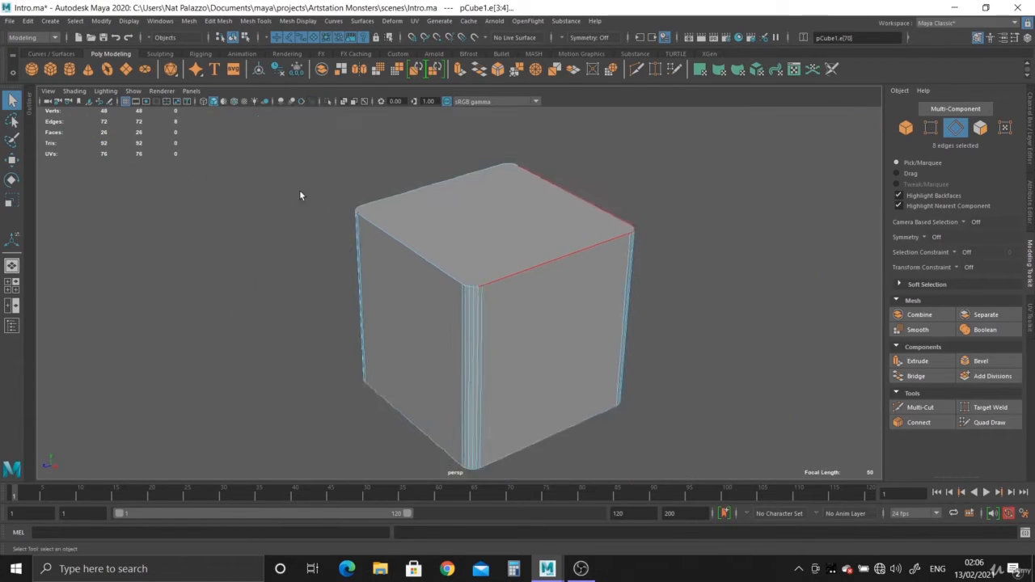
# Step: Try to select the upper edges with a marquee, and remove all edges from the selection again
pyautogui.keyDown('alt'); pyautogui.moveTo(299, 190); pyautogui.dragTo(400, 281); pyautogui.keyUp('alt')
pyautogui.keyDown('alt'); pyautogui.moveTo(742, 312); pyautogui.dragTo(721, 320); pyautogui.keyUp('alt')
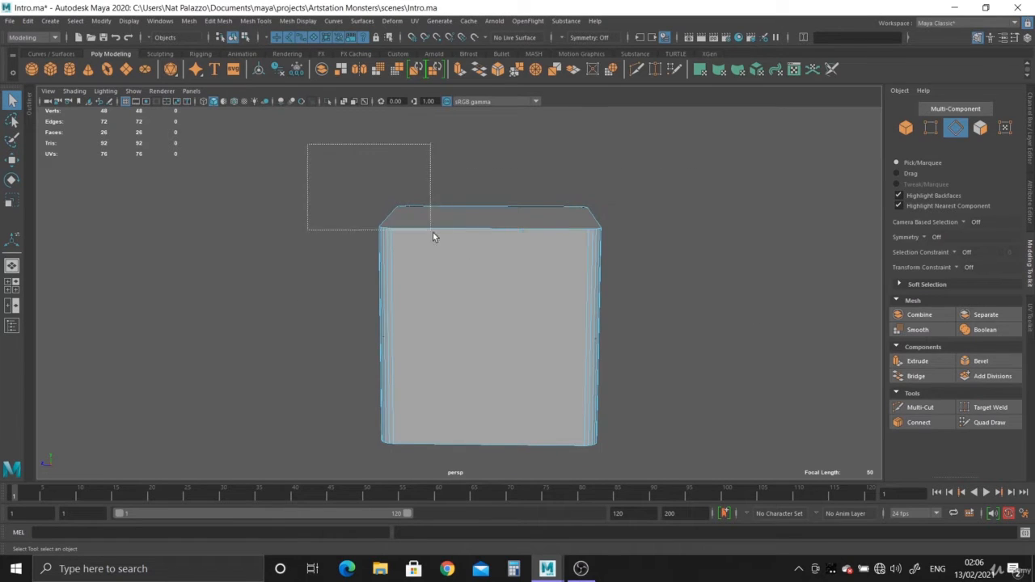
pyautogui.moveTo(432, 232); pyautogui.dragTo(358, 277)
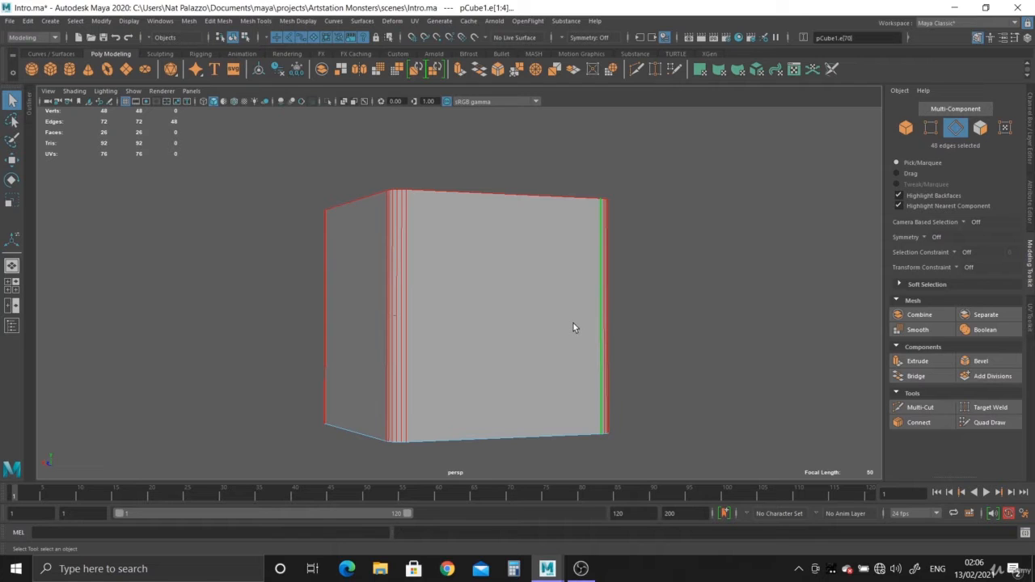
pyautogui.keyDown('alt'); pyautogui.moveTo(522, 326); pyautogui.dragTo(386, 250); pyautogui.keyUp('alt')
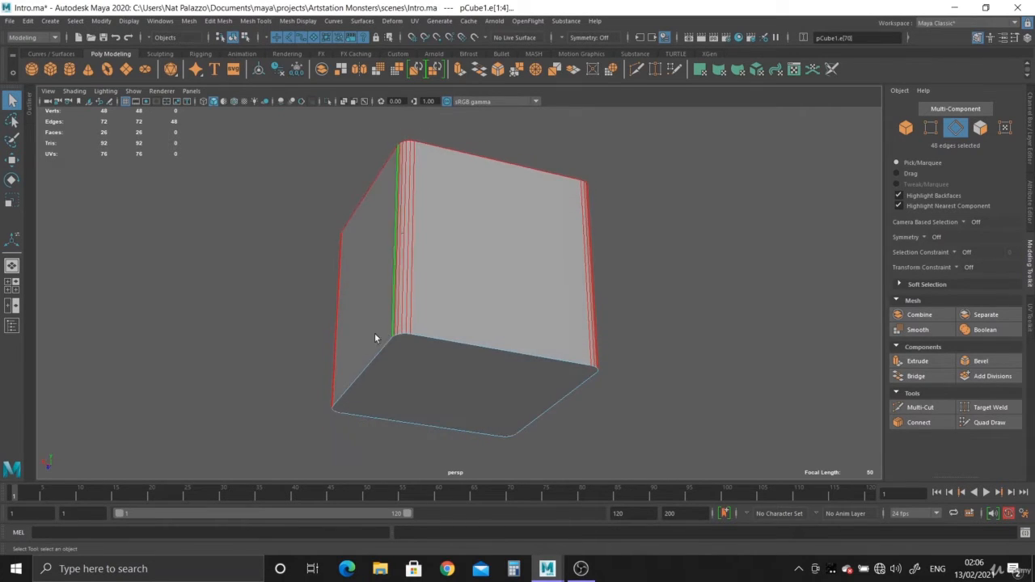
pyautogui.keyDown('ctrl'); pyautogui.moveTo(252, 139); pyautogui.dragTo(647, 446); pyautogui.keyUp('ctrl')
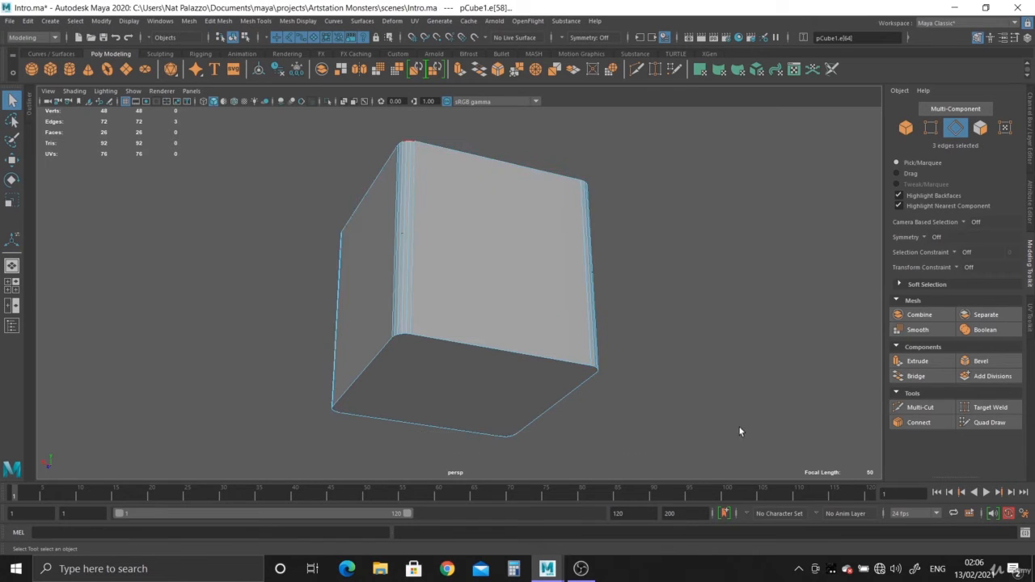
pyautogui.keyDown('alt'); pyautogui.moveTo(739, 427); pyautogui.dragTo(639, 339, button='right'); pyautogui.keyUp('alt')
pyautogui.keyDown('alt'); pyautogui.moveTo(638, 339); pyautogui.dragTo(597, 342); pyautogui.keyUp('alt')
pyautogui.keyDown('alt'); pyautogui.moveTo(596, 341); pyautogui.dragTo(667, 438, button='right'); pyautogui.keyUp('alt')
pyautogui.keyDown('ctrl'); pyautogui.moveTo(278, 155); pyautogui.dragTo(694, 416); pyautogui.keyUp('ctrl')
pyautogui.keyDown('alt'); pyautogui.moveTo(695, 417); pyautogui.dragTo(693, 356, button='middle'); pyautogui.keyUp('alt')
pyautogui.keyDown('alt'); pyautogui.moveTo(693, 356); pyautogui.dragTo(680, 381, button='right'); pyautogui.keyUp('alt')
pyautogui.keyDown('alt'); pyautogui.moveTo(680, 381); pyautogui.dragTo(651, 390); pyautogui.keyUp('alt')
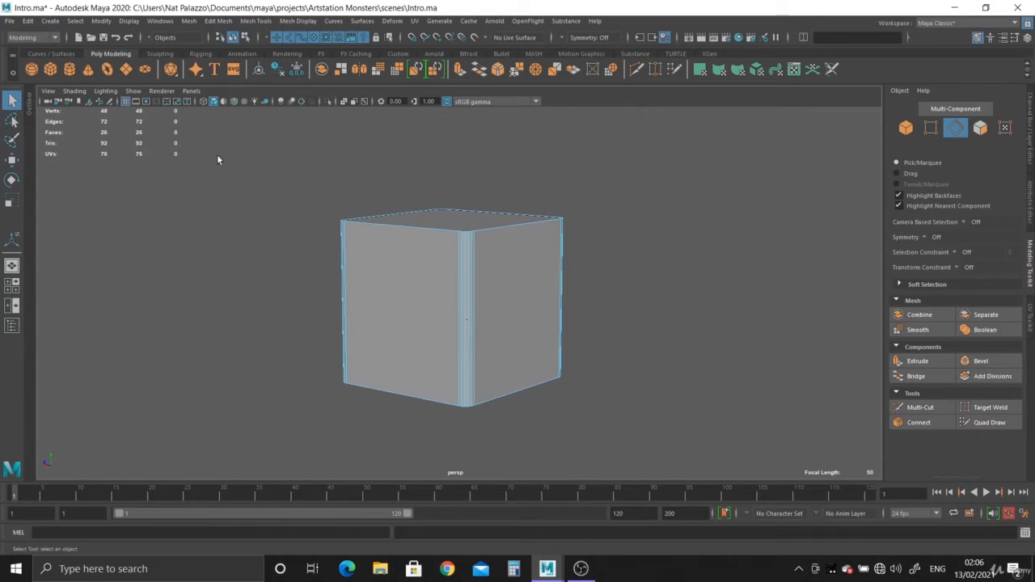
# Step: Select all edges of the cube and deselect the vertical ones, keeping only the top and bottom rims
pyautogui.moveTo(216, 160); pyautogui.dragTo(710, 477)
pyautogui.moveTo(613, 399)
pyautogui.keyDown('alt'); pyautogui.mouseDown()
pyautogui.moveTo(590, 300)
pyautogui.moveTo(599, 215)
pyautogui.moveTo(591, 289)
pyautogui.moveTo(642, 437)
pyautogui.moveTo(636, 389)
pyautogui.moveTo(609, 398)
pyautogui.mouseUp(); pyautogui.keyUp('alt')
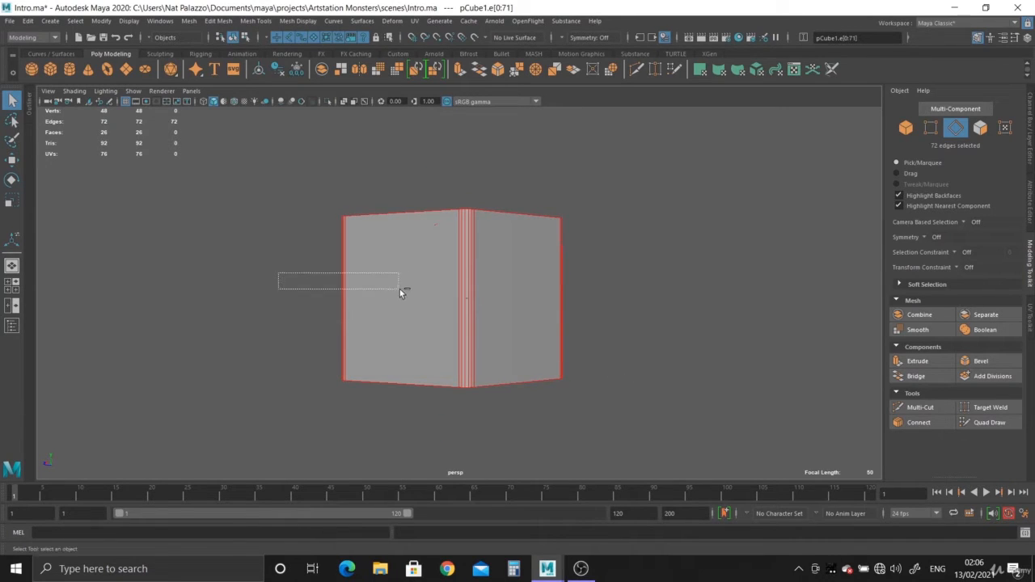
pyautogui.moveTo(497, 305); pyautogui.dragTo(550, 356)
pyautogui.keyDown('alt'); pyautogui.moveTo(377, 336); pyautogui.dragTo(373, 437); pyautogui.keyUp('alt')
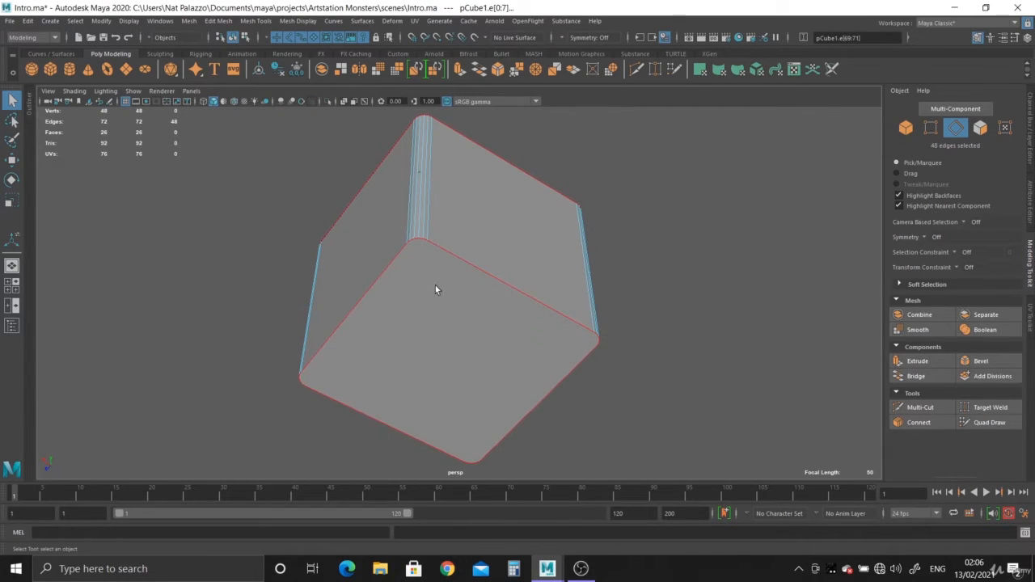
pyautogui.keyDown('alt'); pyautogui.moveTo(435, 290); pyautogui.dragTo(459, 356); pyautogui.keyUp('alt')
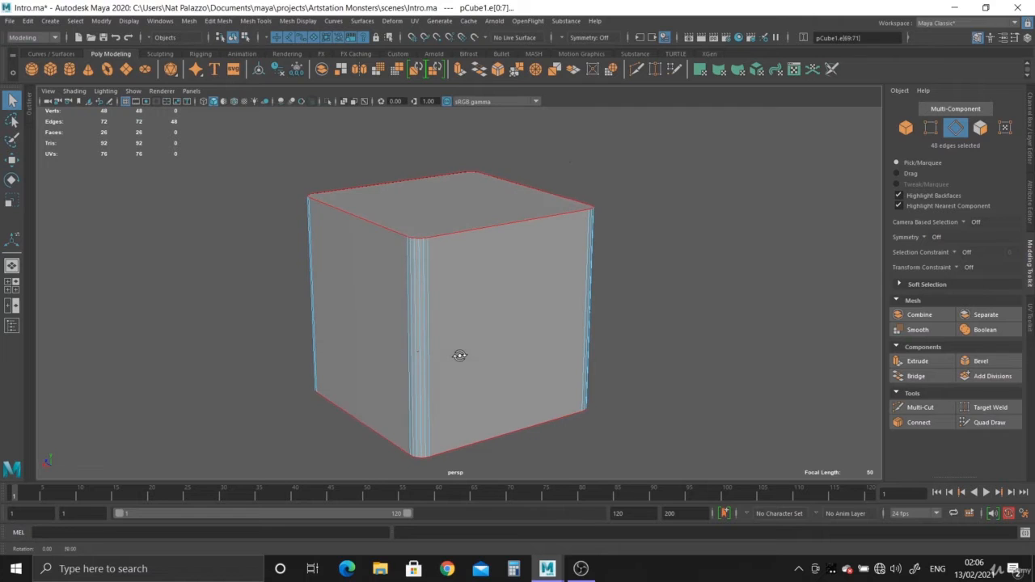
# Step: Bevel the selected top and bottom rim edges with 4 segments
pyautogui.click(499, 70)
pyautogui.keyDown('alt'); pyautogui.moveTo(654, 289); pyautogui.dragTo(624, 346); pyautogui.keyUp('alt')
pyautogui.keyDown('alt'); pyautogui.moveTo(623, 345); pyautogui.dragTo(528, 344, button='middle'); pyautogui.keyUp('alt')
pyautogui.keyDown('alt'); pyautogui.moveTo(529, 344); pyautogui.dragTo(630, 388, button='right'); pyautogui.keyUp('alt')
pyautogui.keyDown('alt'); pyautogui.moveTo(631, 388); pyautogui.dragTo(594, 351); pyautogui.keyUp('alt')
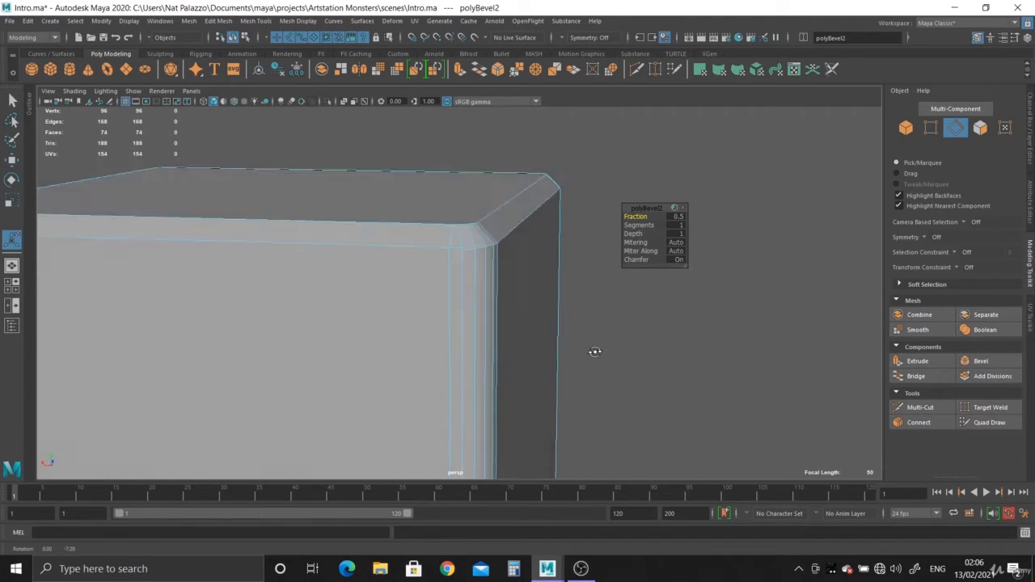
pyautogui.keyDown('alt'); pyautogui.moveTo(593, 351); pyautogui.dragTo(588, 404, button='middle'); pyautogui.keyUp('alt')
pyautogui.moveTo(537, 395)
pyautogui.keyDown('alt'); pyautogui.mouseDown()
pyautogui.moveTo(578, 412)
pyautogui.moveTo(529, 425)
pyautogui.moveTo(527, 390)
pyautogui.moveTo(542, 381)
pyautogui.mouseUp(); pyautogui.keyUp('alt')
pyautogui.moveTo(639, 224); pyautogui.dragTo(784, 241)
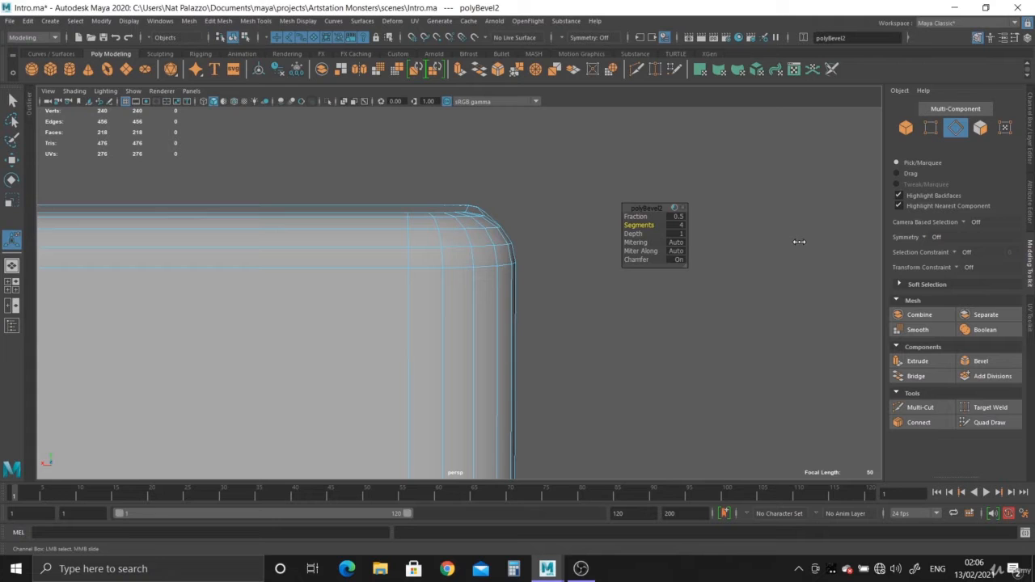
# Step: Return to object mode with nothing selected and inspect the cube's rounded corners
pyautogui.keyDown('alt'); pyautogui.moveTo(667, 333); pyautogui.dragTo(445, 217); pyautogui.keyUp('alt')
pyautogui.keyDown('alt'); pyautogui.moveTo(446, 217); pyautogui.dragTo(485, 323, button='right'); pyautogui.keyUp('alt')
pyautogui.moveTo(416, 236); pyautogui.dragTo(484, 186, button='right')
pyautogui.keyDown('alt'); pyautogui.moveTo(588, 355); pyautogui.dragTo(280, 287, button='right'); pyautogui.keyUp('alt')
pyautogui.keyDown('alt'); pyautogui.moveTo(280, 286); pyautogui.dragTo(402, 282); pyautogui.keyUp('alt')
pyautogui.keyDown('alt'); pyautogui.moveTo(402, 283); pyautogui.dragTo(418, 385, button='right'); pyautogui.keyUp('alt')
pyautogui.keyDown('alt'); pyautogui.moveTo(419, 385); pyautogui.dragTo(451, 315); pyautogui.keyUp('alt')
pyautogui.keyDown('alt'); pyautogui.moveTo(452, 315); pyautogui.dragTo(522, 193, button='right'); pyautogui.keyUp('alt')
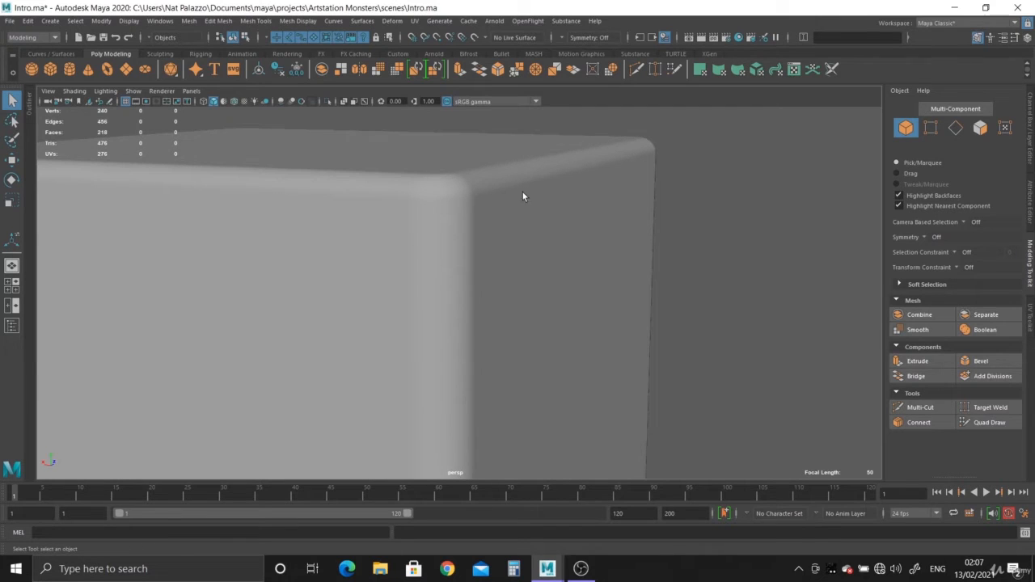
# Step: Reopen the rim bevel's settings, set its fraction to 0.73, and deselect the cube
pyautogui.click(432, 229)
pyautogui.hotkey('ctrl', 'b')
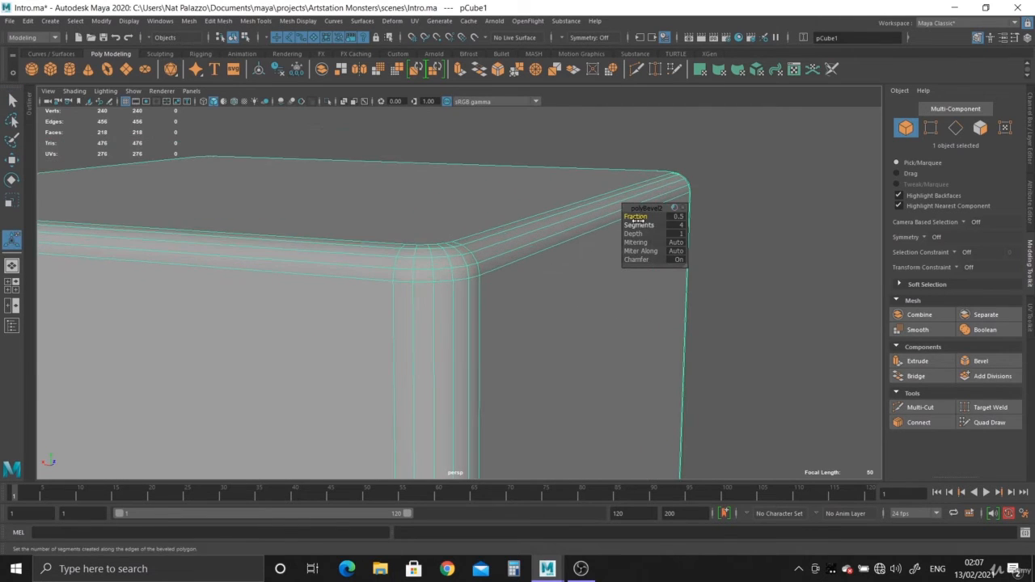
pyautogui.moveTo(635, 217); pyautogui.dragTo(650, 219)
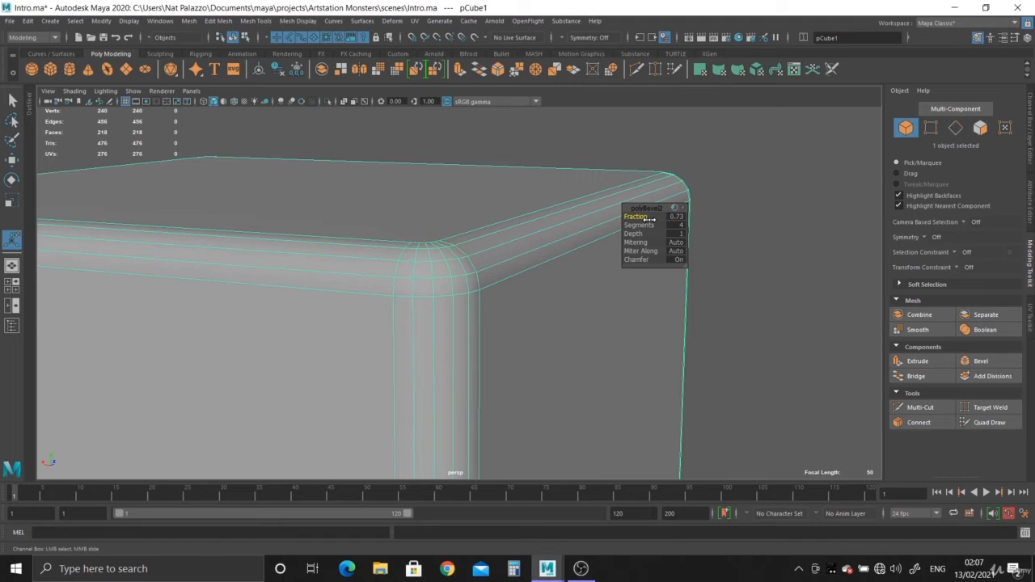
pyautogui.moveTo(546, 199); pyautogui.dragTo(549, 196, button='right')
pyautogui.click(758, 305)
# Step: Examine the whole rounded cube, and select it to check the edge layout around its top face
pyautogui.keyDown('alt'); pyautogui.moveTo(728, 304); pyautogui.dragTo(420, 286, button='right'); pyautogui.keyUp('alt')
pyautogui.keyDown('alt'); pyautogui.moveTo(530, 437); pyautogui.dragTo(541, 284, button='middle'); pyautogui.keyUp('alt')
pyautogui.keyDown('alt'); pyautogui.moveTo(541, 284); pyautogui.dragTo(460, 298, button='right'); pyautogui.keyUp('alt')
pyautogui.keyDown('alt'); pyautogui.moveTo(460, 298); pyautogui.dragTo(584, 215); pyautogui.keyUp('alt')
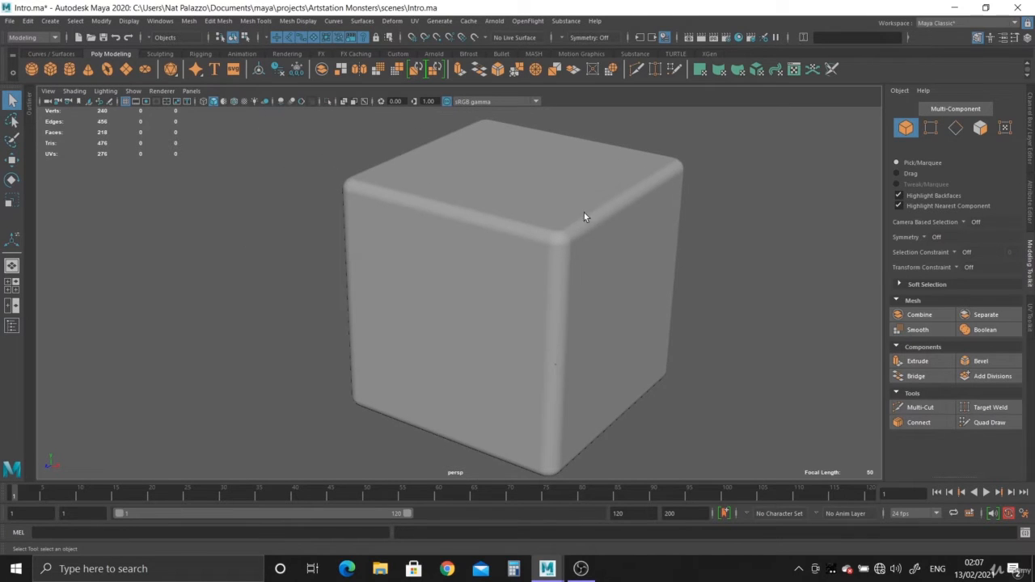
pyautogui.click(460, 263)
pyautogui.keyDown('alt'); pyautogui.moveTo(537, 304); pyautogui.dragTo(480, 330); pyautogui.keyUp('alt')
pyautogui.keyDown('alt'); pyautogui.moveTo(480, 331); pyautogui.dragTo(527, 405, button='right'); pyautogui.keyUp('alt')
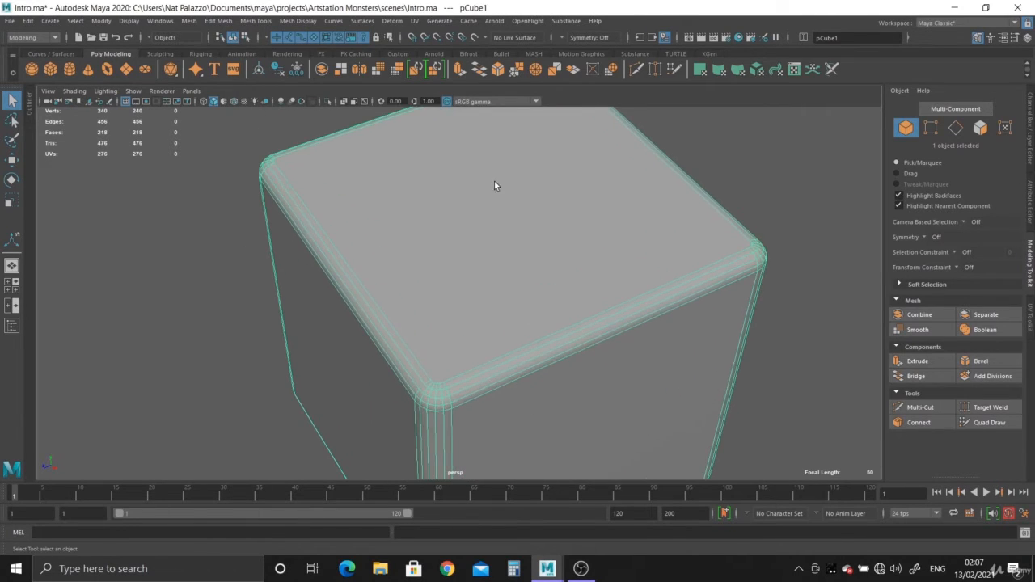
# Step: Highlight the vertices along a rounded corner of the top face to examine its many-sided outline, and return to object mode
pyautogui.moveTo(494, 182); pyautogui.dragTo(495, 212, button='right')
pyautogui.keyDown('alt'); pyautogui.moveTo(466, 317); pyautogui.dragTo(454, 247); pyautogui.keyUp('alt')
pyautogui.keyDown('alt'); pyautogui.moveTo(454, 247); pyautogui.dragTo(517, 380, button='right'); pyautogui.keyUp('alt')
pyautogui.moveTo(390, 279); pyautogui.dragTo(340, 257, button='right')
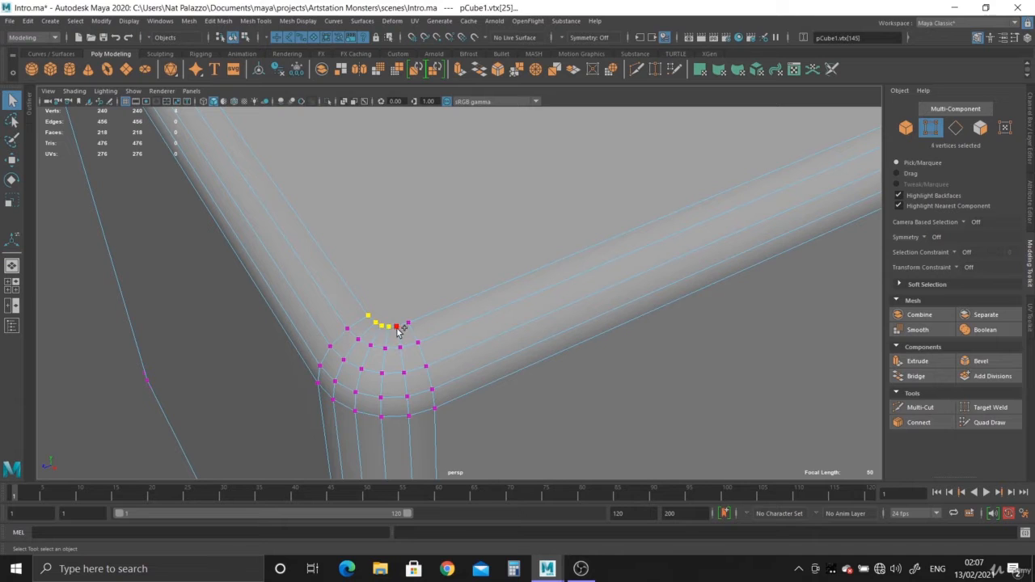
pyautogui.keyDown('alt'); pyautogui.moveTo(508, 359); pyautogui.dragTo(316, 263, button='right'); pyautogui.keyUp('alt')
pyautogui.keyDown('alt'); pyautogui.moveTo(316, 263); pyautogui.dragTo(371, 230); pyautogui.keyUp('alt')
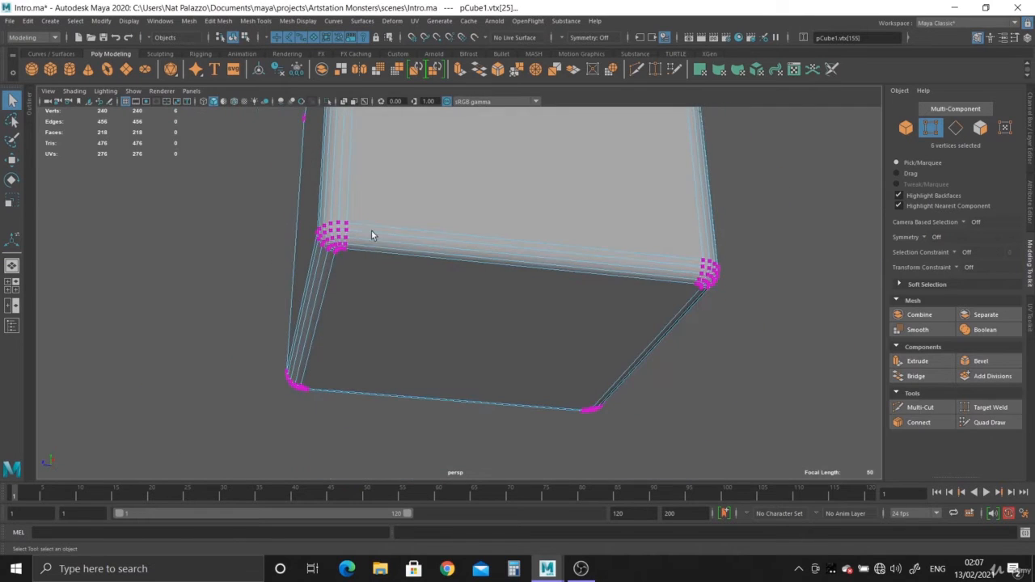
pyautogui.keyDown('alt'); pyautogui.moveTo(340, 351); pyautogui.dragTo(369, 205); pyautogui.keyUp('alt')
pyautogui.moveTo(370, 203); pyautogui.dragTo(389, 199, button='right')
pyautogui.keyDown('alt'); pyautogui.moveTo(390, 199); pyautogui.dragTo(627, 186); pyautogui.keyUp('alt')
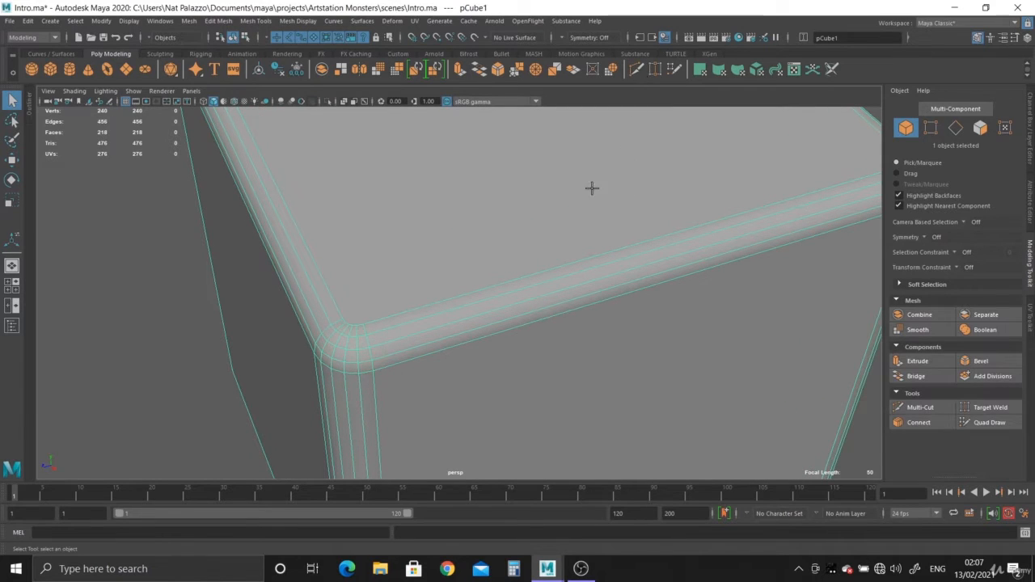
# Step: Activate the Multi-Cut tool on the cube, view its settings, and close them
pyautogui.doubleClick(919, 406)
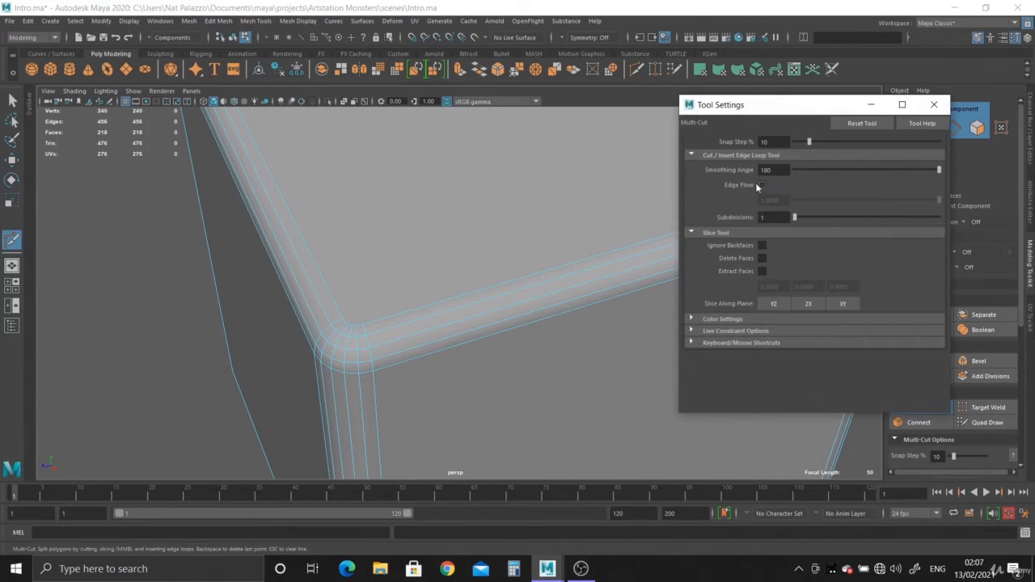
pyautogui.click(922, 110)
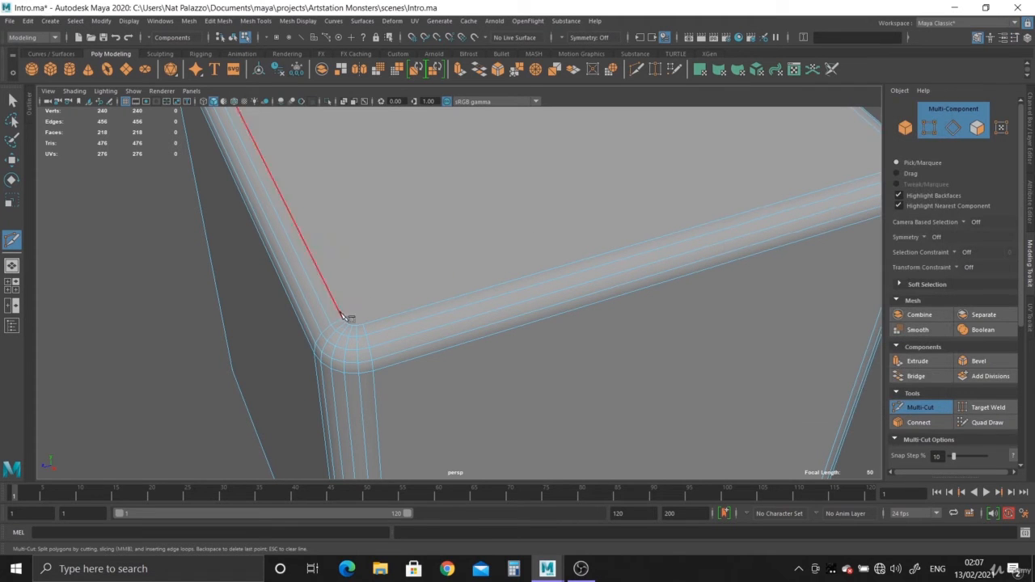
pyautogui.scroll(3, 393, 329)
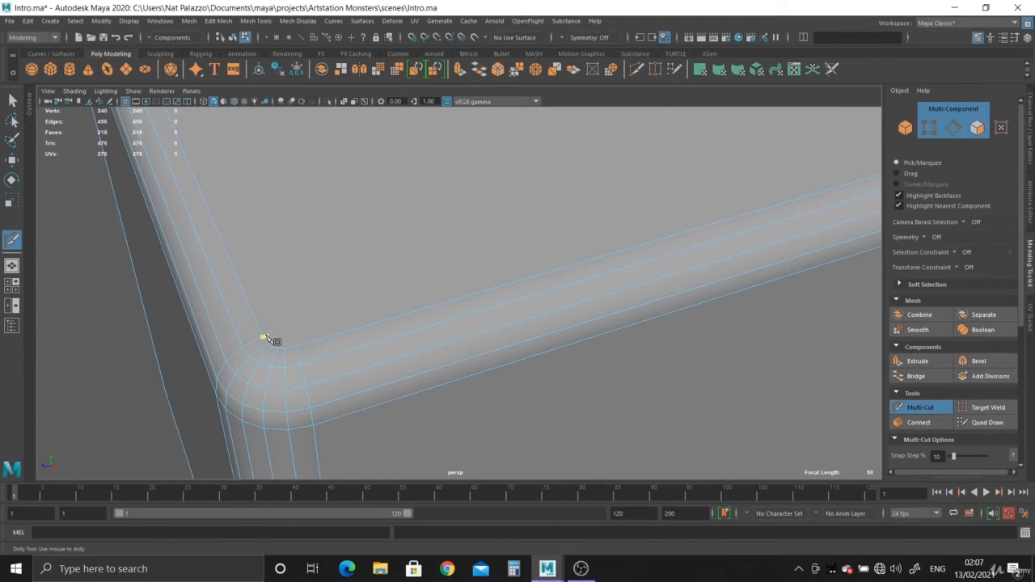
# Step: Try cutting an edge between corner vertices across the cube's top face
pyautogui.keyDown('alt'); pyautogui.moveTo(321, 319); pyautogui.dragTo(340, 269); pyautogui.keyUp('alt')
pyautogui.keyDown('alt'); pyautogui.moveTo(436, 279); pyautogui.dragTo(337, 298); pyautogui.keyUp('alt')
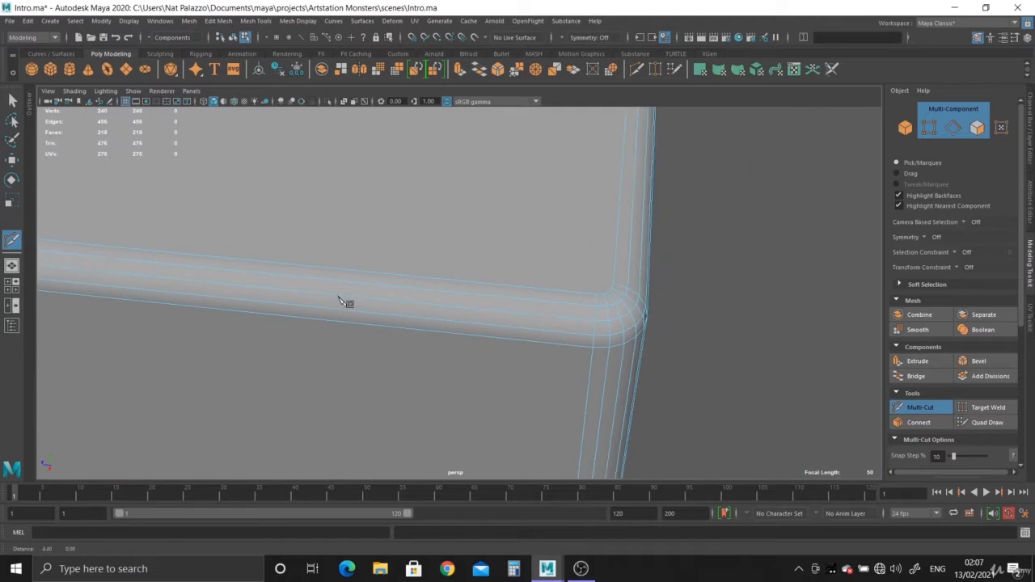
pyautogui.keyDown('alt'); pyautogui.moveTo(638, 312); pyautogui.dragTo(434, 300); pyautogui.keyUp('alt')
pyautogui.keyDown('alt'); pyautogui.moveTo(434, 300); pyautogui.dragTo(462, 279, button='right'); pyautogui.keyUp('alt')
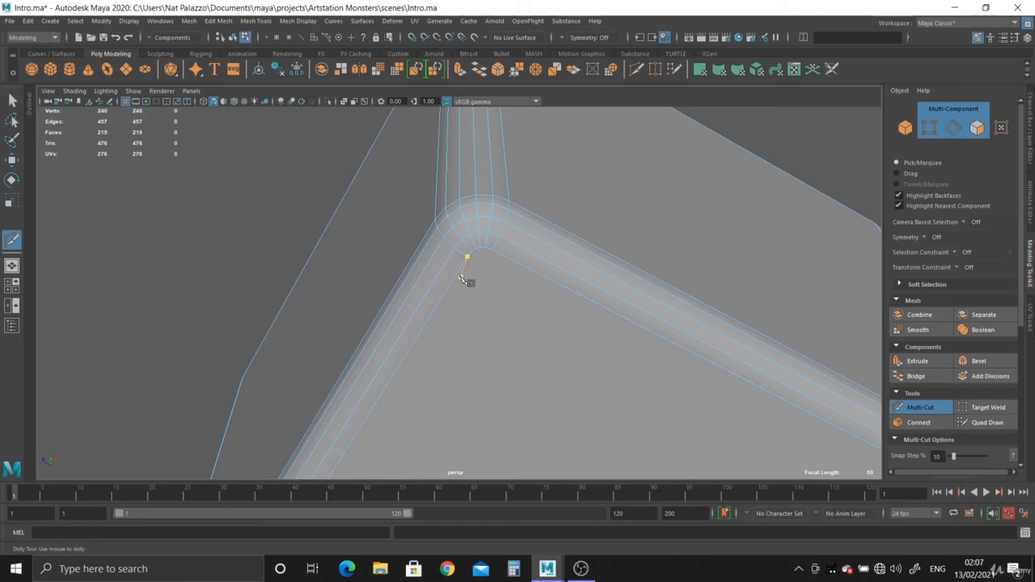
# Step: Try connecting corner vertices across the cube's other flat faces with further cuts
pyautogui.keyDown('alt'); pyautogui.moveTo(577, 316); pyautogui.dragTo(478, 316); pyautogui.keyUp('alt')
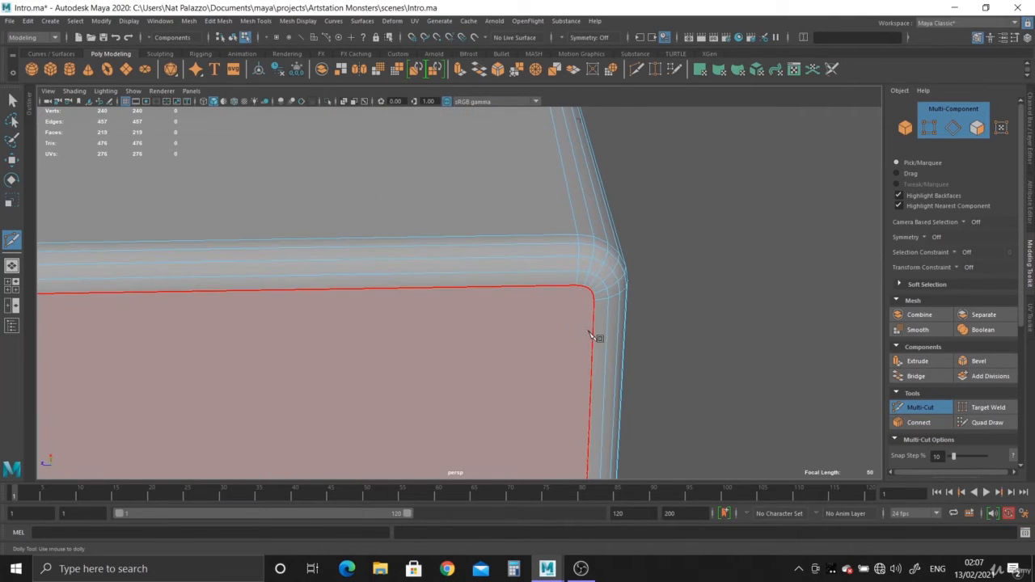
pyautogui.rightClick(563, 325)
pyautogui.keyDown('alt'); pyautogui.moveTo(563, 325); pyautogui.dragTo(316, 354, button='right'); pyautogui.keyUp('alt')
pyautogui.keyDown('alt'); pyautogui.moveTo(316, 353); pyautogui.dragTo(511, 210, button='middle'); pyautogui.keyUp('alt')
pyautogui.keyDown('alt'); pyautogui.moveTo(437, 356); pyautogui.dragTo(469, 379, button='right'); pyautogui.keyUp('alt')
pyautogui.keyDown('alt'); pyautogui.moveTo(469, 379); pyautogui.dragTo(461, 283, button='middle'); pyautogui.keyUp('alt')
pyautogui.keyDown('alt'); pyautogui.moveTo(436, 347); pyautogui.dragTo(476, 365, button='right'); pyautogui.keyUp('alt')
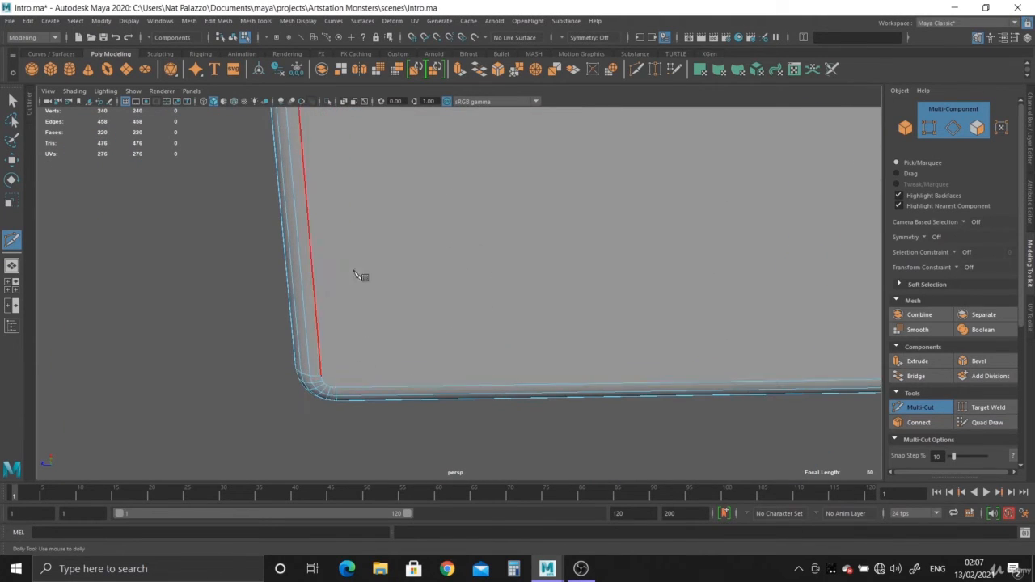
pyautogui.keyDown('alt'); pyautogui.moveTo(356, 273); pyautogui.dragTo(355, 255, button='right'); pyautogui.keyUp('alt')
pyautogui.keyDown('alt'); pyautogui.moveTo(355, 255); pyautogui.dragTo(364, 186); pyautogui.keyUp('alt')
pyautogui.click(372, 248)
# Step: Undo the trial cuts made between the corner vertices
pyautogui.hotkey('ctrl', 'z')
pyautogui.hotkey('ctrl', 'z')
pyautogui.keyDown('alt'); pyautogui.moveTo(516, 226); pyautogui.dragTo(528, 320); pyautogui.keyUp('alt')
pyautogui.hotkey('ctrl', 'z')
pyautogui.keyDown('alt'); pyautogui.moveTo(513, 353); pyautogui.dragTo(453, 296); pyautogui.keyUp('alt')
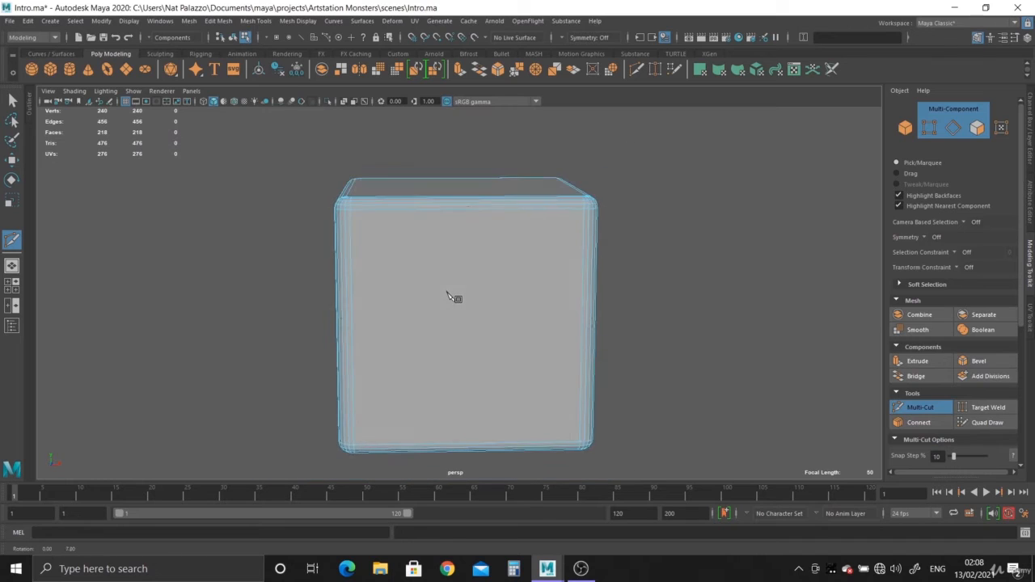
# Step: Insert a vertical edge loop down the middle of the cube's front face and inspect where it meets the top rim
pyautogui.keyDown('alt'); pyautogui.moveTo(453, 296); pyautogui.dragTo(462, 307, button='right'); pyautogui.keyUp('alt')
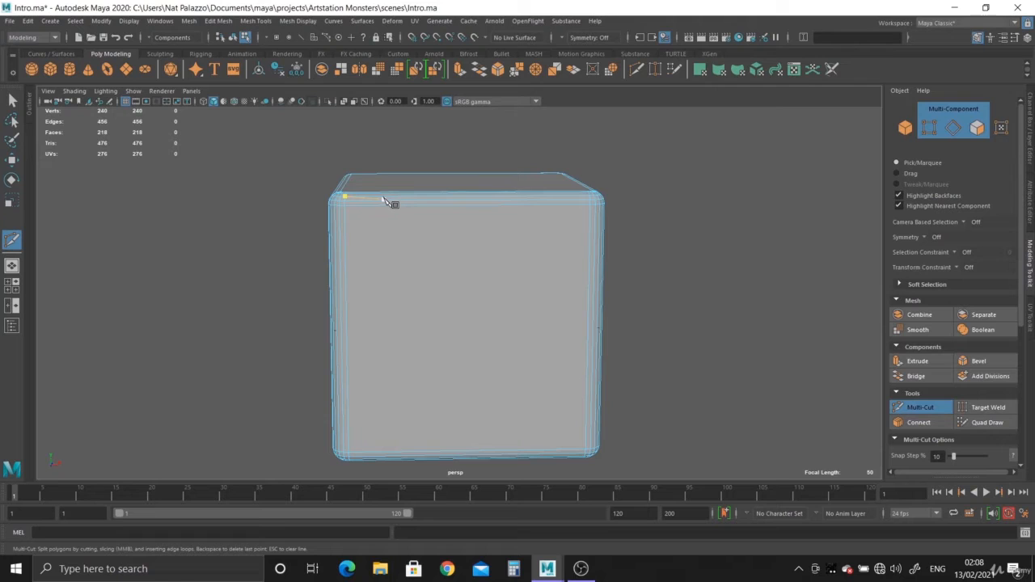
pyautogui.keyDown('alt'); pyautogui.moveTo(653, 232); pyautogui.dragTo(595, 305); pyautogui.keyUp('alt')
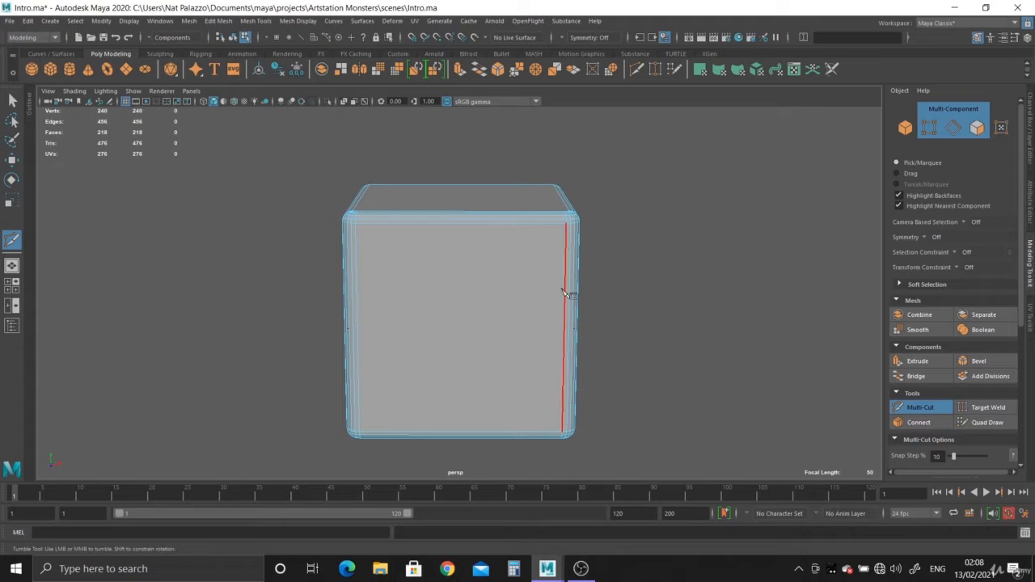
pyautogui.press('Return')
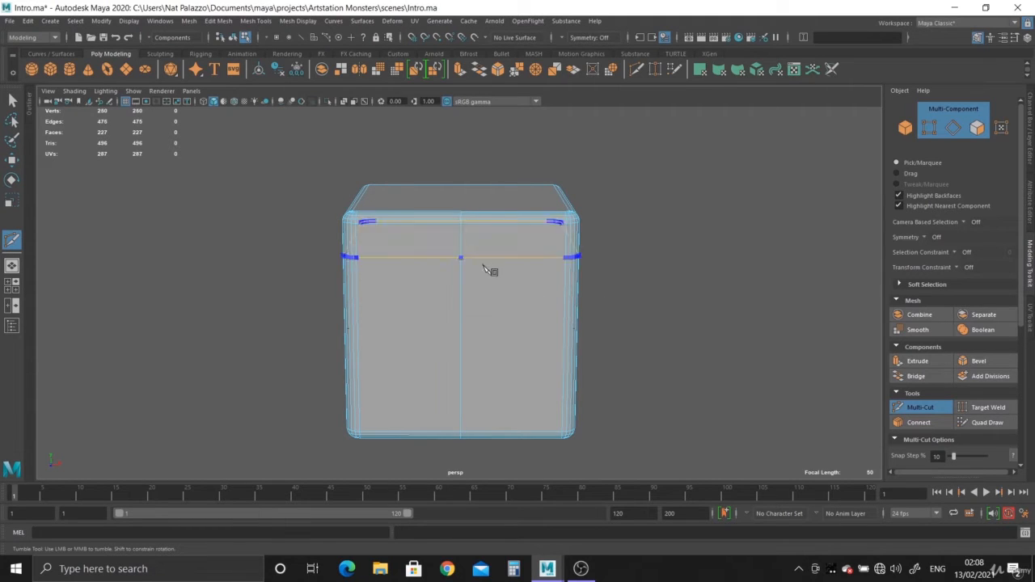
pyautogui.keyDown('alt'); pyautogui.moveTo(530, 304); pyautogui.dragTo(456, 234); pyautogui.keyUp('alt')
pyautogui.keyDown('alt'); pyautogui.moveTo(455, 234); pyautogui.dragTo(688, 428, button='right'); pyautogui.keyUp('alt')
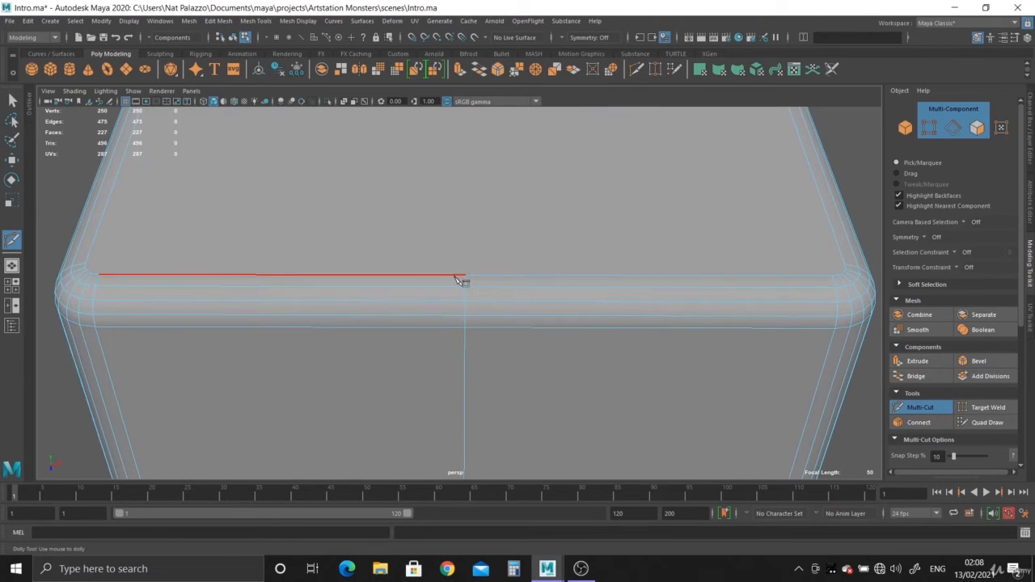
# Step: Insert a vertical edge loop down the middle of the cube's opposite side face
pyautogui.keyDown('alt'); pyautogui.moveTo(536, 349); pyautogui.dragTo(374, 224, button='right'); pyautogui.keyUp('alt')
pyautogui.keyDown('alt'); pyautogui.moveTo(374, 224); pyautogui.dragTo(491, 288, button='middle'); pyautogui.keyUp('alt')
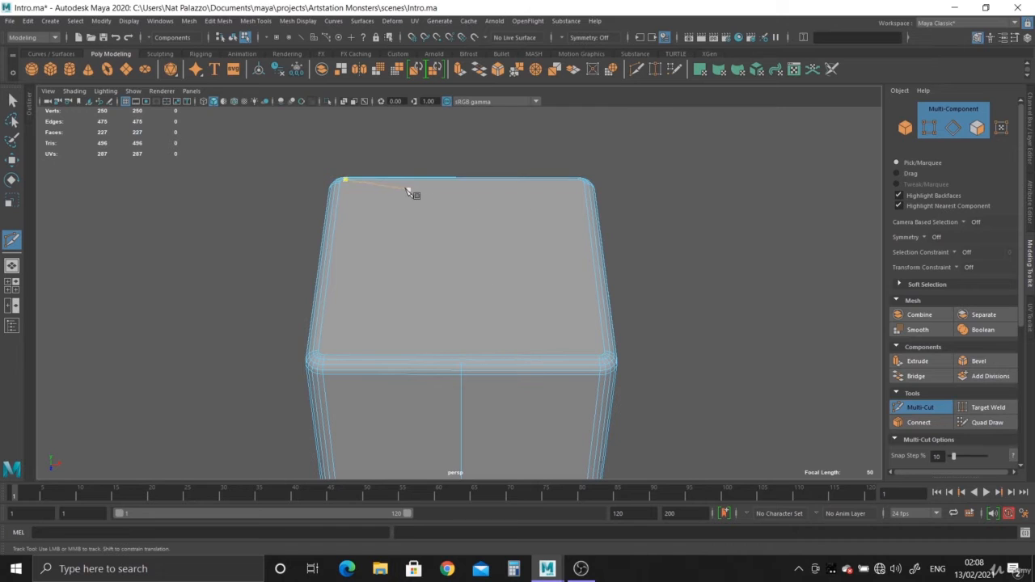
pyautogui.moveTo(499, 232)
pyautogui.keyDown('alt'); pyautogui.mouseDown()
pyautogui.moveTo(548, 291)
pyautogui.moveTo(564, 203)
pyautogui.moveTo(564, 219)
pyautogui.moveTo(557, 208)
pyautogui.moveTo(501, 243)
pyautogui.mouseUp(); pyautogui.keyUp('alt')
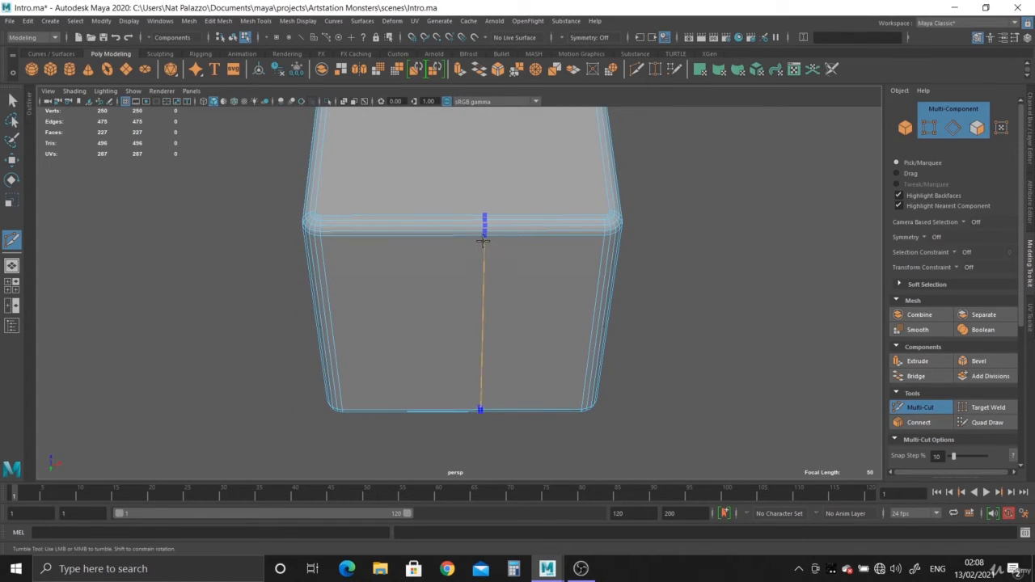
pyautogui.keyDown('alt'); pyautogui.moveTo(479, 281); pyautogui.dragTo(561, 423, button='right'); pyautogui.keyUp('alt')
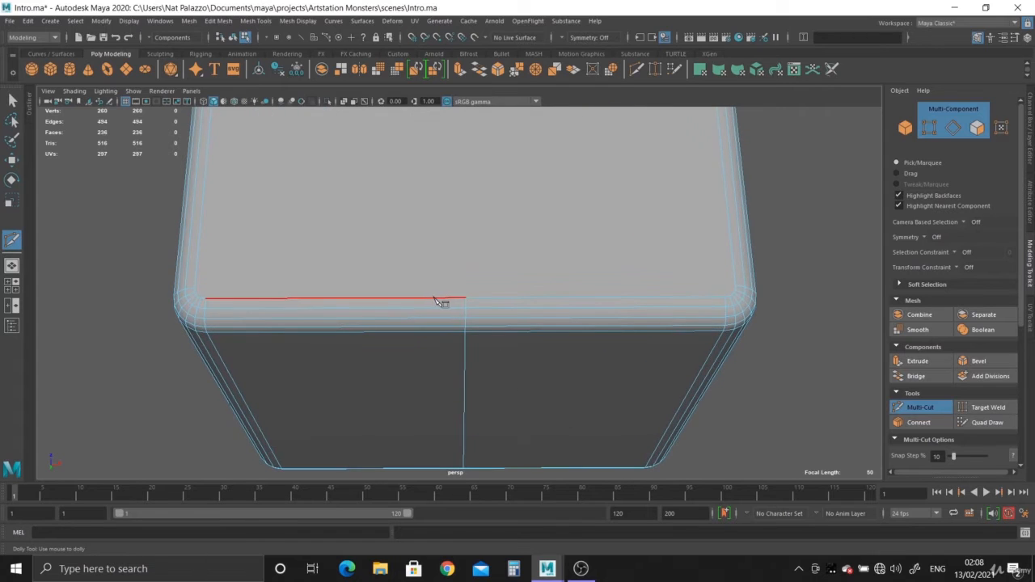
# Step: Connect the ends of the middle loops across the cube's remaining two undivided faces to close the centre line
pyautogui.keyDown('alt'); pyautogui.moveTo(502, 306); pyautogui.dragTo(436, 200, button='middle'); pyautogui.keyUp('alt')
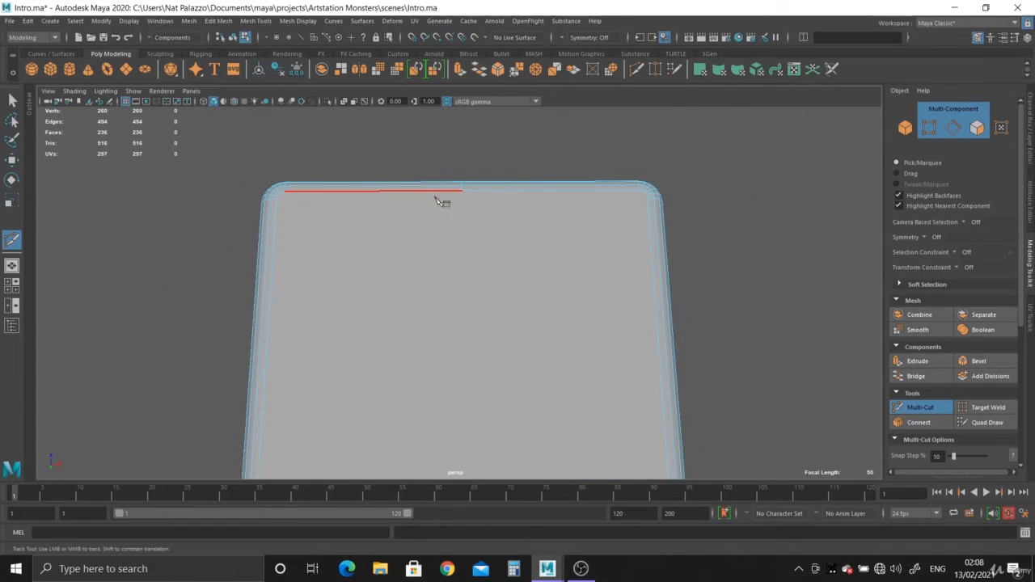
pyautogui.rightClick(498, 203)
pyautogui.keyDown('alt'); pyautogui.moveTo(504, 351); pyautogui.dragTo(448, 174); pyautogui.keyUp('alt')
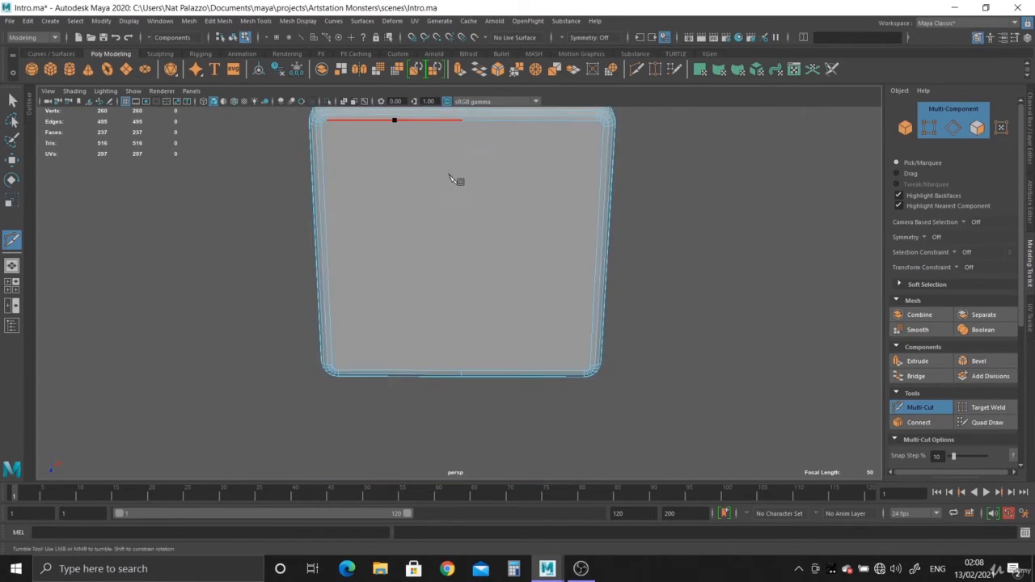
pyautogui.scroll(3, 448, 174)
pyautogui.keyDown('alt'); pyautogui.moveTo(445, 174); pyautogui.dragTo(439, 267, button='middle'); pyautogui.keyUp('alt')
pyautogui.scroll(2, 450, 173)
pyautogui.keyDown('alt'); pyautogui.moveTo(512, 183); pyautogui.dragTo(461, 275); pyautogui.keyUp('alt')
pyautogui.rightClick(519, 304)
pyautogui.keyDown('alt'); pyautogui.moveTo(519, 304); pyautogui.dragTo(1, 87, button='right'); pyautogui.keyUp('alt')
pyautogui.keyDown('alt'); pyautogui.moveTo(526, 340); pyautogui.dragTo(530, 380); pyautogui.keyUp('alt')
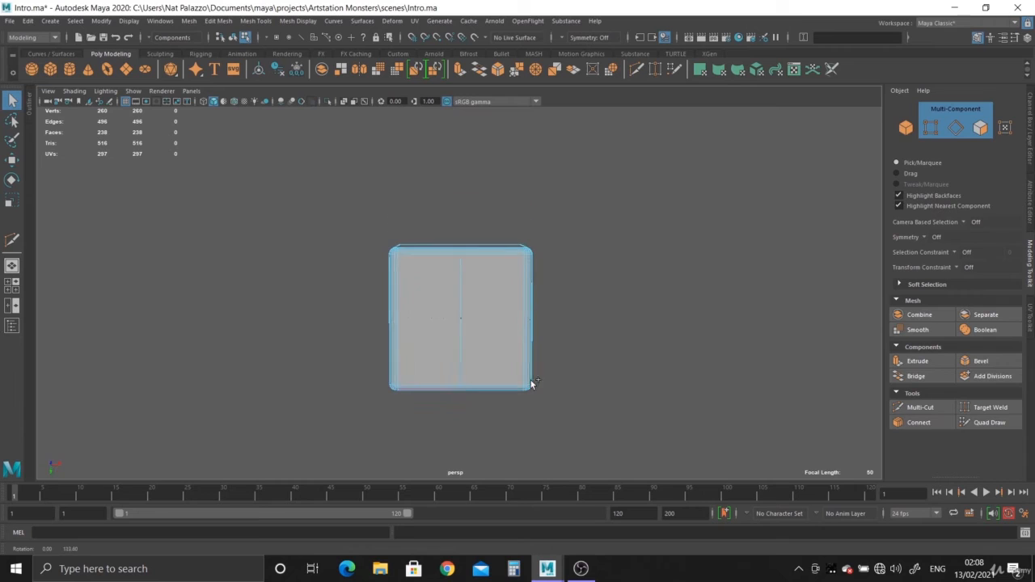
# Step: Select all faces on one side of the cube's vertical centre line and delete that half
pyautogui.moveTo(438, 282); pyautogui.dragTo(428, 300, button='right')
pyautogui.moveTo(307, 175); pyautogui.dragTo(425, 467)
pyautogui.keyDown('alt'); pyautogui.moveTo(651, 343); pyautogui.dragTo(661, 385); pyautogui.keyUp('alt')
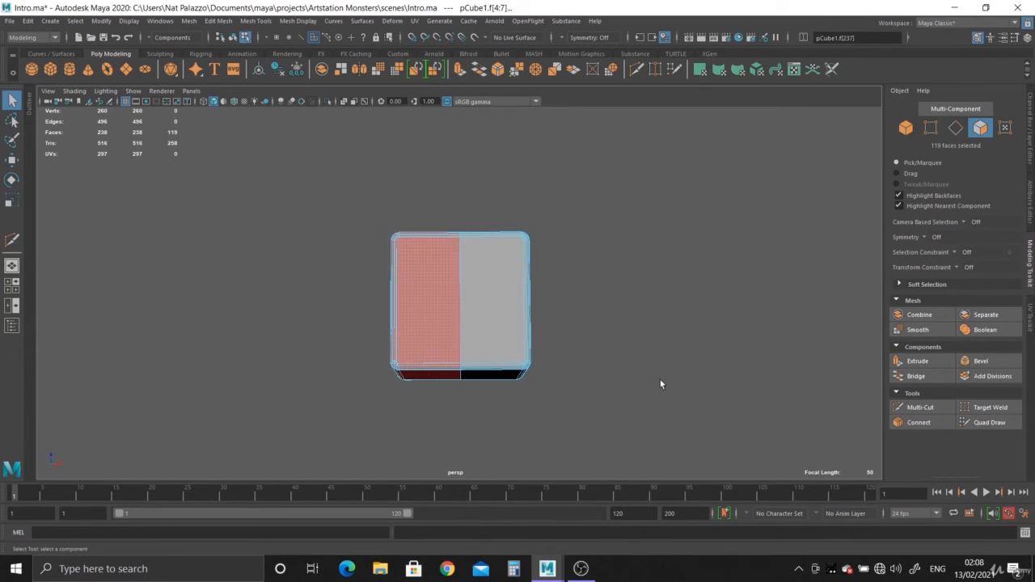
pyautogui.press('Delete')
# Step: Insert a horizontal edge loop around the middle of the remaining half cube with Multi-Cut
pyautogui.keyDown('alt'); pyautogui.moveTo(679, 344); pyautogui.dragTo(489, 327); pyautogui.keyUp('alt')
pyautogui.click(636, 69)
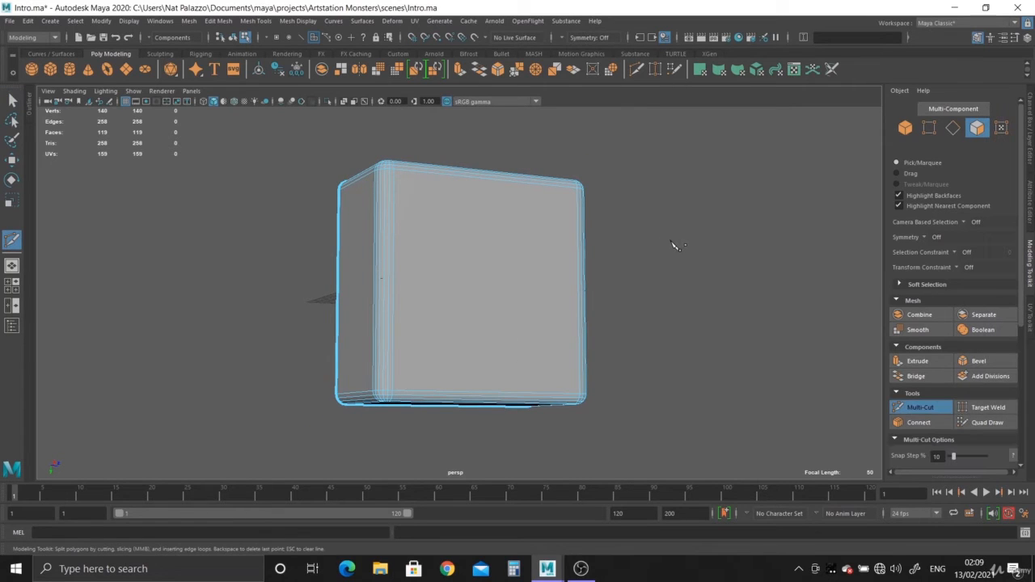
pyautogui.keyDown('ctrl'); pyautogui.click(496, 275); pyautogui.keyUp('ctrl')
pyautogui.press('q')
pyautogui.keyDown('alt'); pyautogui.moveTo(393, 310); pyautogui.dragTo(432, 312); pyautogui.keyUp('alt')
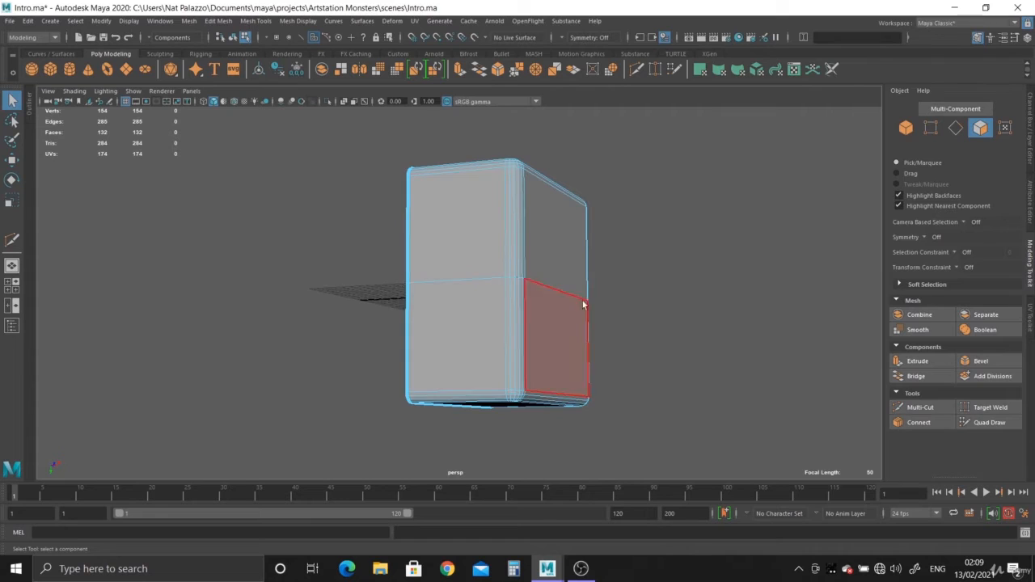
# Step: Select all faces below the horizontal middle loop and delete the lower half
pyautogui.keyDown('alt'); pyautogui.moveTo(584, 303); pyautogui.dragTo(540, 316); pyautogui.keyUp('alt')
pyautogui.moveTo(488, 315); pyautogui.dragTo(318, 340, button='right')
pyautogui.moveTo(231, 336); pyautogui.dragTo(629, 384)
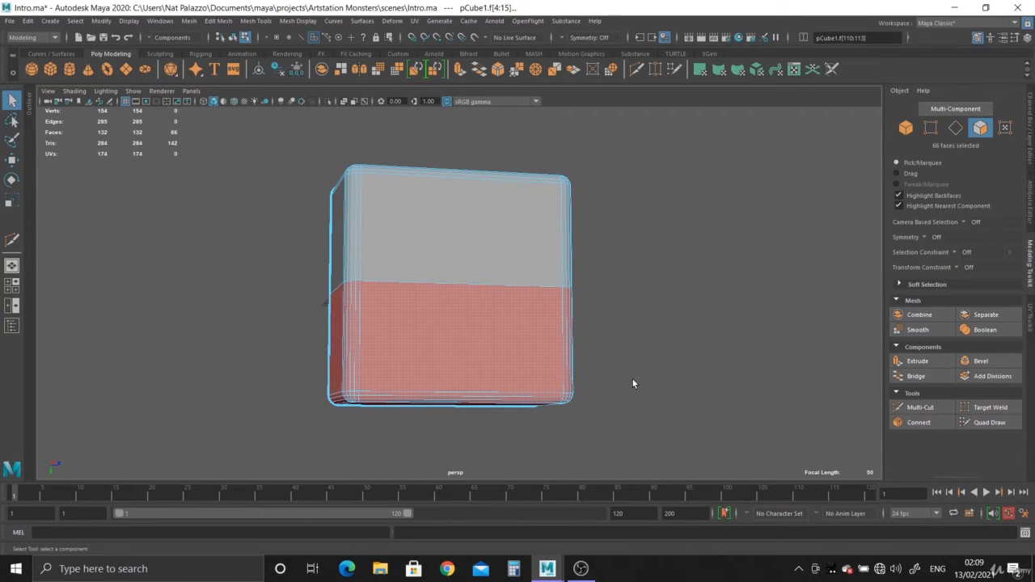
pyautogui.press('Delete')
# Step: Cut an edge along the top face's long rim, joining the end vertices of its two rounded corners
pyautogui.keyDown('alt'); pyautogui.moveTo(461, 253); pyautogui.dragTo(536, 337); pyautogui.keyUp('alt')
pyautogui.keyDown('alt'); pyautogui.moveTo(536, 337); pyautogui.dragTo(665, 440, button='right'); pyautogui.keyUp('alt')
pyautogui.keyDown('alt'); pyautogui.moveTo(608, 324); pyautogui.dragTo(298, 367); pyautogui.keyUp('alt')
pyautogui.click(636, 70)
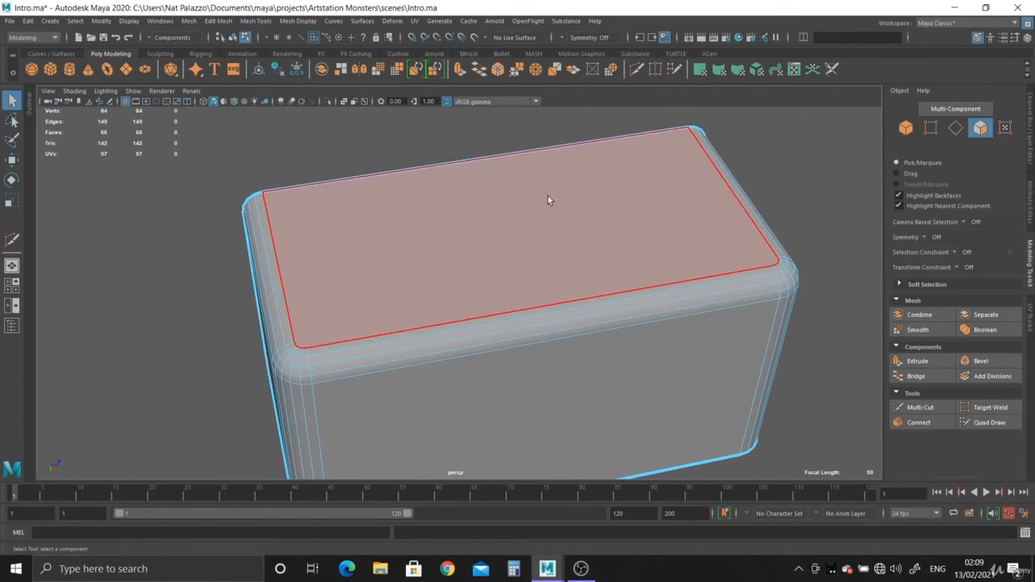
pyautogui.keyDown('alt'); pyautogui.moveTo(547, 199); pyautogui.dragTo(363, 347, button='right'); pyautogui.keyUp('alt')
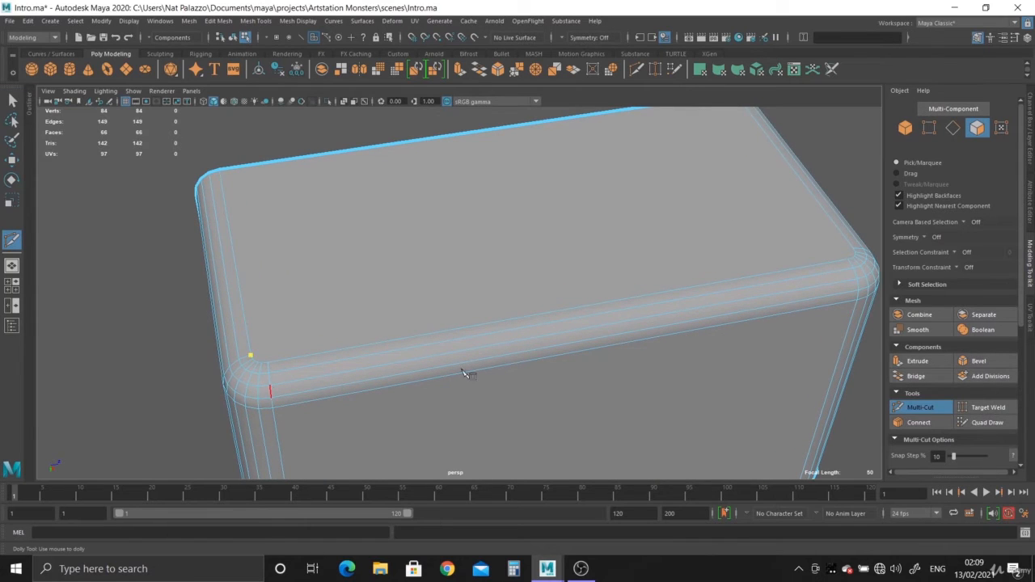
pyautogui.keyDown('alt'); pyautogui.moveTo(461, 375); pyautogui.dragTo(296, 181); pyautogui.keyUp('alt')
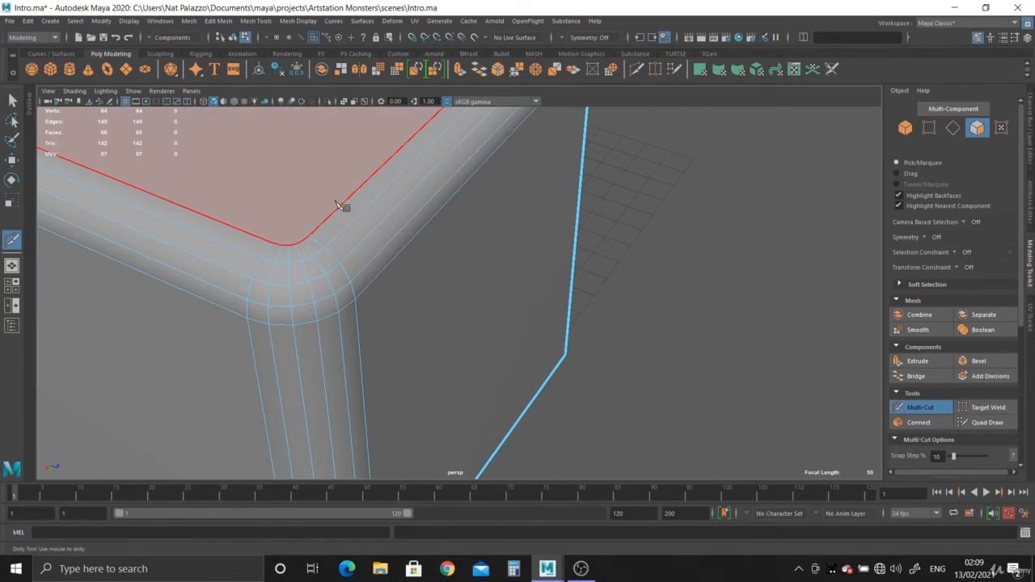
pyautogui.keyDown('alt'); pyautogui.moveTo(305, 254); pyautogui.dragTo(473, 278); pyautogui.keyUp('alt')
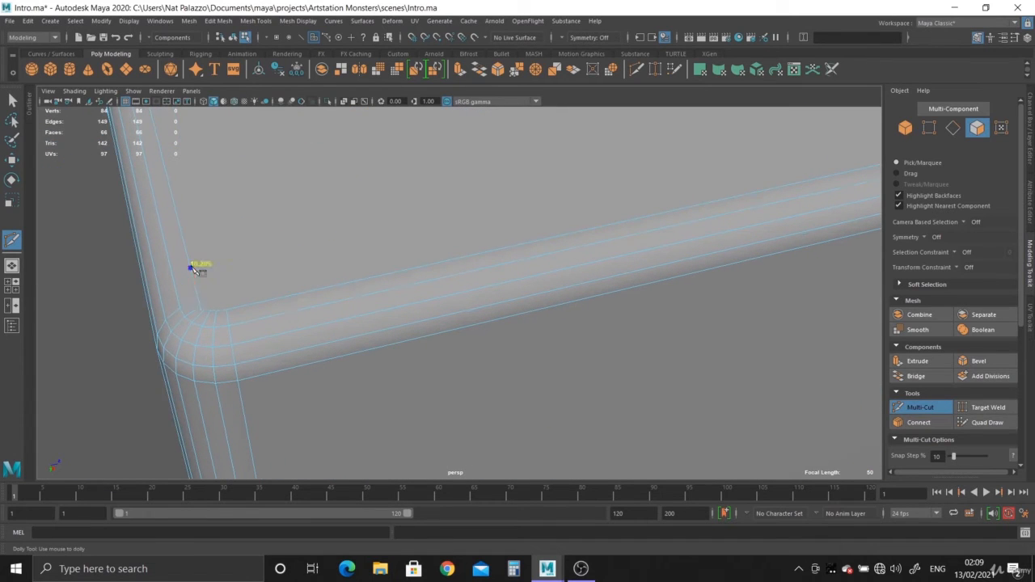
pyautogui.keyDown('alt'); pyautogui.moveTo(404, 328); pyautogui.dragTo(463, 314); pyautogui.keyUp('alt')
pyautogui.scroll(2, 463, 314)
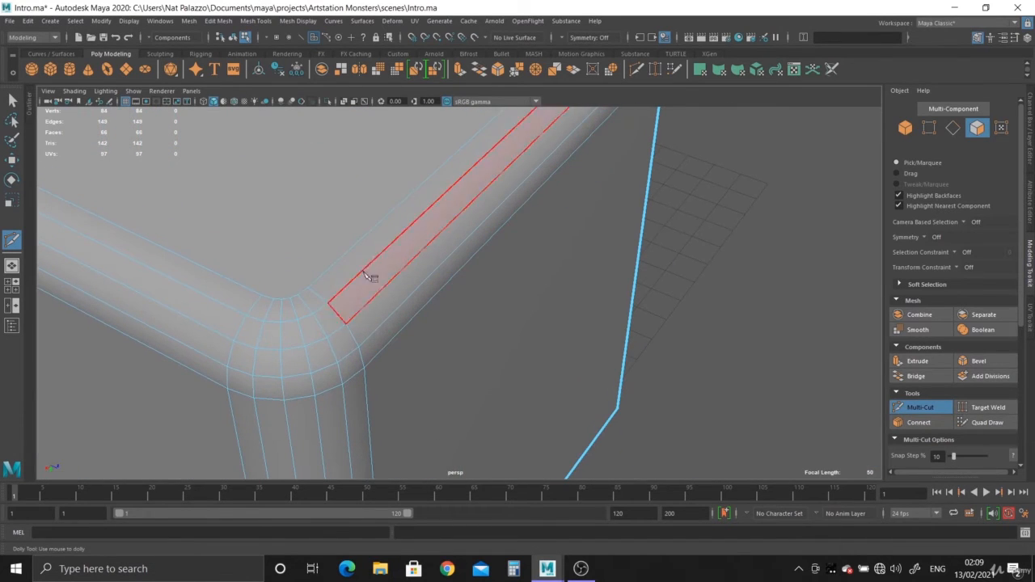
pyautogui.moveTo(367, 240); pyautogui.dragTo(324, 295)
pyautogui.press('Return')
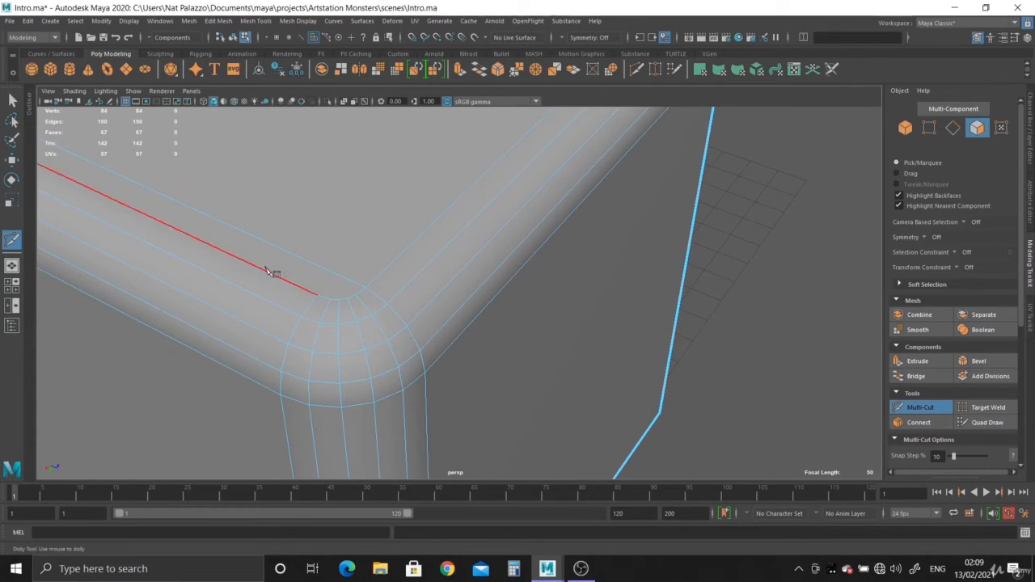
# Step: Cut an edge from one rounded corner of the top face to the open border, parallel to the short rim
pyautogui.scroll(-5, 409, 360)
pyautogui.keyDown('alt'); pyautogui.moveTo(328, 202); pyautogui.dragTo(329, 329, button='middle'); pyautogui.keyUp('alt')
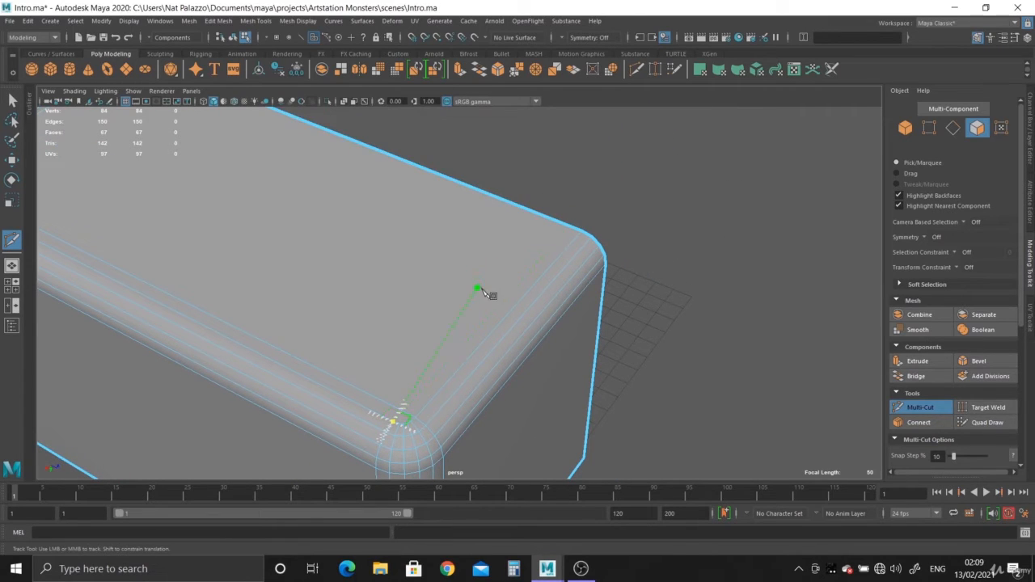
pyautogui.click(571, 230)
pyautogui.press('Return')
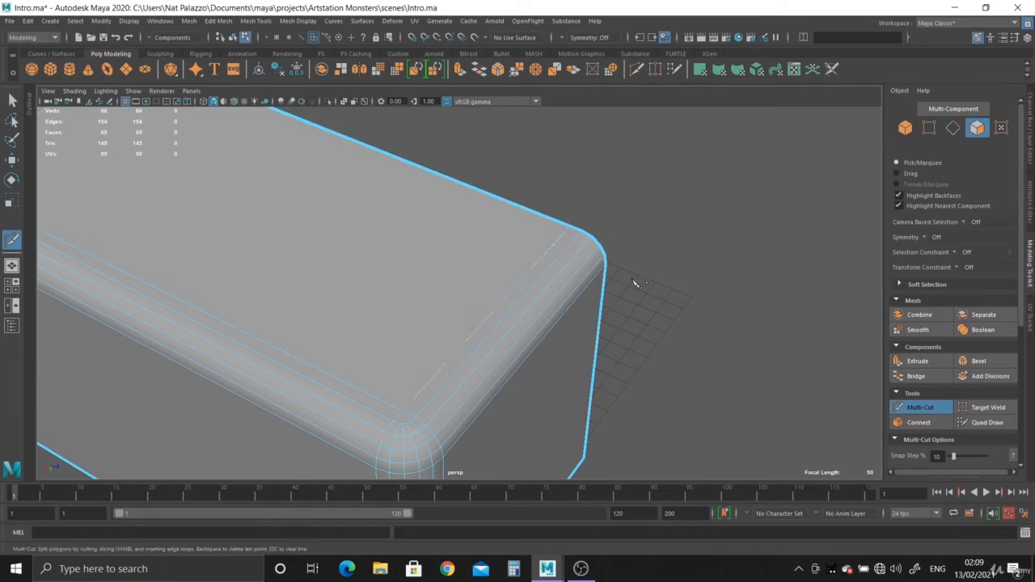
# Step: Cut a matching edge from the top face's other rounded corner to the open border along that short rim
pyautogui.keyDown('alt'); pyautogui.moveTo(636, 284); pyautogui.dragTo(495, 318); pyautogui.keyUp('alt')
pyautogui.scroll(3, 494, 318)
pyautogui.keyDown('alt'); pyautogui.moveTo(497, 434); pyautogui.dragTo(533, 374, button='middle'); pyautogui.keyUp('alt')
pyautogui.keyDown('alt'); pyautogui.moveTo(453, 356); pyautogui.dragTo(541, 340, button='middle'); pyautogui.keyUp('alt')
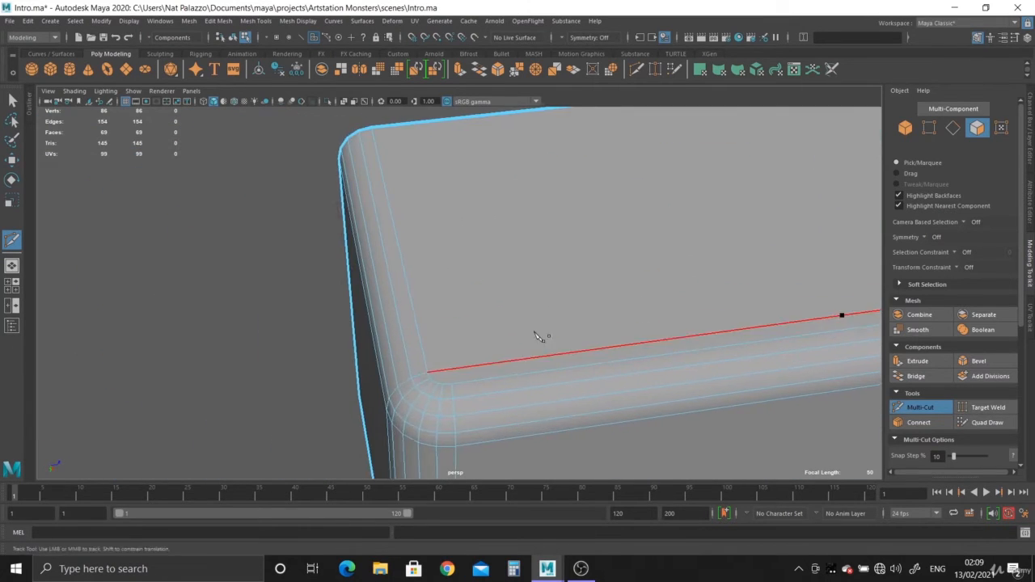
pyautogui.scroll(4, 541, 340)
pyautogui.keyDown('alt'); pyautogui.moveTo(463, 422); pyautogui.dragTo(520, 405, button='middle'); pyautogui.keyUp('alt')
pyautogui.click(463, 416)
pyautogui.scroll(-4, 465, 380)
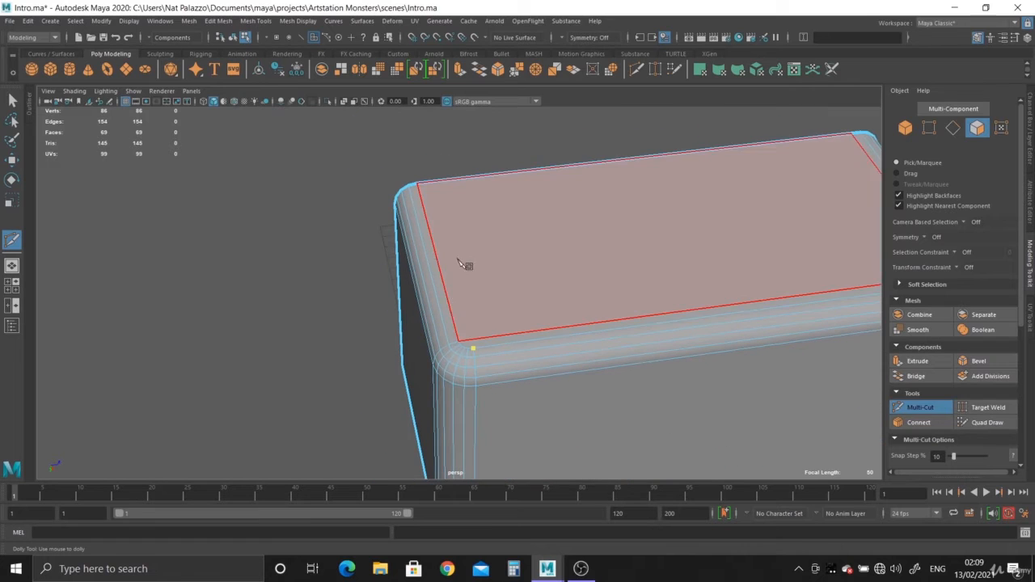
pyautogui.click(441, 186)
pyautogui.press('Return')
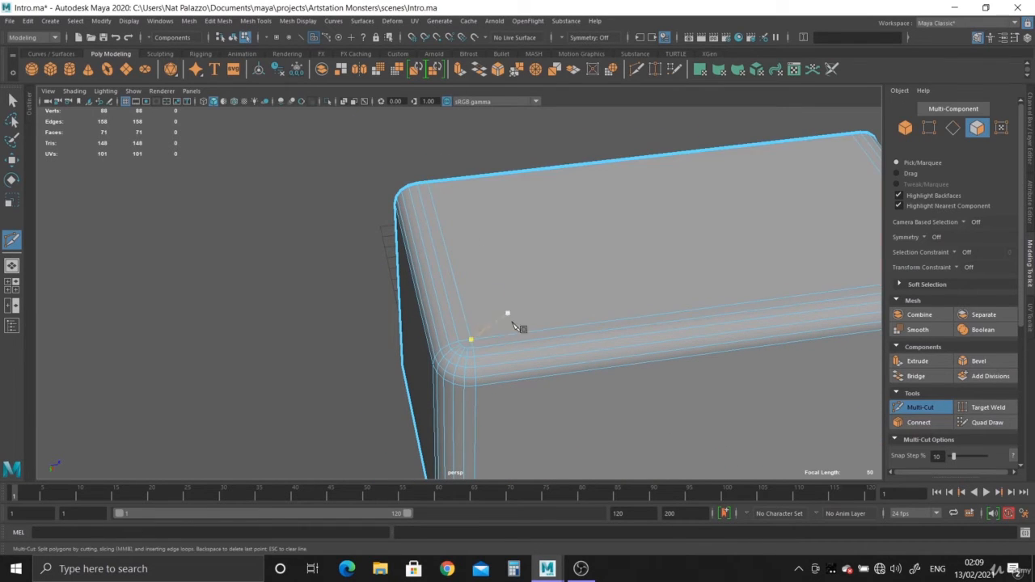
# Step: Cut a second lengthwise edge along the top's long rim from the next vertex on the rounded corner
pyautogui.scroll(5, 527, 340)
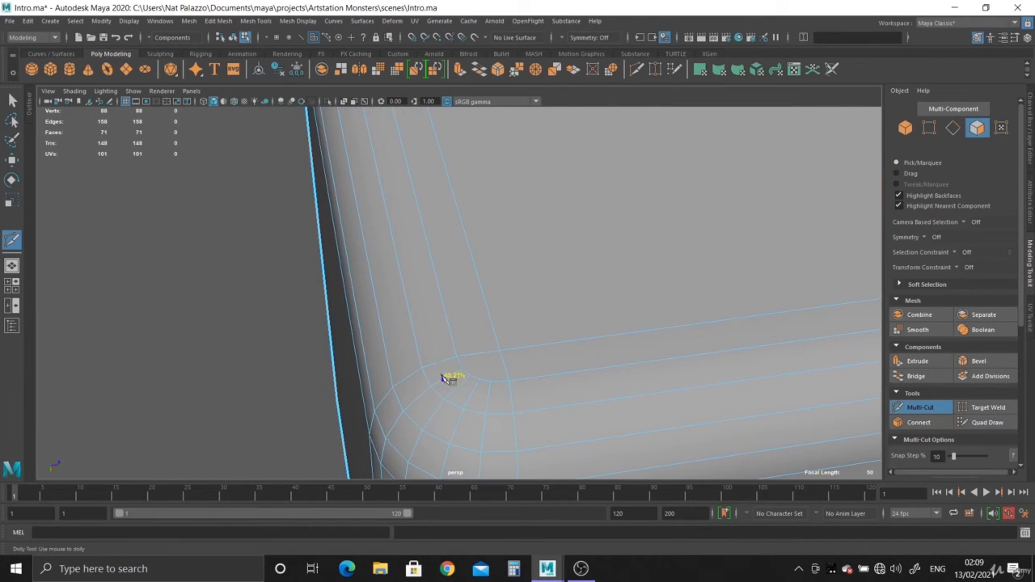
pyautogui.keyDown('alt'); pyautogui.moveTo(443, 377); pyautogui.dragTo(579, 343); pyautogui.keyUp('alt')
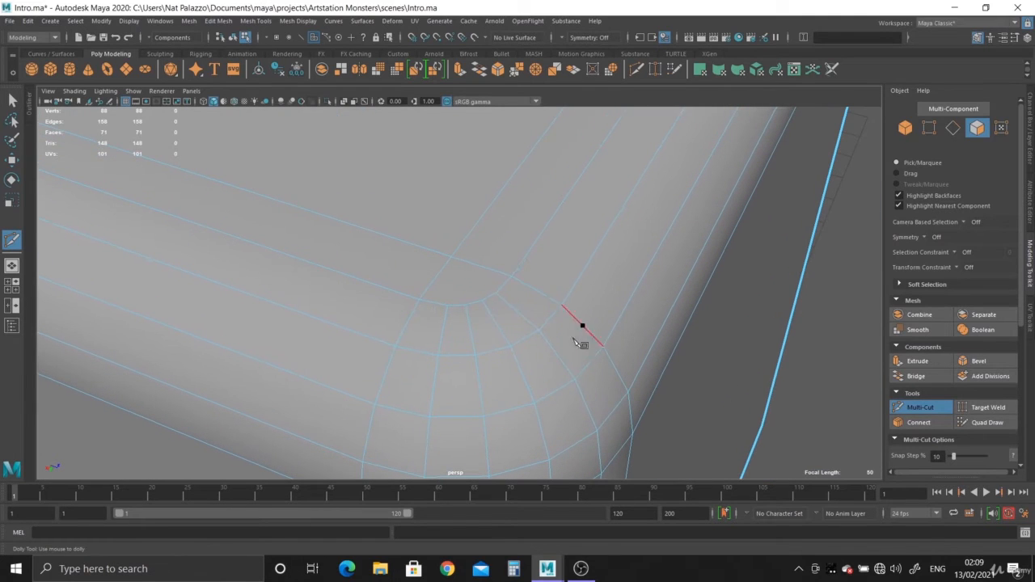
pyautogui.moveTo(503, 279); pyautogui.dragTo(494, 293)
pyautogui.rightClick(491, 323)
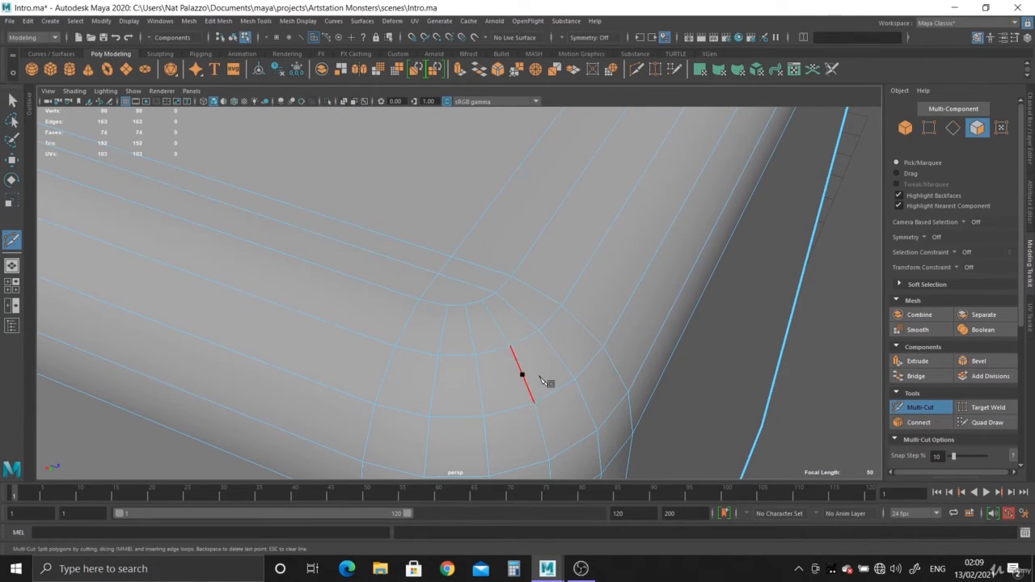
# Step: Cut a third lengthwise edge along the top's long rim between the next vertices on the rounded corners
pyautogui.scroll(-1, 534, 368)
pyautogui.scroll(4, 538, 376)
pyautogui.scroll(1, 546, 364)
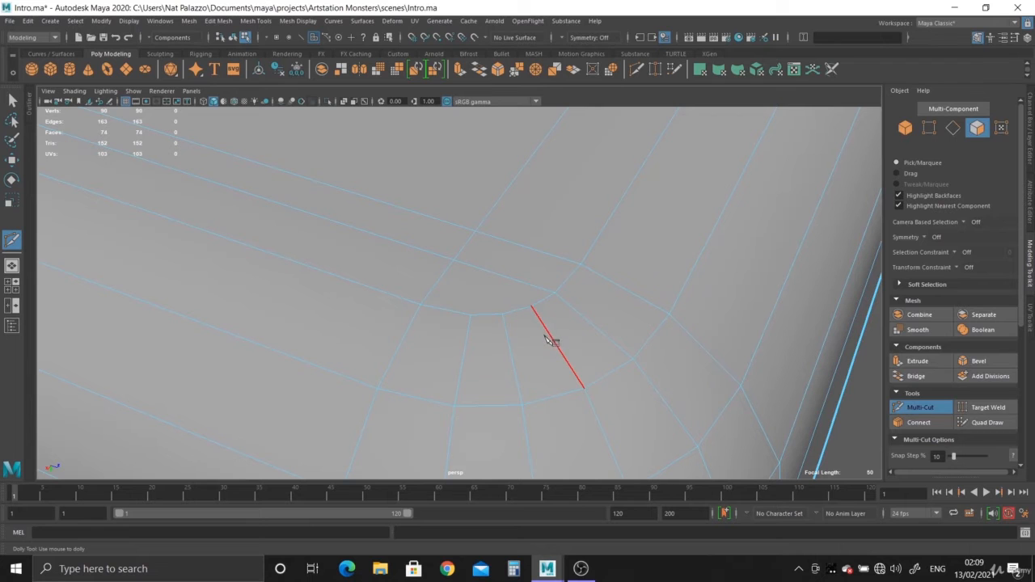
pyautogui.keyDown('alt'); pyautogui.moveTo(525, 339); pyautogui.dragTo(458, 279); pyautogui.keyUp('alt')
pyautogui.keyDown('alt'); pyautogui.moveTo(458, 280); pyautogui.dragTo(570, 297, button='middle'); pyautogui.keyUp('alt')
pyautogui.scroll(1, 569, 297)
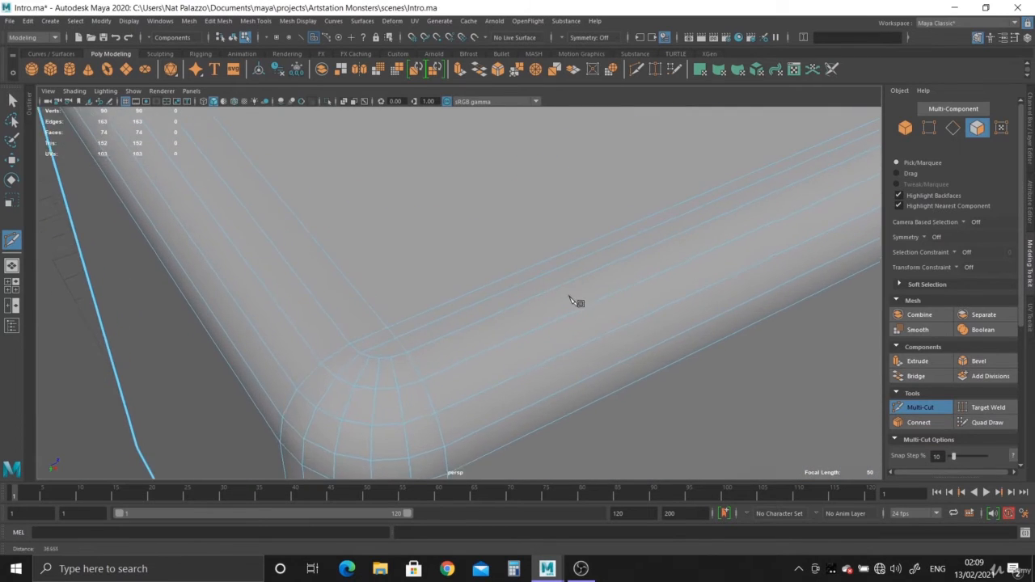
pyautogui.scroll(3, 558, 301)
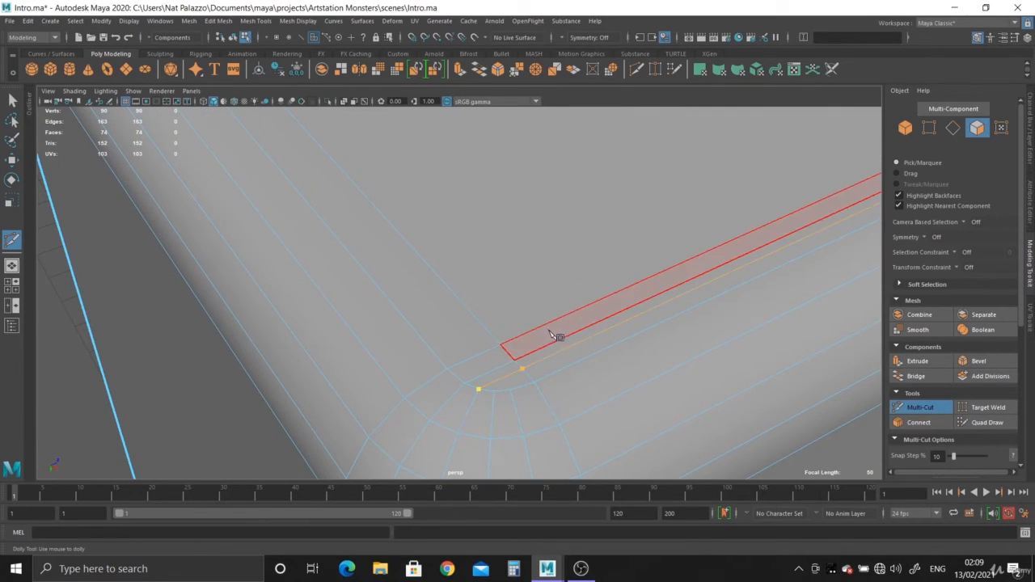
pyautogui.rightClick(550, 332)
# Step: Cut an edge from the corner's remaining arc vertex across the lengthwise edges to the open border
pyautogui.keyDown('alt'); pyautogui.moveTo(561, 363); pyautogui.dragTo(569, 339); pyautogui.keyUp('alt')
pyautogui.scroll(1, 570, 341)
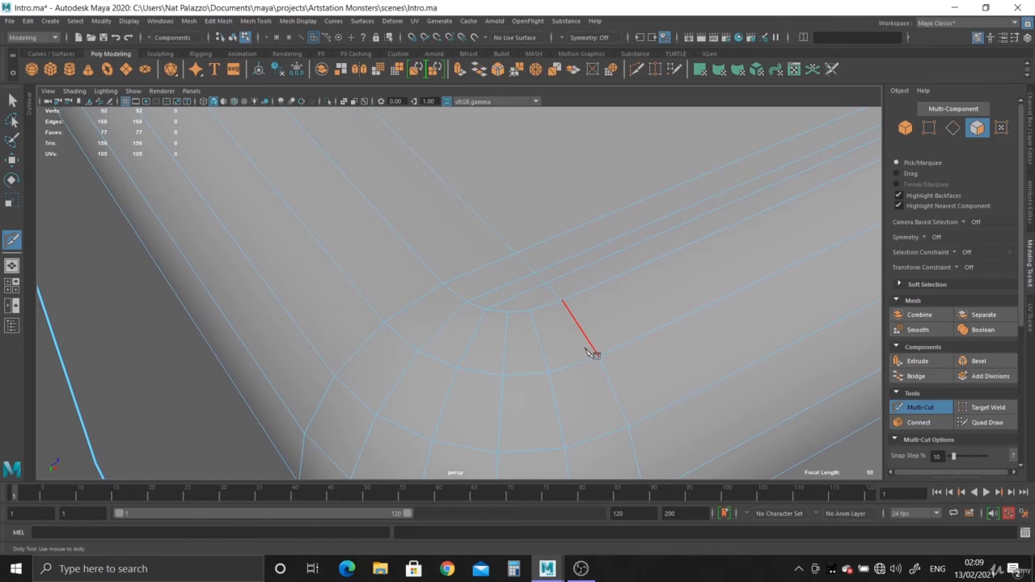
pyautogui.rightClick(531, 296)
pyautogui.click(517, 295)
pyautogui.click(529, 310)
pyautogui.rightClick(520, 317)
# Step: Repeat the crosswise cut at the opposite rounded corner, running from its arc vertex to the open border
pyautogui.scroll(5, 568, 339)
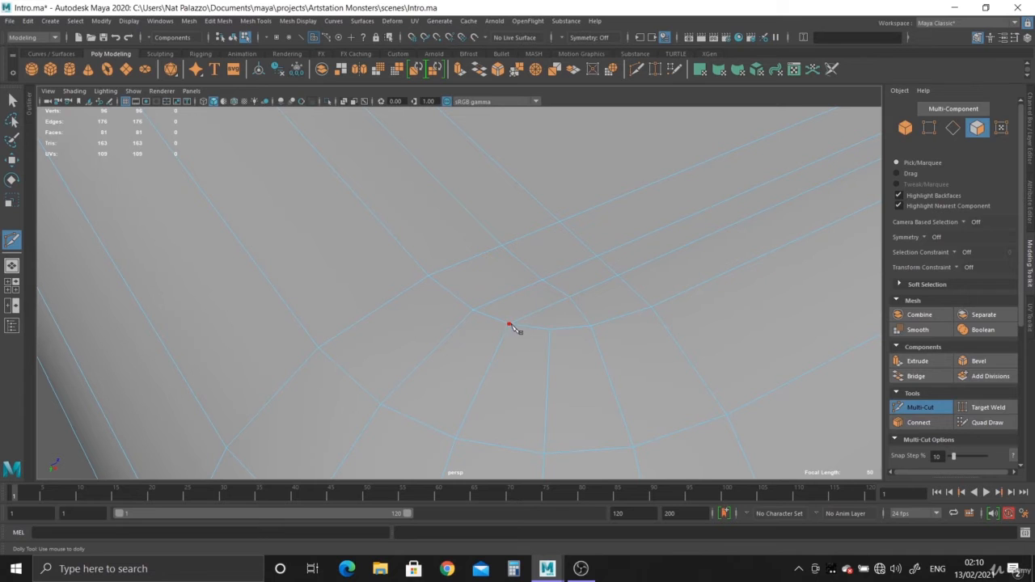
pyautogui.keyDown('alt'); pyautogui.moveTo(603, 334); pyautogui.dragTo(543, 365); pyautogui.keyUp('alt')
pyautogui.keyDown('alt'); pyautogui.moveTo(543, 365); pyautogui.dragTo(520, 358, button='right'); pyautogui.keyUp('alt')
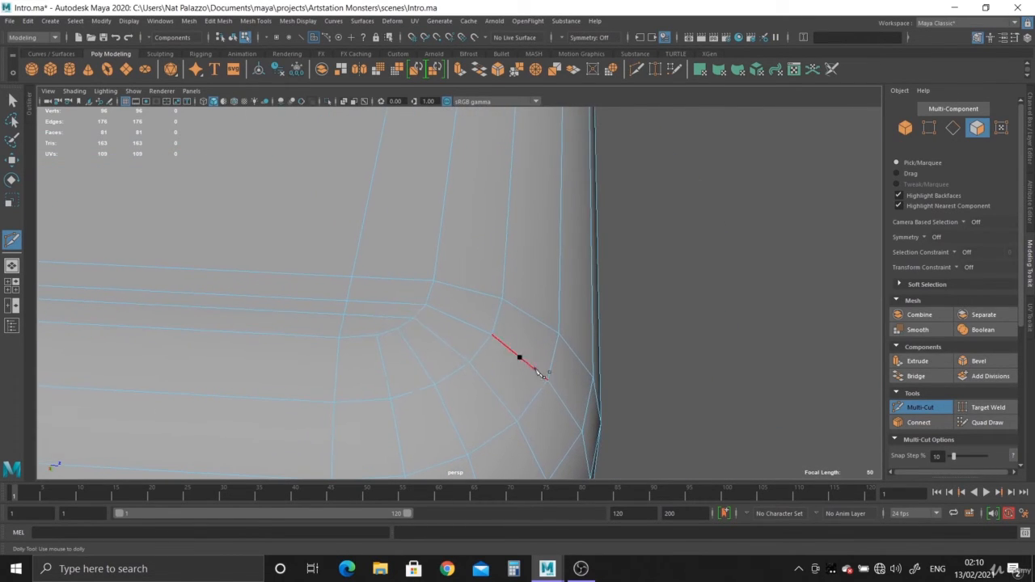
pyautogui.keyDown('ctrl'); pyautogui.click(378, 309); pyautogui.keyUp('ctrl')
pyautogui.keyDown('alt'); pyautogui.moveTo(530, 380); pyautogui.dragTo(270, 286, button='right'); pyautogui.keyUp('alt')
pyautogui.keyDown('alt'); pyautogui.moveTo(270, 286); pyautogui.dragTo(502, 302, button='middle'); pyautogui.keyUp('alt')
# Step: Leave Multi-Cut, switch to object mode and select the whole quarter cube
pyautogui.click(13, 100)
pyautogui.moveTo(382, 193); pyautogui.dragTo(420, 176, button='right')
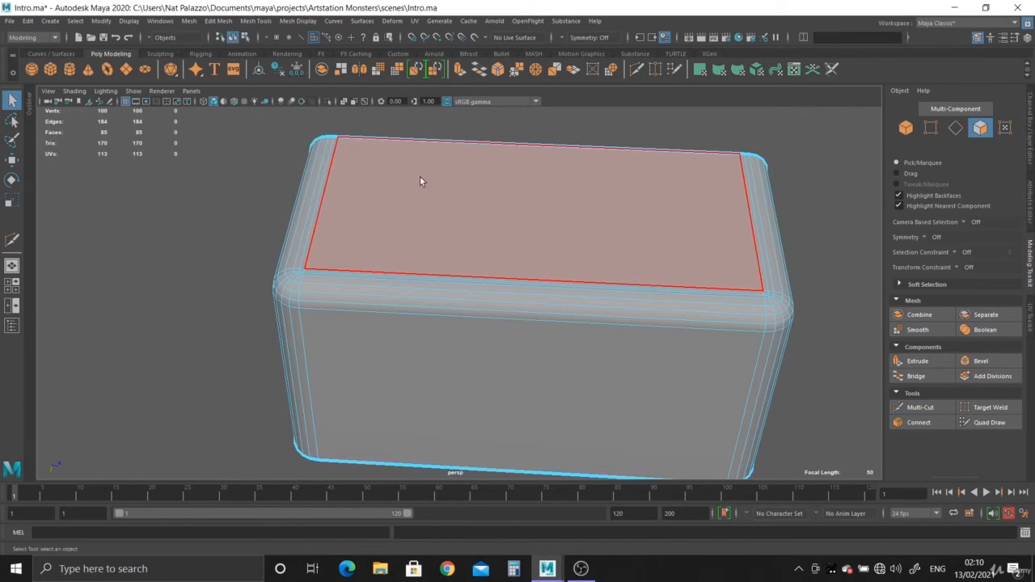
pyautogui.keyDown('alt'); pyautogui.moveTo(679, 344); pyautogui.dragTo(541, 320, button='right'); pyautogui.keyUp('alt')
pyautogui.keyDown('alt'); pyautogui.moveTo(542, 319); pyautogui.dragTo(652, 270); pyautogui.keyUp('alt')
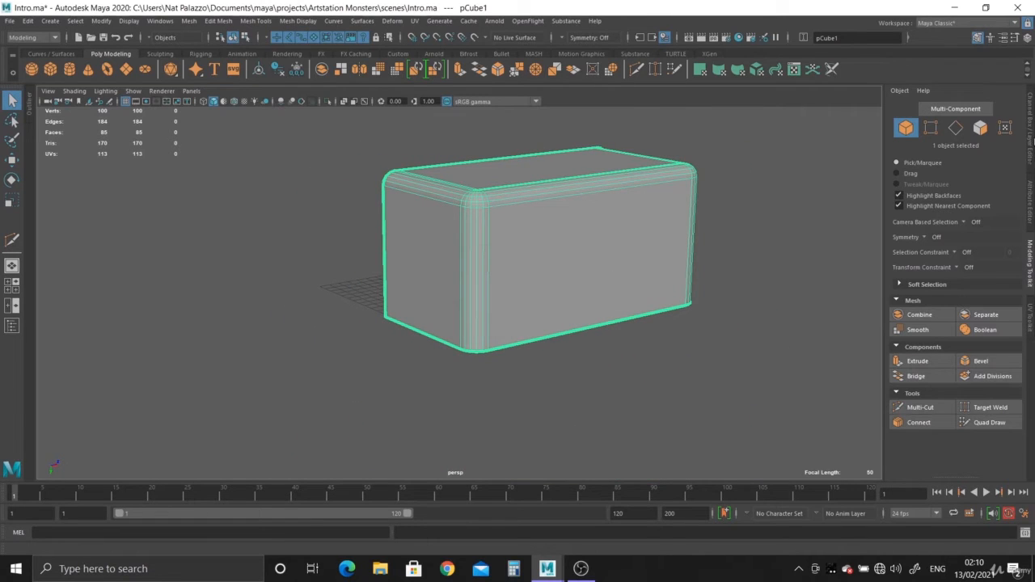
# Step: Display the quarter cube's inputs in the Channel Box and delete its construction history
pyautogui.click(1030, 125)
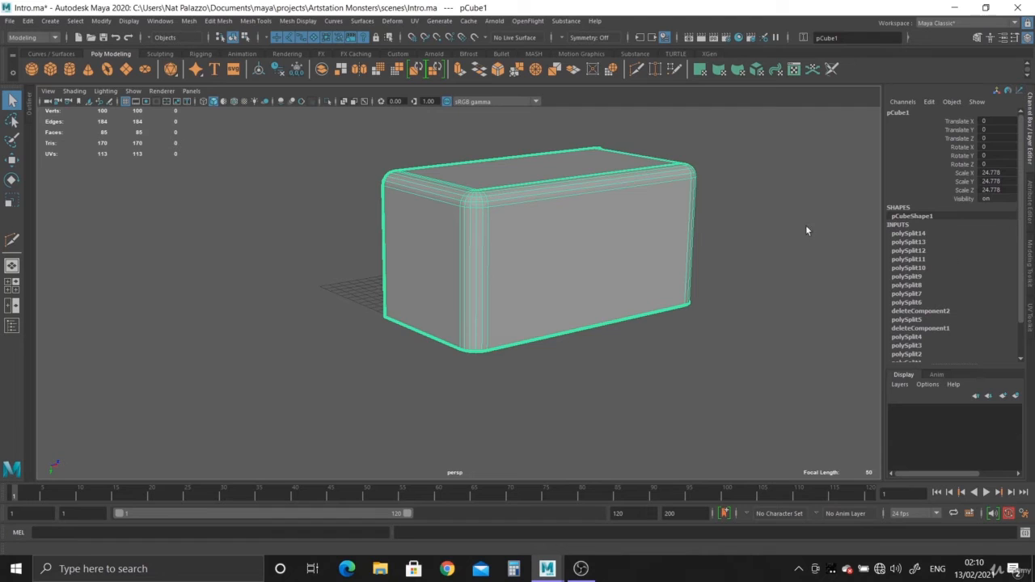
pyautogui.keyDown('alt'); pyautogui.moveTo(650, 223); pyautogui.dragTo(607, 278, button='middle'); pyautogui.keyUp('alt')
pyautogui.keyDown('alt'); pyautogui.moveTo(606, 279); pyautogui.dragTo(762, 311, button='right'); pyautogui.keyUp('alt')
pyautogui.scroll(-2, 931, 229)
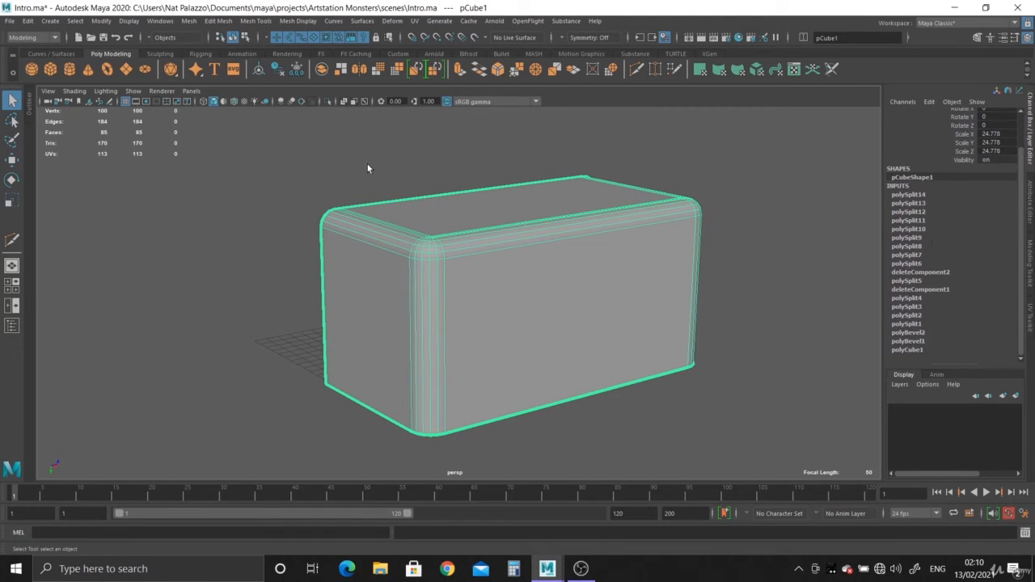
pyautogui.hotkey('alt', 'shift', 'd')
pyautogui.keyDown('alt'); pyautogui.moveTo(405, 284); pyautogui.dragTo(490, 293); pyautogui.keyUp('alt')
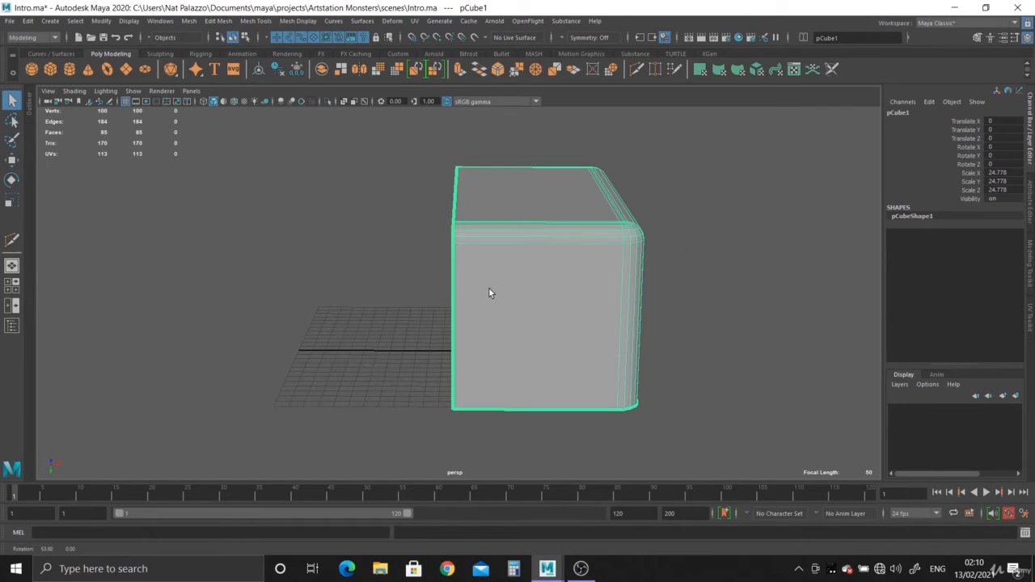
# Step: Bring up the Mirror options for the quarter cube and reset them to their defaults
pyautogui.press('w')
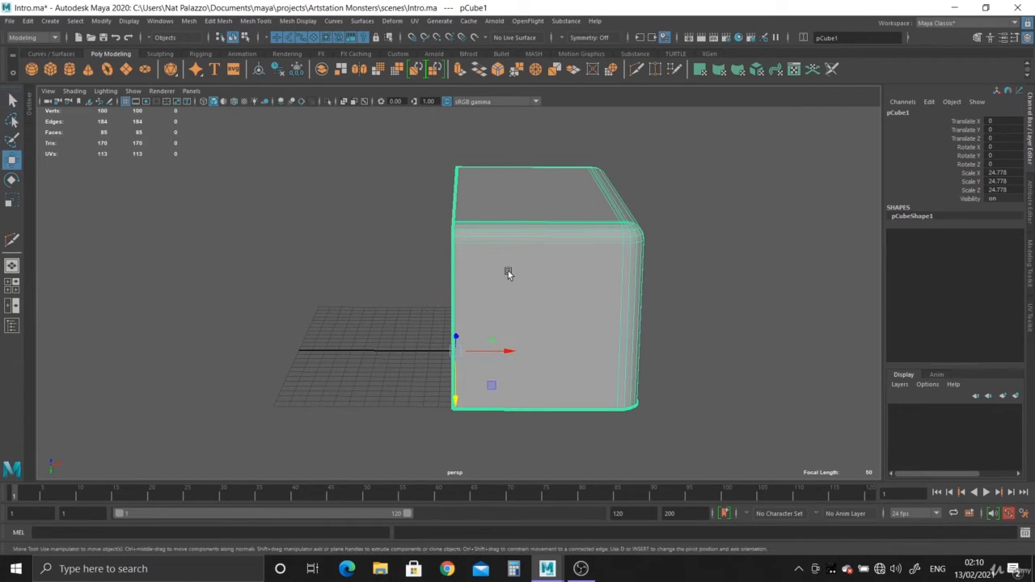
pyautogui.keyDown('alt'); pyautogui.moveTo(505, 327); pyautogui.dragTo(585, 408); pyautogui.keyUp('alt')
pyautogui.click(446, 373)
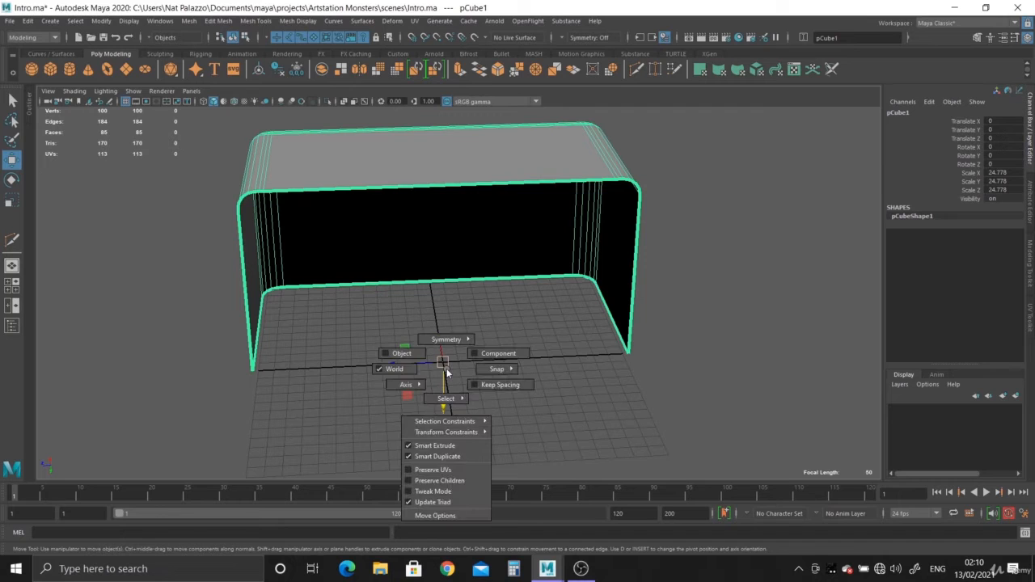
pyautogui.keyDown('alt'); pyautogui.moveTo(500, 395); pyautogui.dragTo(440, 313); pyautogui.keyUp('alt')
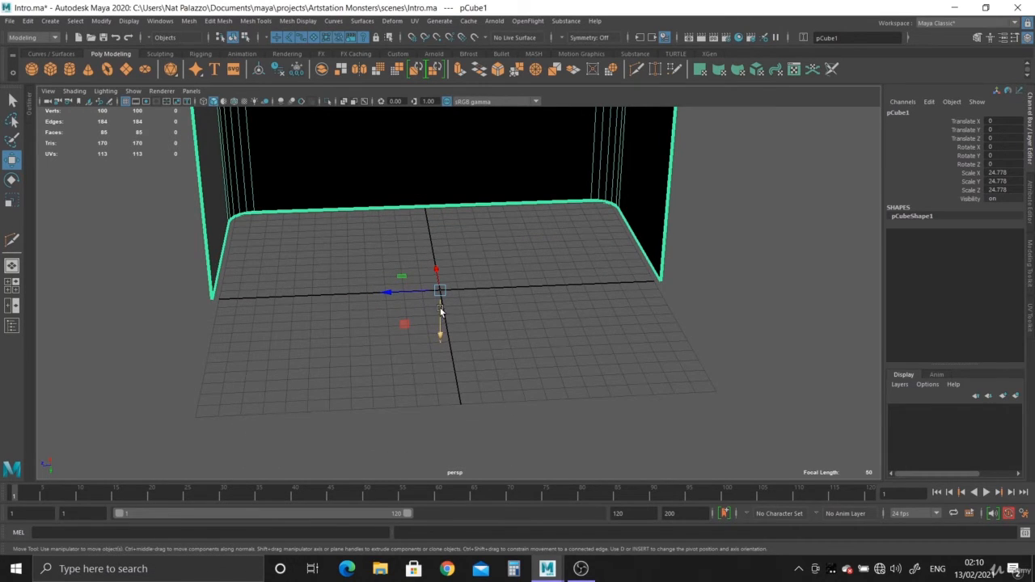
pyautogui.keyDown('alt'); pyautogui.moveTo(443, 386); pyautogui.dragTo(571, 239); pyautogui.keyUp('alt')
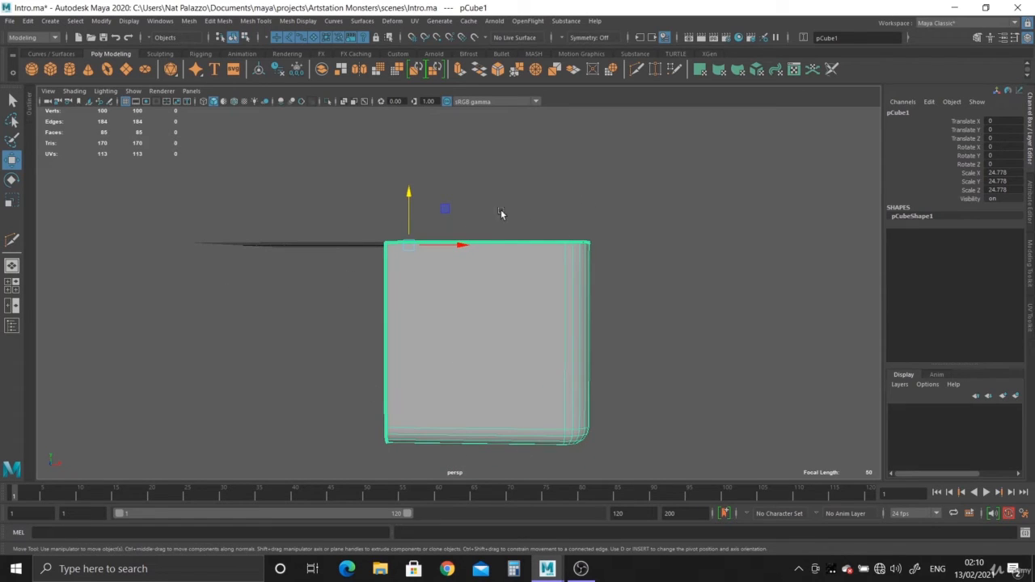
pyautogui.keyDown('alt'); pyautogui.moveTo(560, 308); pyautogui.dragTo(541, 321); pyautogui.keyUp('alt')
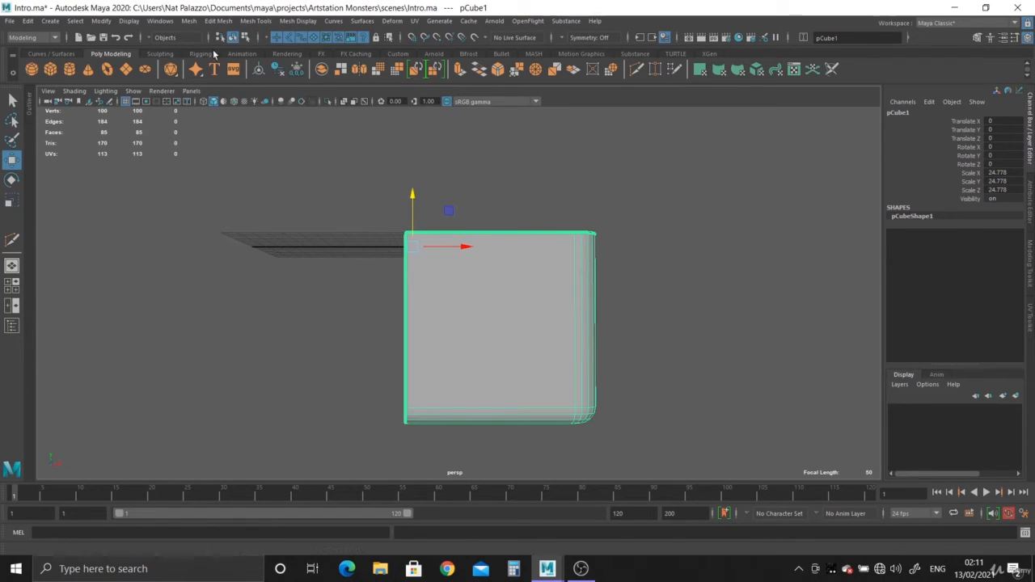
pyautogui.click(188, 21)
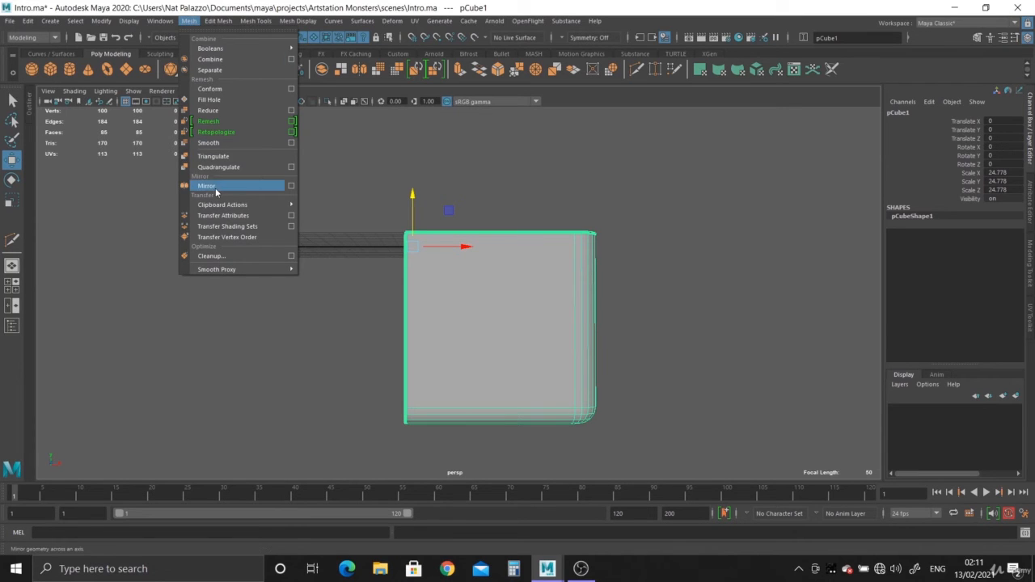
pyautogui.click(291, 188)
pyautogui.click(674, 162)
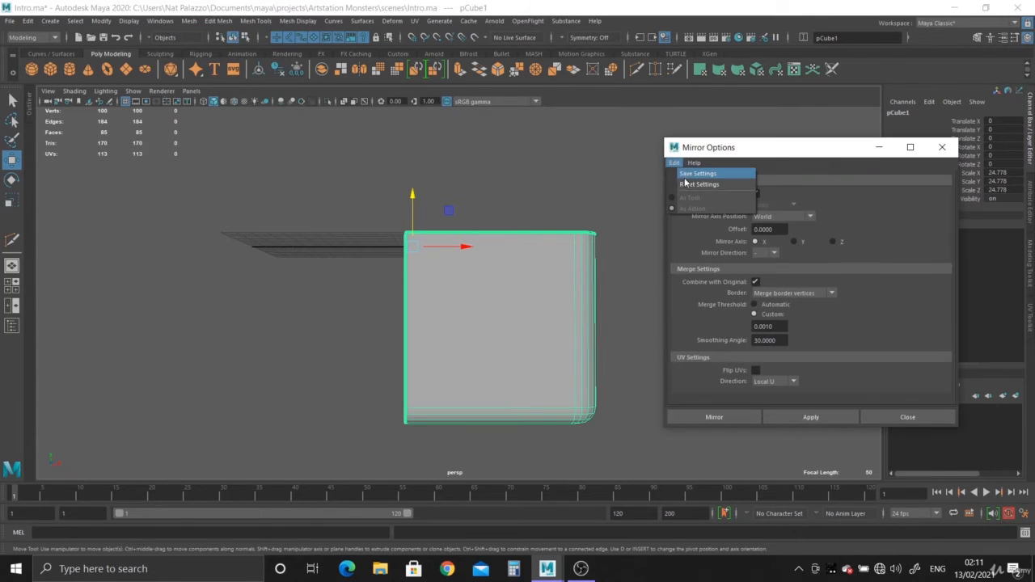
pyautogui.click(670, 188)
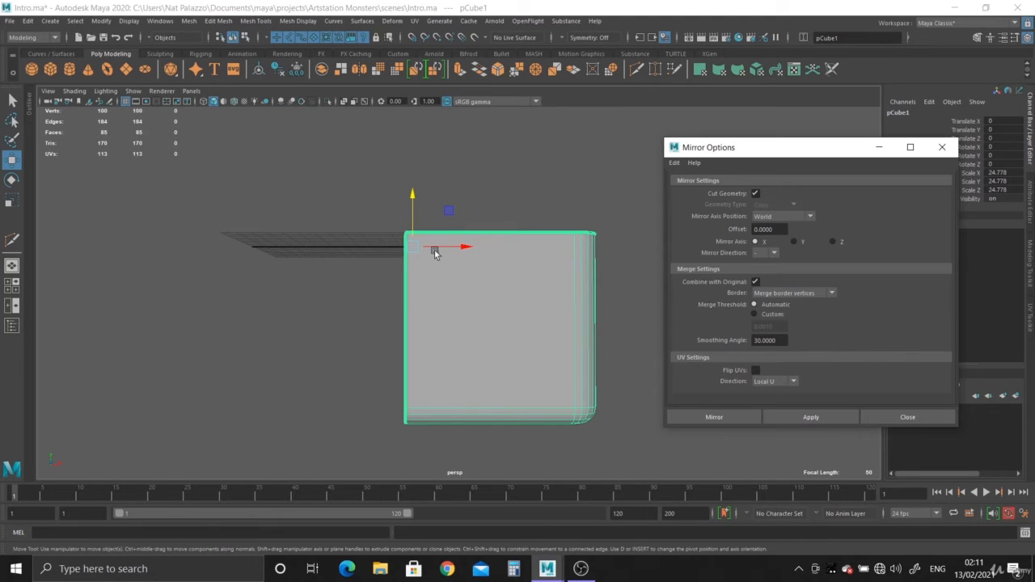
# Step: Check the quarter cube's position against the world axes in the front view to judge the mirror direction, and return to perspective
pyautogui.click(775, 254)
pyautogui.press('space')
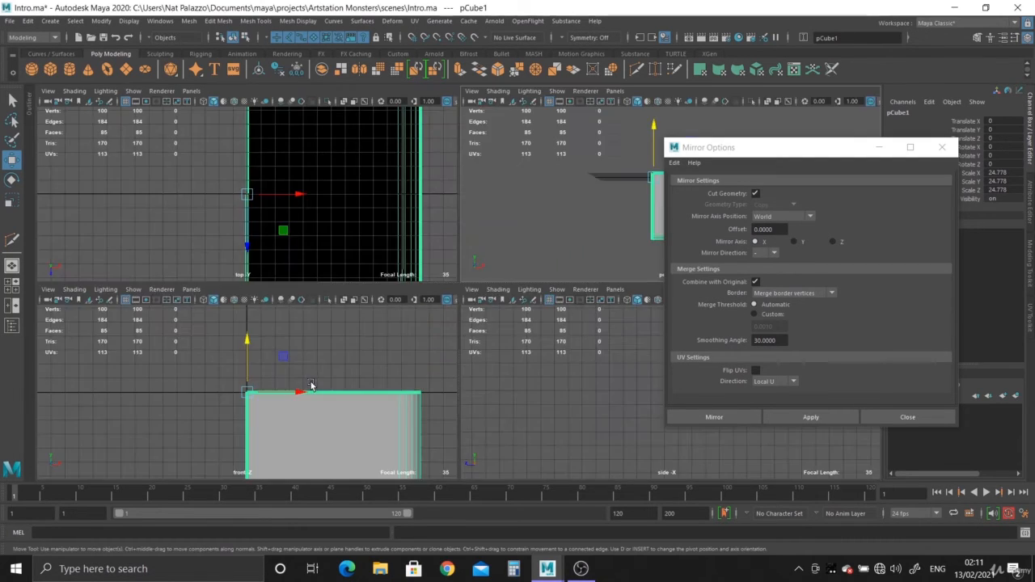
pyautogui.press('space')
pyautogui.scroll(-5, 370, 357)
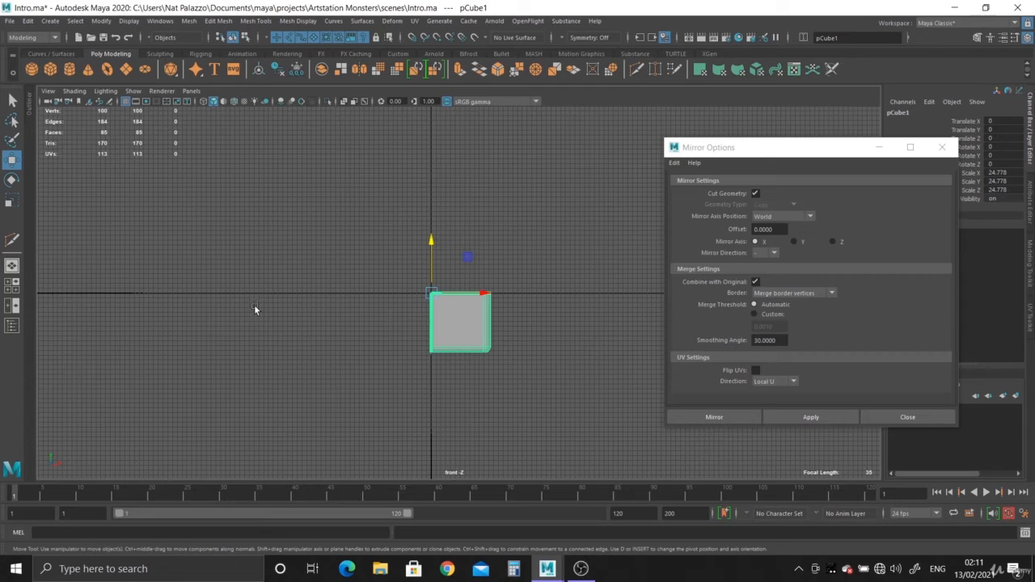
pyautogui.scroll(5, 381, 343)
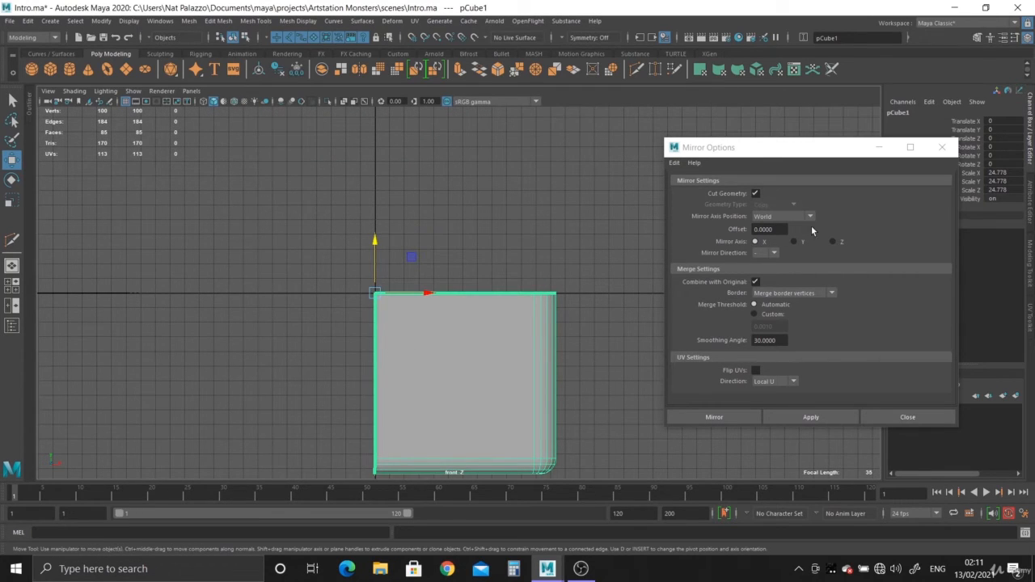
pyautogui.keyDown('alt'); pyautogui.moveTo(574, 232); pyautogui.dragTo(520, 215, button='middle'); pyautogui.keyUp('alt')
pyautogui.press('space')
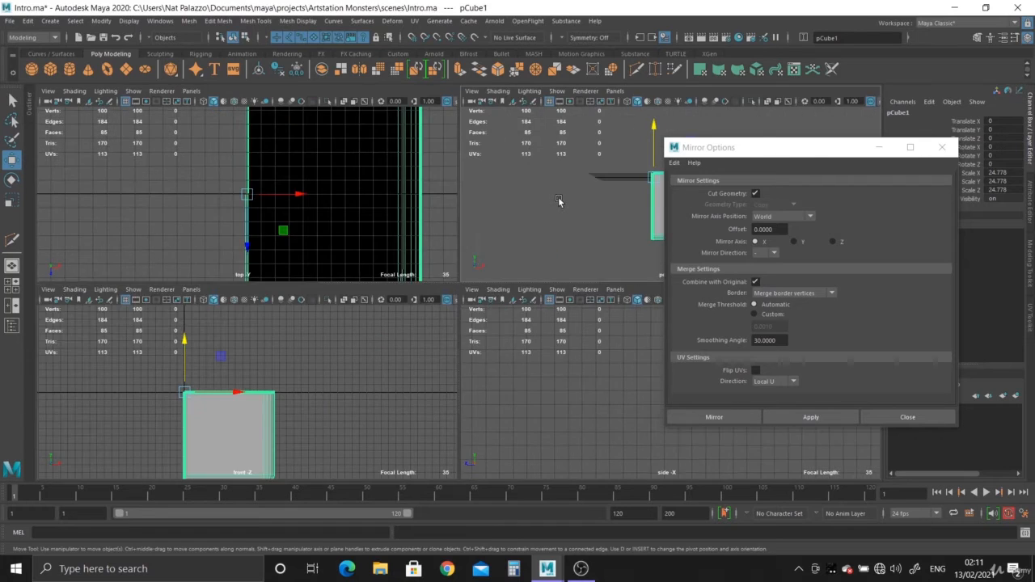
pyautogui.press('space')
pyautogui.keyDown('alt'); pyautogui.moveTo(499, 245); pyautogui.dragTo(550, 287); pyautogui.keyUp('alt')
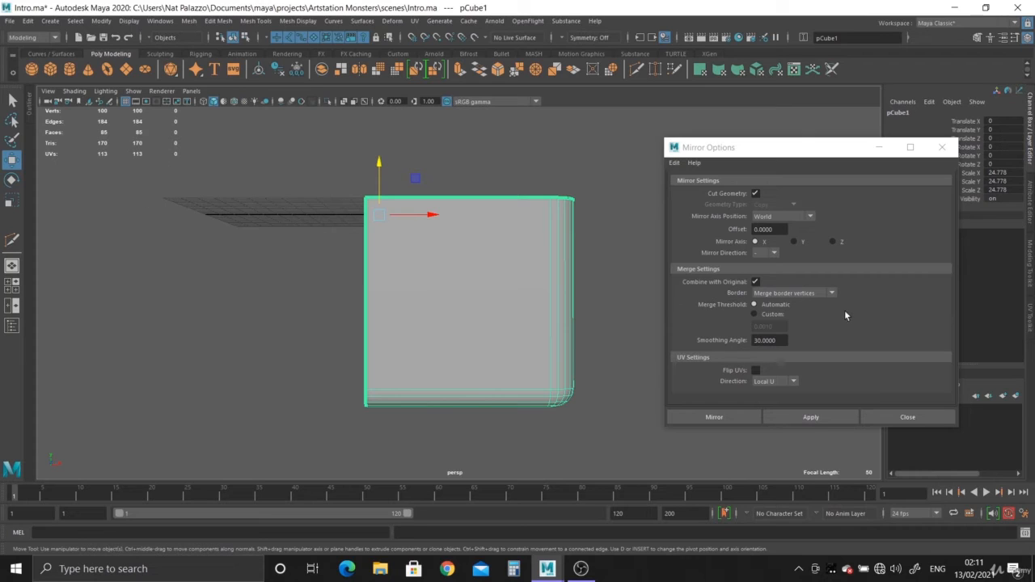
# Step: Mirror the quarter cube across world X in the negative direction with a custom merge threshold of 0.001, and reselect it
pyautogui.click(754, 315)
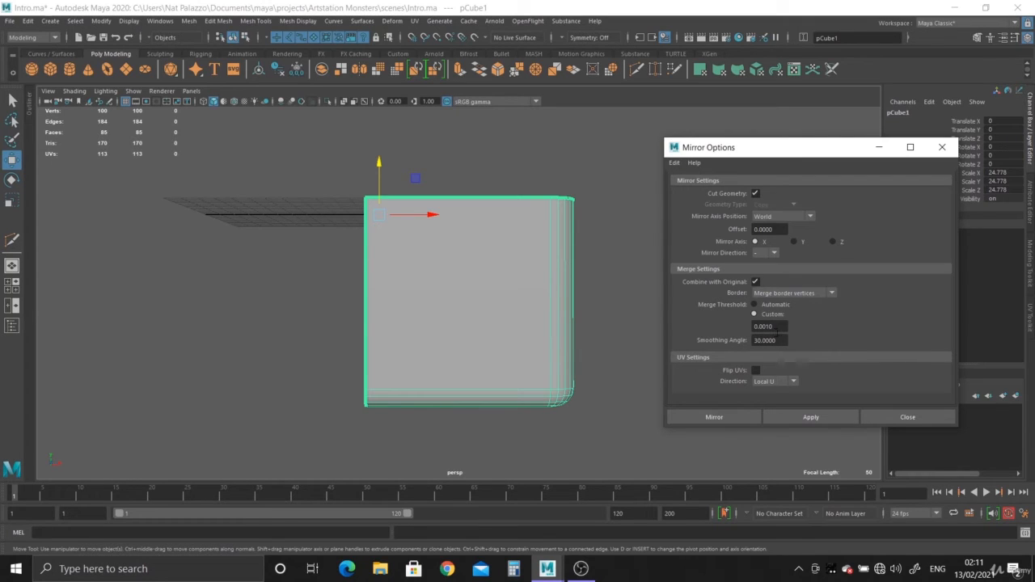
pyautogui.click(732, 417)
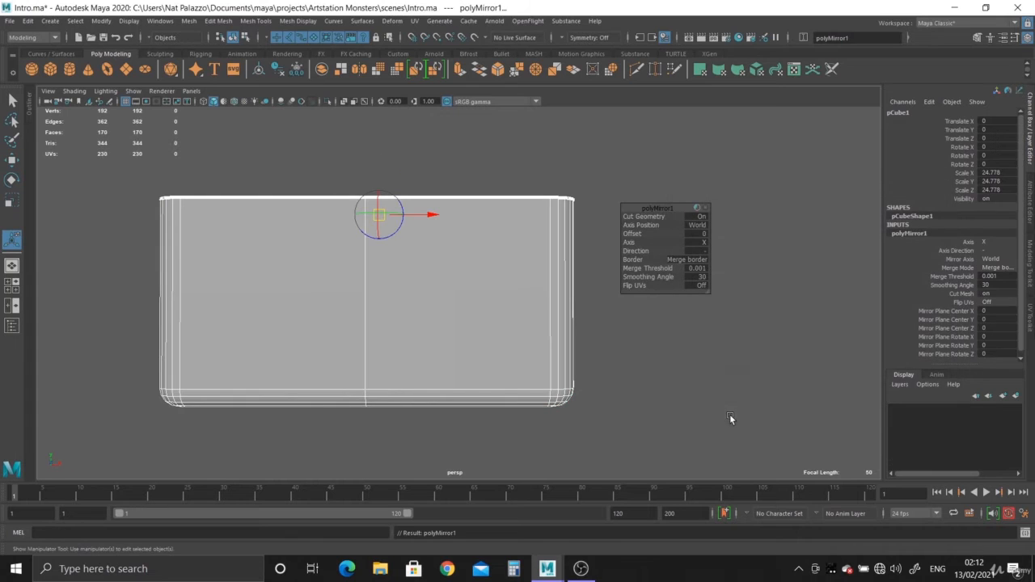
pyautogui.press('q')
pyautogui.click(491, 235)
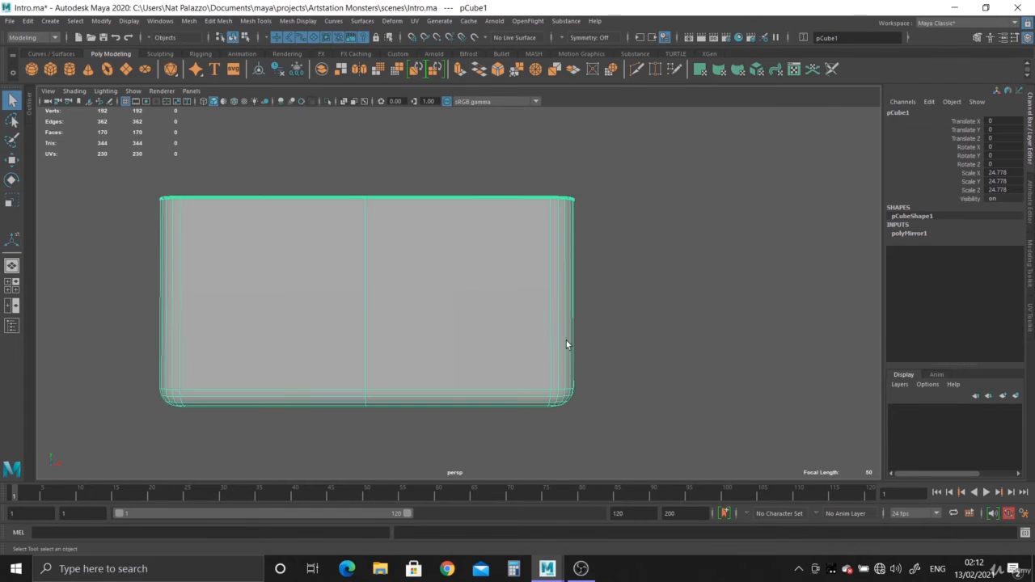
# Step: Examine the mirrored cube's centre seam up close with its vertices displayed
pyautogui.keyDown('alt'); pyautogui.moveTo(566, 341); pyautogui.dragTo(571, 317); pyautogui.keyUp('alt')
pyautogui.keyDown('alt'); pyautogui.moveTo(480, 350); pyautogui.dragTo(564, 351, button='middle'); pyautogui.keyUp('alt')
pyautogui.keyDown('alt'); pyautogui.moveTo(540, 350); pyautogui.dragTo(538, 246); pyautogui.keyUp('alt')
pyautogui.keyDown('alt'); pyautogui.moveTo(518, 308); pyautogui.dragTo(554, 340, button='right'); pyautogui.keyUp('alt')
pyautogui.keyDown('alt'); pyautogui.moveTo(485, 239); pyautogui.dragTo(485, 275, button='middle'); pyautogui.keyUp('alt')
pyautogui.keyDown('alt'); pyautogui.moveTo(485, 275); pyautogui.dragTo(582, 312, button='right'); pyautogui.keyUp('alt')
pyautogui.keyDown('alt'); pyautogui.moveTo(582, 317); pyautogui.dragTo(523, 239); pyautogui.keyUp('alt')
pyautogui.moveTo(523, 240); pyautogui.dragTo(469, 206, button='right')
pyautogui.keyDown('alt'); pyautogui.moveTo(469, 206); pyautogui.dragTo(472, 283); pyautogui.keyUp('alt')
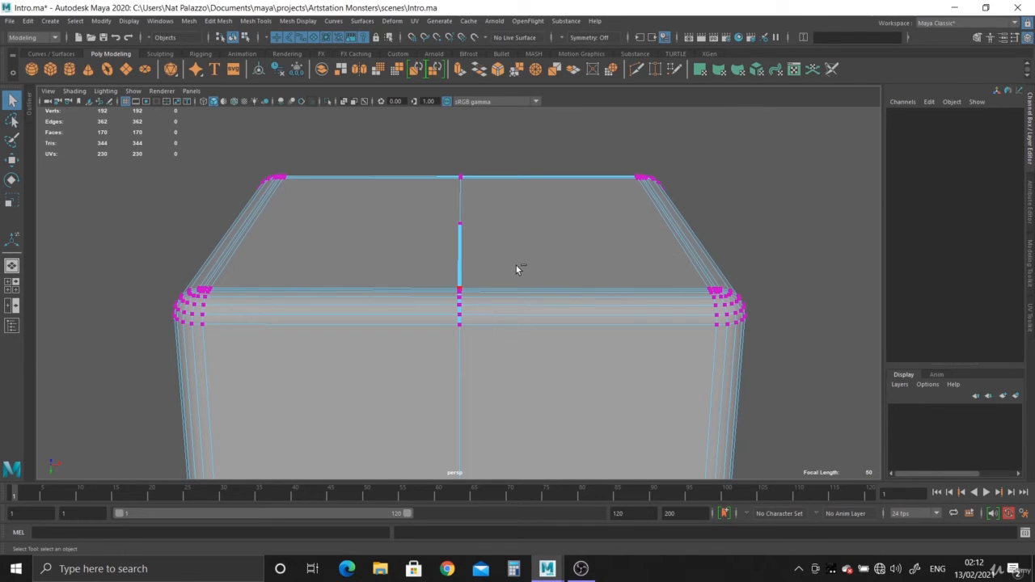
# Step: Undo the mirror along with the selection changes made after it
pyautogui.hotkey('ctrl', 'z')
pyautogui.hotkey('ctrl', 'z')
pyautogui.hotkey('ctrl', 'z')
pyautogui.hotkey('ctrl', 'z')
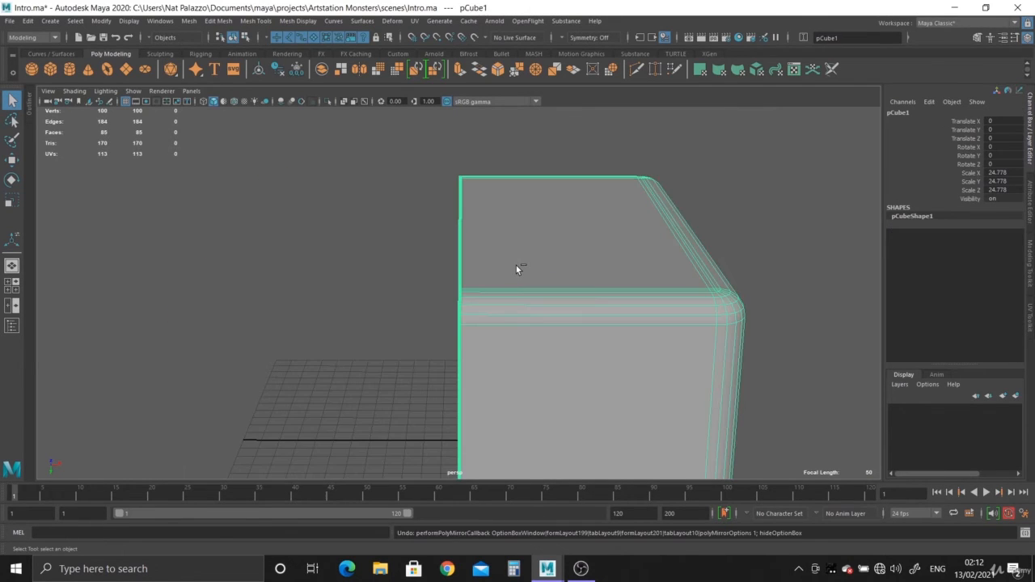
# Step: Switch the quarter cube to vertex mode and display it as wireframe in the front view
pyautogui.keyDown('alt'); pyautogui.moveTo(519, 287); pyautogui.dragTo(506, 211); pyautogui.keyUp('alt')
pyautogui.moveTo(505, 212); pyautogui.dragTo(351, 227, button='right')
pyautogui.keyDown('alt'); pyautogui.moveTo(351, 227); pyautogui.dragTo(502, 307); pyautogui.keyUp('alt')
pyautogui.press('space')
pyautogui.press('space')
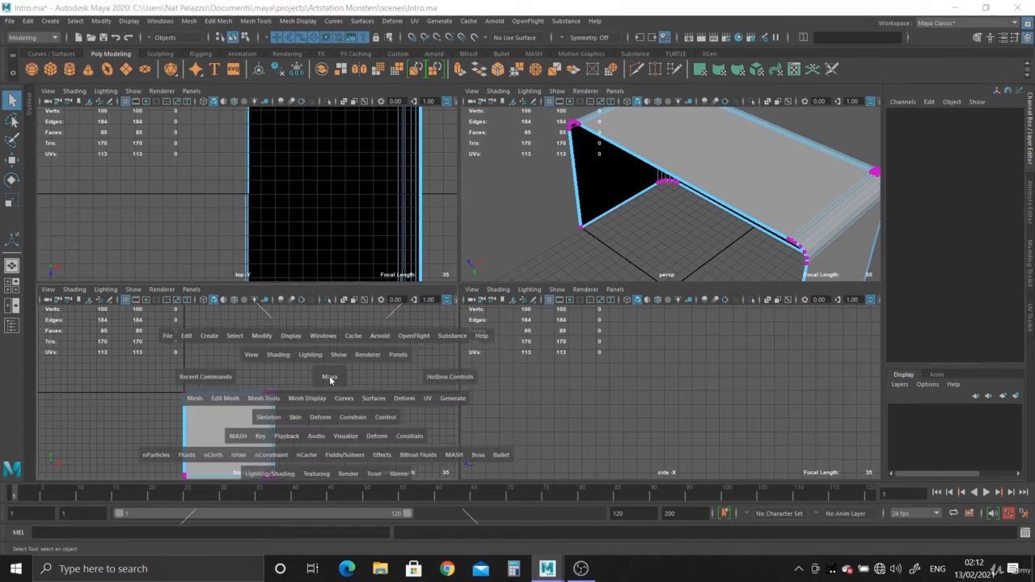
pyautogui.keyDown('alt'); pyautogui.moveTo(330, 380); pyautogui.dragTo(437, 307, button='middle'); pyautogui.keyUp('alt')
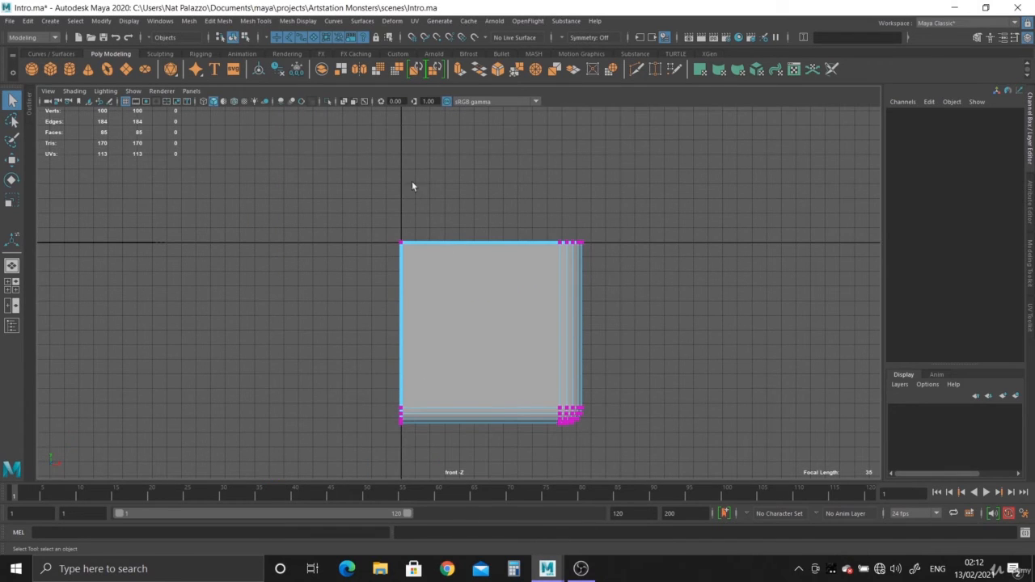
pyautogui.click(204, 101)
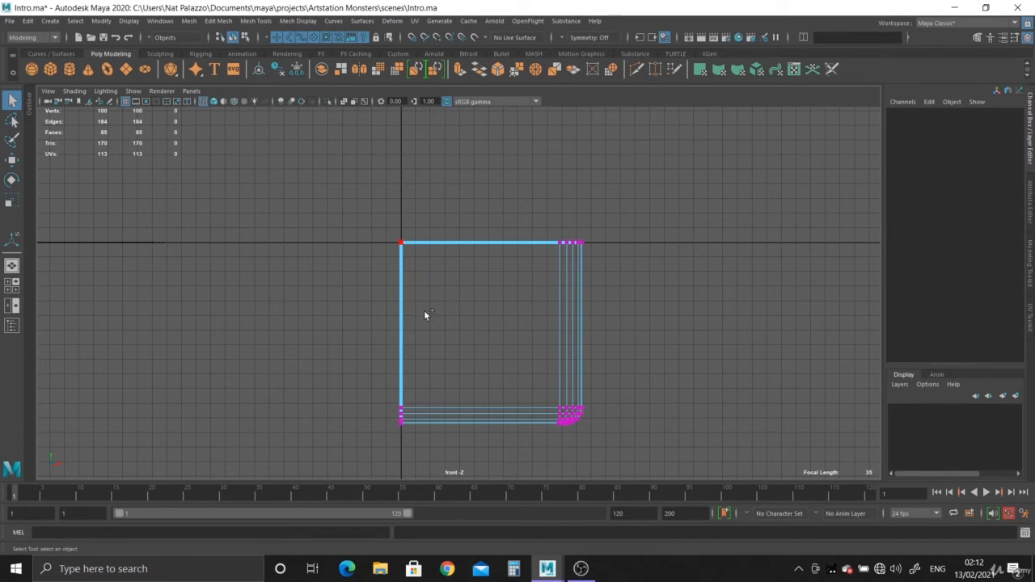
# Step: Examine the lower end of the open centre border against the vertical axis up close, selecting its lowest vertices
pyautogui.keyDown('alt'); pyautogui.moveTo(424, 310); pyautogui.dragTo(494, 280, button='middle'); pyautogui.keyUp('alt')
pyautogui.keyDown('alt'); pyautogui.moveTo(494, 280); pyautogui.dragTo(524, 404, button='right'); pyautogui.keyUp('alt')
pyautogui.keyDown('alt'); pyautogui.moveTo(524, 399); pyautogui.dragTo(524, 218, button='middle'); pyautogui.keyUp('alt')
pyautogui.keyDown('alt'); pyautogui.moveTo(524, 218); pyautogui.dragTo(731, 540, button='right'); pyautogui.keyUp('alt')
pyautogui.keyDown('alt'); pyautogui.moveTo(465, 186); pyautogui.dragTo(635, 359, button='right'); pyautogui.keyUp('alt')
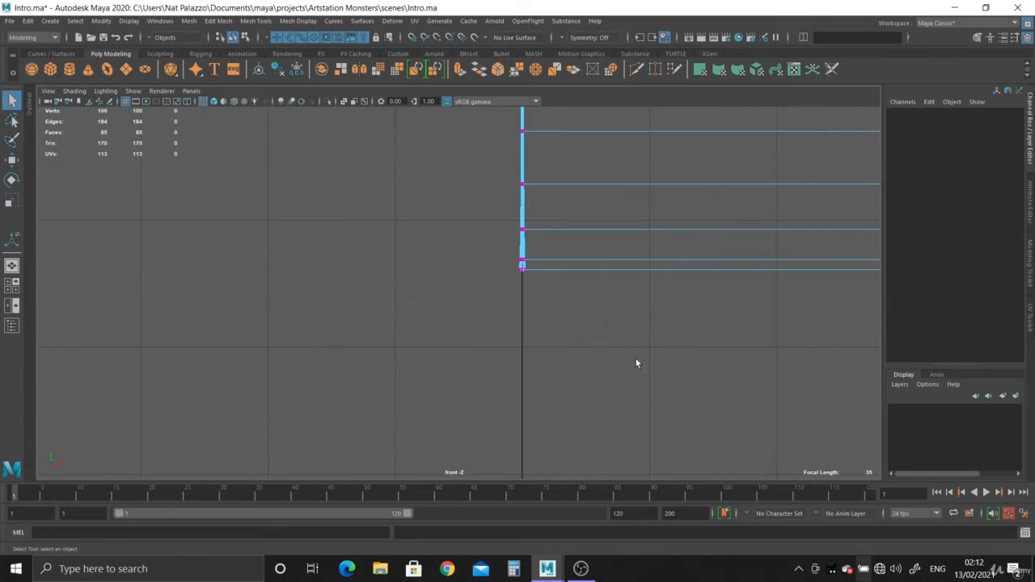
pyautogui.keyDown('alt'); pyautogui.moveTo(614, 328); pyautogui.dragTo(614, 372, button='middle'); pyautogui.keyUp('alt')
pyautogui.keyDown('alt'); pyautogui.moveTo(614, 372); pyautogui.dragTo(787, 509, button='right'); pyautogui.keyUp('alt')
pyautogui.keyDown('alt'); pyautogui.moveTo(672, 367); pyautogui.dragTo(566, 322, button='middle'); pyautogui.keyUp('alt')
pyautogui.keyDown('alt'); pyautogui.moveTo(566, 322); pyautogui.dragTo(841, 558, button='right'); pyautogui.keyUp('alt')
pyautogui.keyDown('alt'); pyautogui.moveTo(684, 429); pyautogui.dragTo(616, 428, button='middle'); pyautogui.keyUp('alt')
pyautogui.keyDown('alt'); pyautogui.moveTo(501, 352); pyautogui.dragTo(501, 409, button='middle'); pyautogui.keyUp('alt')
pyautogui.keyDown('alt'); pyautogui.moveTo(501, 409); pyautogui.dragTo(526, 391, button='right'); pyautogui.keyUp('alt')
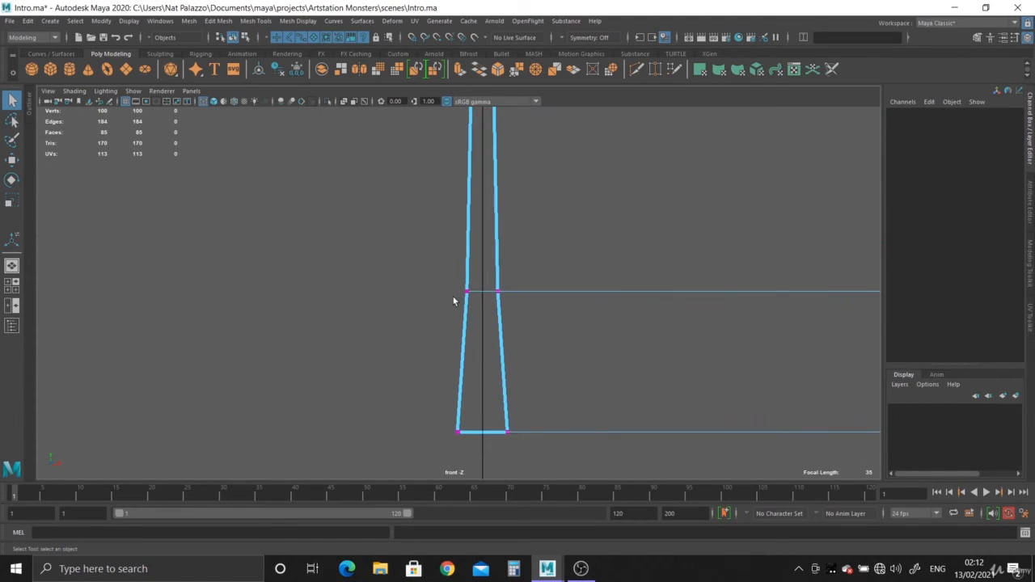
pyautogui.moveTo(527, 333); pyautogui.dragTo(531, 337)
pyautogui.moveTo(393, 383); pyautogui.dragTo(569, 463)
# Step: Compare the full length of the centre border with the vertical grid axis in the front view
pyautogui.scroll(-12, 570, 449)
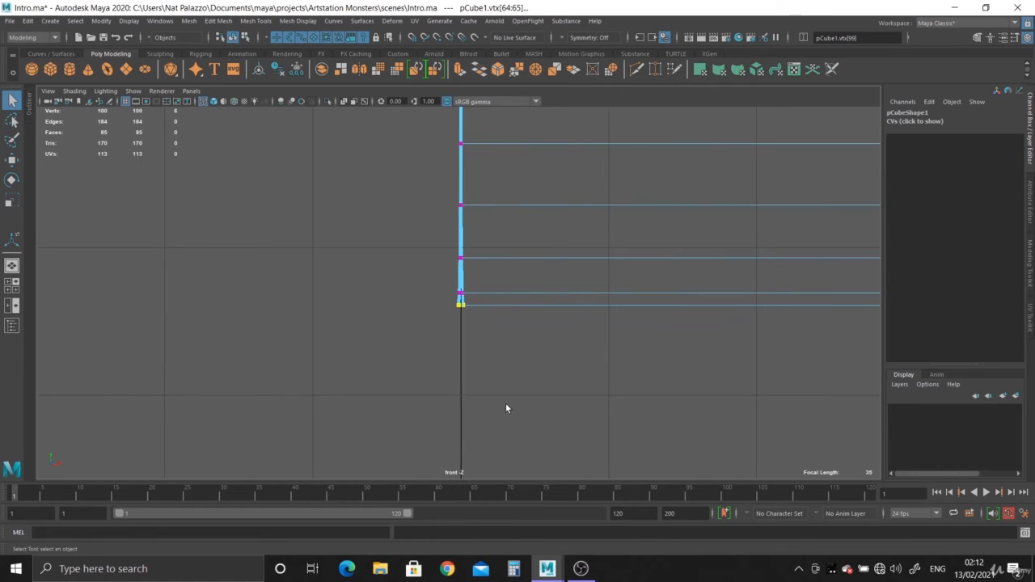
pyautogui.scroll(3, 506, 396)
pyautogui.scroll(-8, 457, 387)
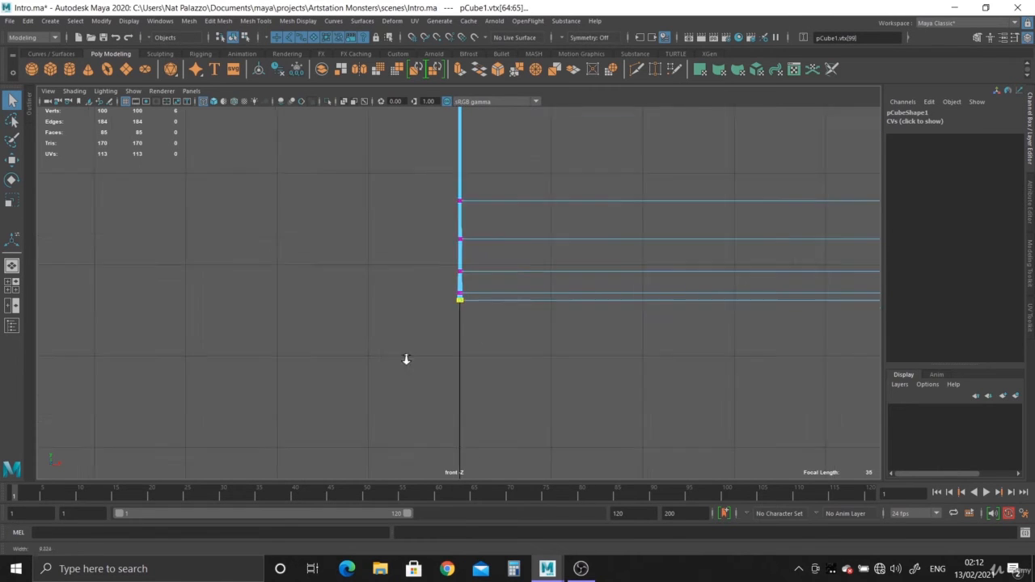
pyautogui.keyDown('alt'); pyautogui.moveTo(502, 185); pyautogui.dragTo(502, 284, button='middle'); pyautogui.keyUp('alt')
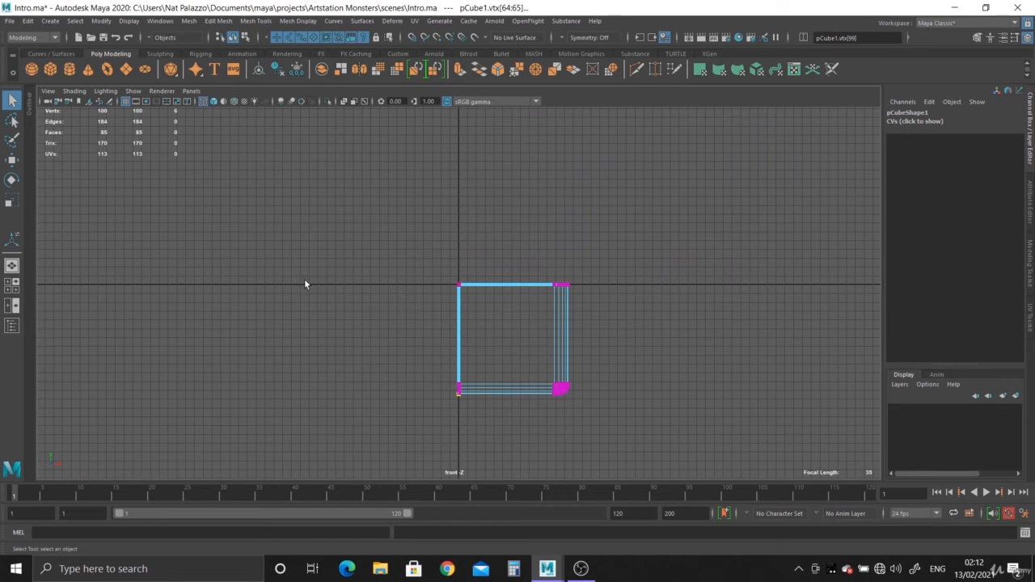
pyautogui.keyDown('alt'); pyautogui.keyDown('shift'); pyautogui.moveTo(369, 307); pyautogui.dragTo(369, 244, button='middle'); pyautogui.keyUp('shift'); pyautogui.keyUp('alt')
pyautogui.keyDown('alt'); pyautogui.moveTo(370, 244); pyautogui.dragTo(475, 349, button='right'); pyautogui.keyUp('alt')
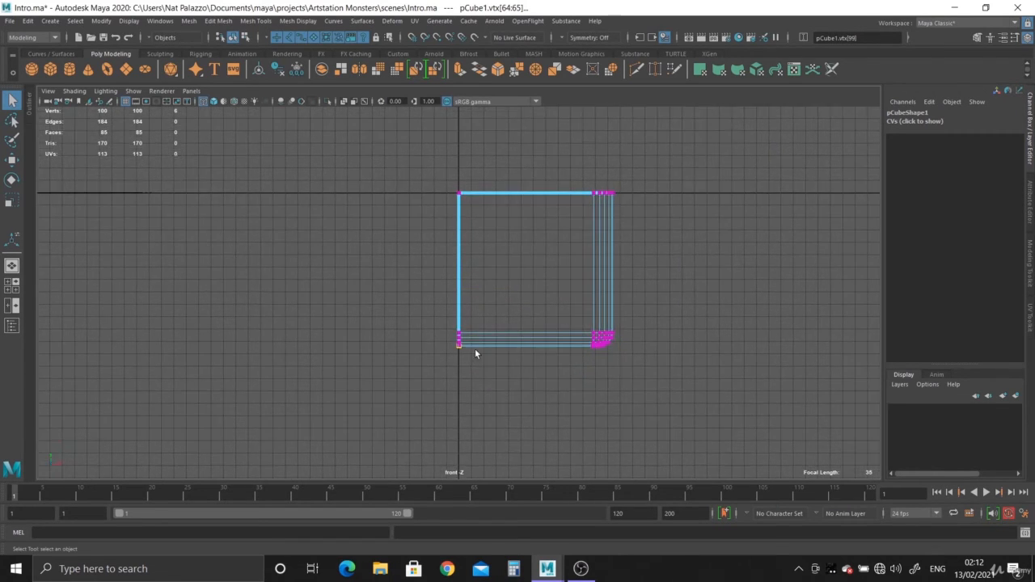
pyautogui.keyDown('alt'); pyautogui.keyDown('shift'); pyautogui.moveTo(474, 348); pyautogui.dragTo(475, 405, button='middle'); pyautogui.keyUp('shift'); pyautogui.keyUp('alt')
pyautogui.keyDown('alt'); pyautogui.moveTo(475, 406); pyautogui.dragTo(575, 452, button='right'); pyautogui.keyUp('alt')
pyautogui.keyDown('alt'); pyautogui.keyDown('shift'); pyautogui.moveTo(406, 108); pyautogui.dragTo(406, 203, button='middle'); pyautogui.keyUp('shift'); pyautogui.keyUp('alt')
pyautogui.keyDown('alt'); pyautogui.moveTo(406, 203); pyautogui.dragTo(568, 446, button='right'); pyautogui.keyUp('alt')
pyautogui.keyDown('alt'); pyautogui.keyDown('shift'); pyautogui.moveTo(567, 446); pyautogui.dragTo(568, 311, button='middle'); pyautogui.keyUp('shift'); pyautogui.keyUp('alt')
pyautogui.keyDown('alt'); pyautogui.moveTo(568, 311); pyautogui.dragTo(651, 509, button='right'); pyautogui.keyUp('alt')
pyautogui.keyDown('alt'); pyautogui.moveTo(539, 457); pyautogui.dragTo(400, 444, button='right'); pyautogui.keyUp('alt')
pyautogui.keyDown('alt'); pyautogui.keyDown('shift'); pyautogui.moveTo(399, 445); pyautogui.dragTo(421, 408, button='middle'); pyautogui.keyUp('shift'); pyautogui.keyUp('alt')
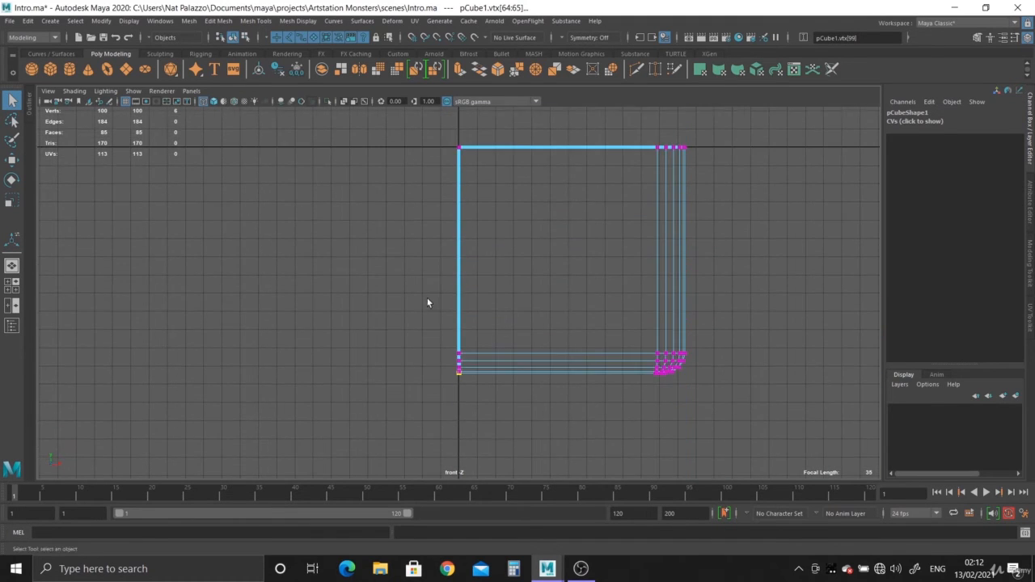
pyautogui.keyDown('alt'); pyautogui.moveTo(427, 301); pyautogui.dragTo(328, 226, button='right'); pyautogui.keyUp('alt')
pyautogui.keyDown('alt'); pyautogui.keyDown('shift'); pyautogui.moveTo(328, 227); pyautogui.dragTo(379, 317, button='middle'); pyautogui.keyUp('shift'); pyautogui.keyUp('alt')
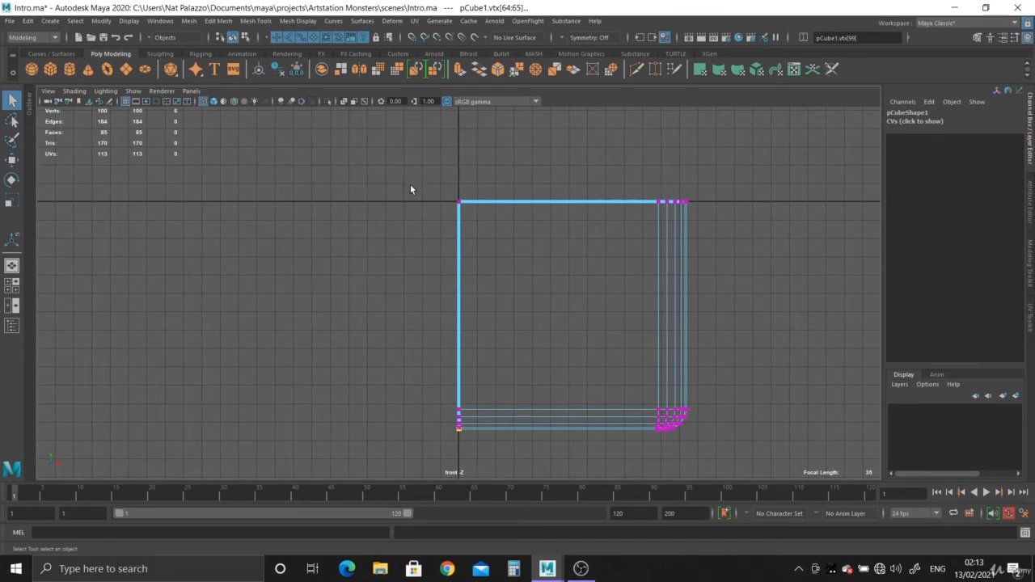
# Step: Select all vertices along the open centre border and move them in world X about 3 units past the vertical axis to the negative side
pyautogui.moveTo(368, 155); pyautogui.dragTo(481, 480)
pyautogui.press('w')
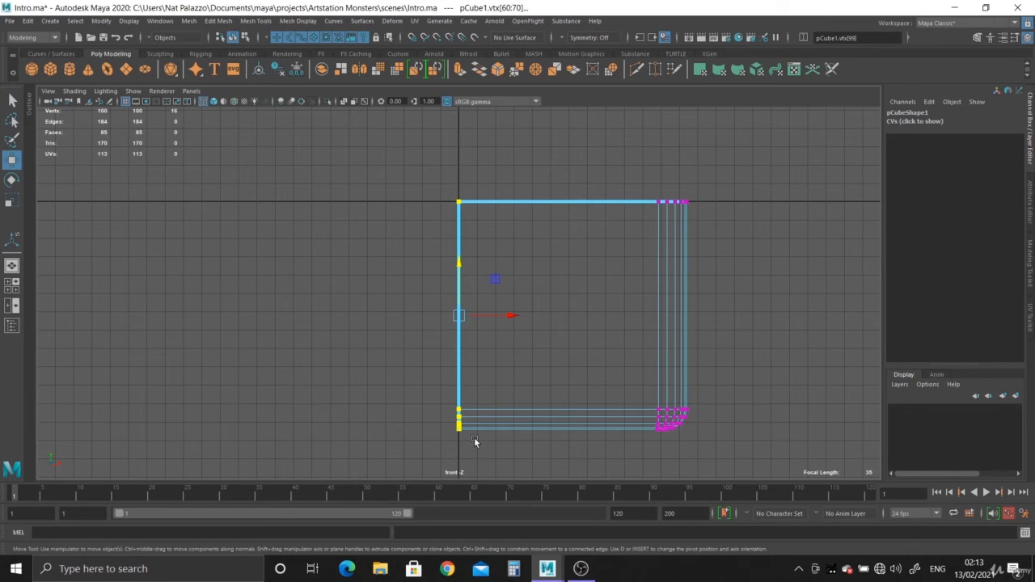
pyautogui.click(458, 317)
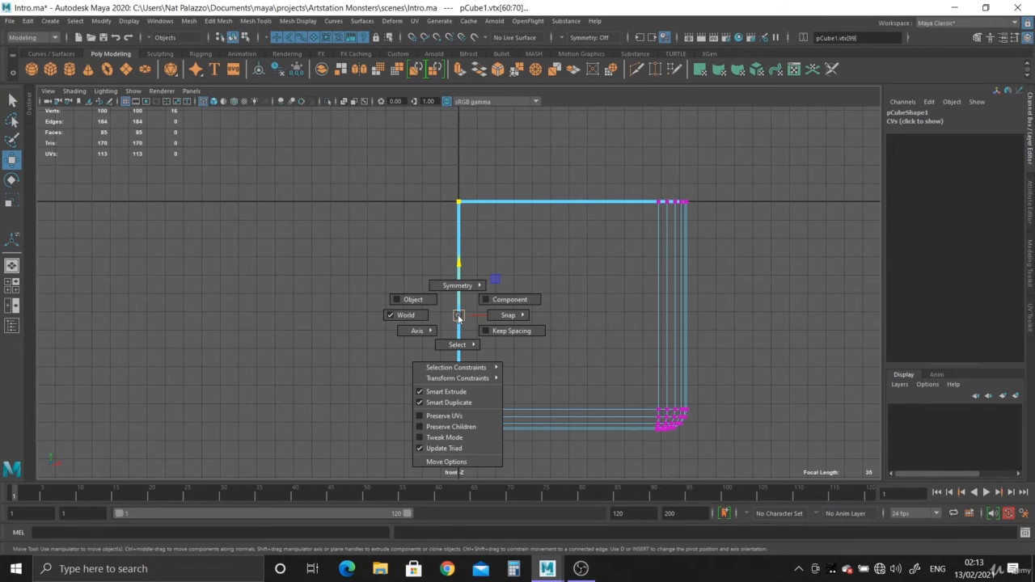
pyautogui.click(388, 314)
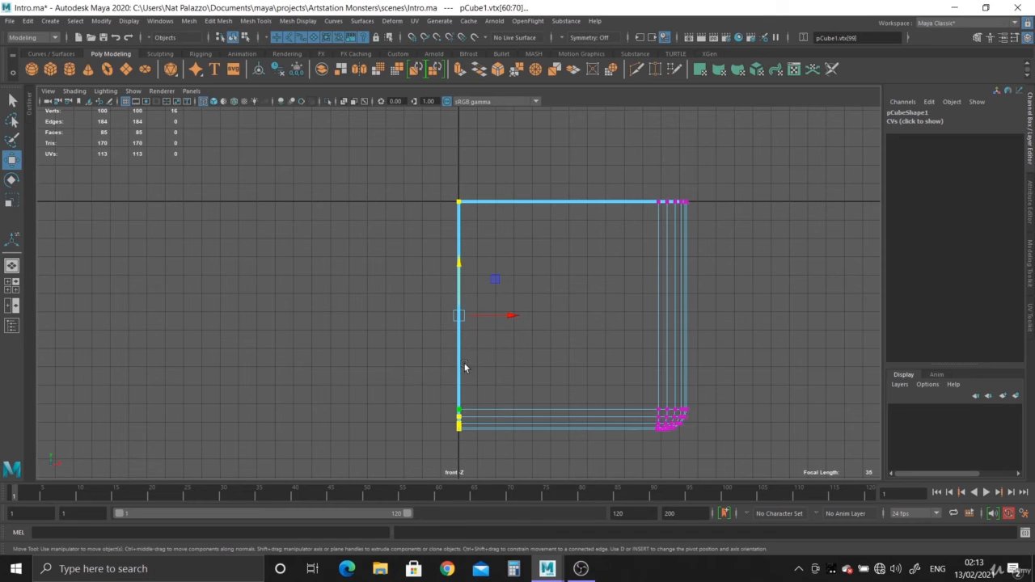
pyautogui.keyDown('alt'); pyautogui.moveTo(464, 366); pyautogui.dragTo(469, 296, button='middle'); pyautogui.keyUp('alt')
pyautogui.scroll(1, 485, 275)
pyautogui.moveTo(509, 240); pyautogui.dragTo(450, 301)
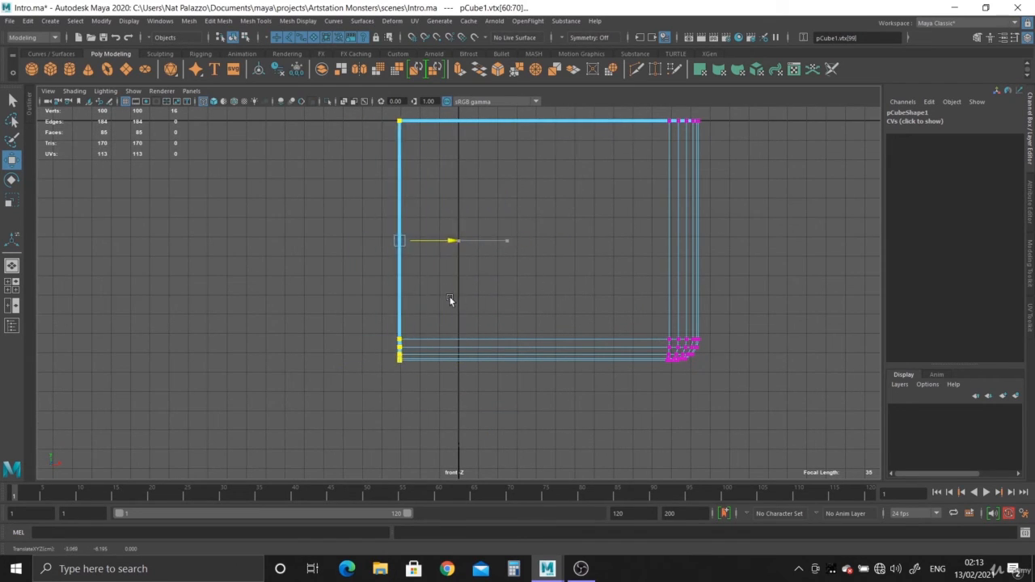
pyautogui.keyDown('alt'); pyautogui.moveTo(464, 336); pyautogui.dragTo(502, 351, button='right'); pyautogui.keyUp('alt')
pyautogui.keyDown('alt'); pyautogui.moveTo(502, 351); pyautogui.dragTo(503, 406, button='middle'); pyautogui.keyUp('alt')
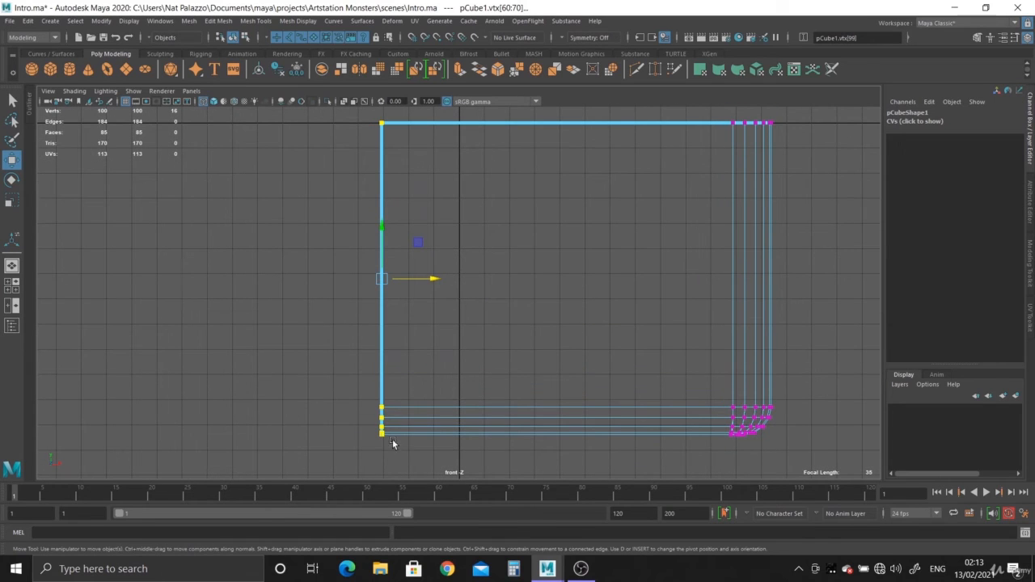
pyautogui.scroll(1, 422, 410)
pyautogui.keyDown('alt'); pyautogui.moveTo(434, 400); pyautogui.dragTo(435, 308, button='middle'); pyautogui.keyUp('alt')
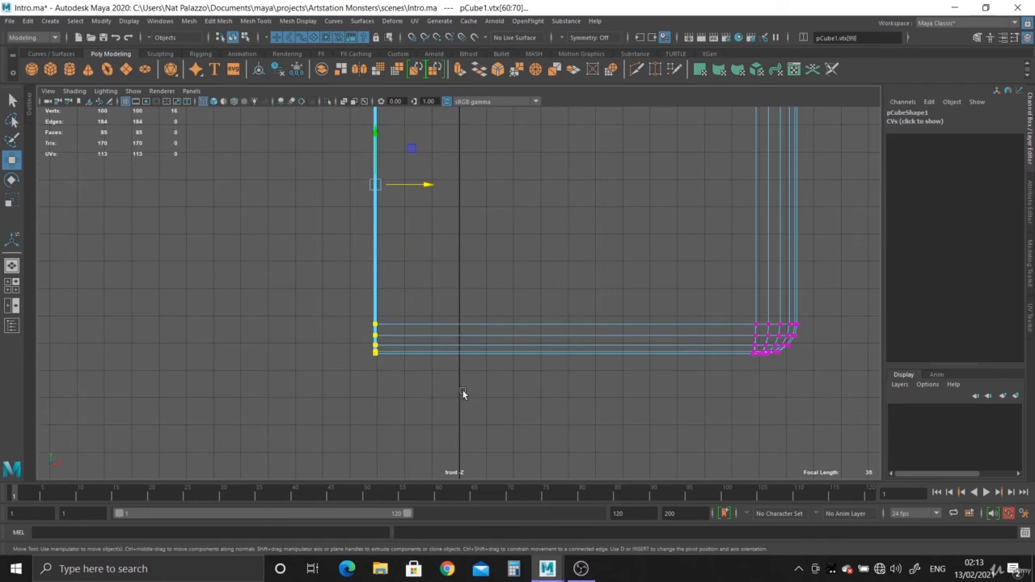
# Step: Snap the selected centre border vertices along X onto the vertical grid axis and check their alignment at the lower end
pyautogui.keyDown('alt'); pyautogui.moveTo(464, 253); pyautogui.dragTo(504, 369, button='right'); pyautogui.keyUp('alt')
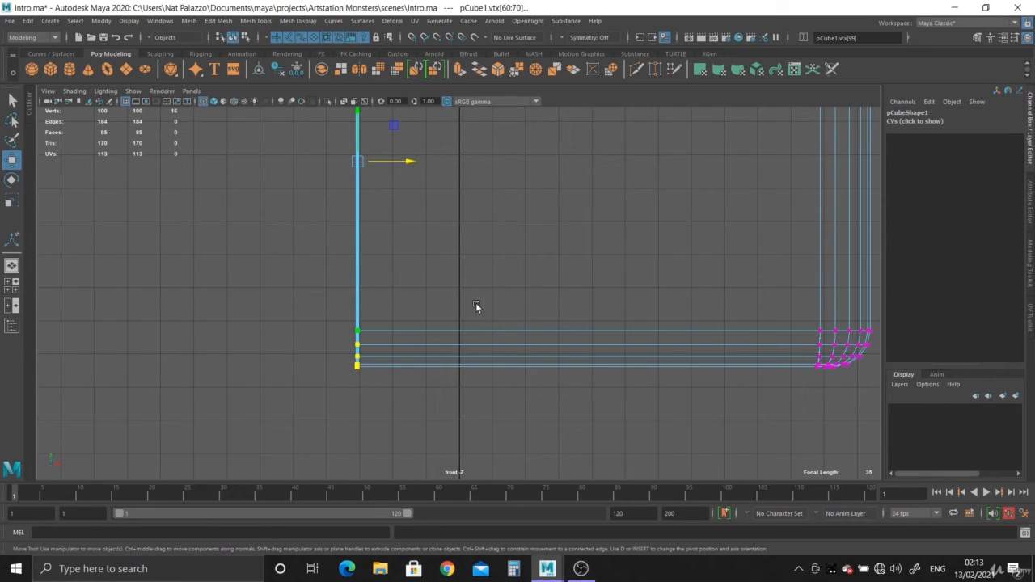
pyautogui.press('x')
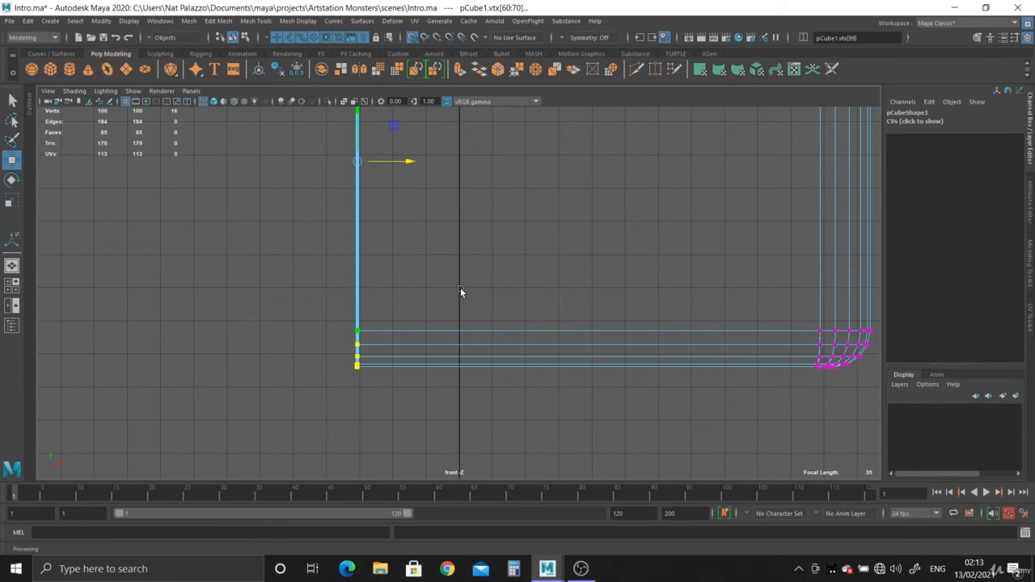
pyautogui.moveTo(460, 291); pyautogui.dragTo(459, 289, button='middle')
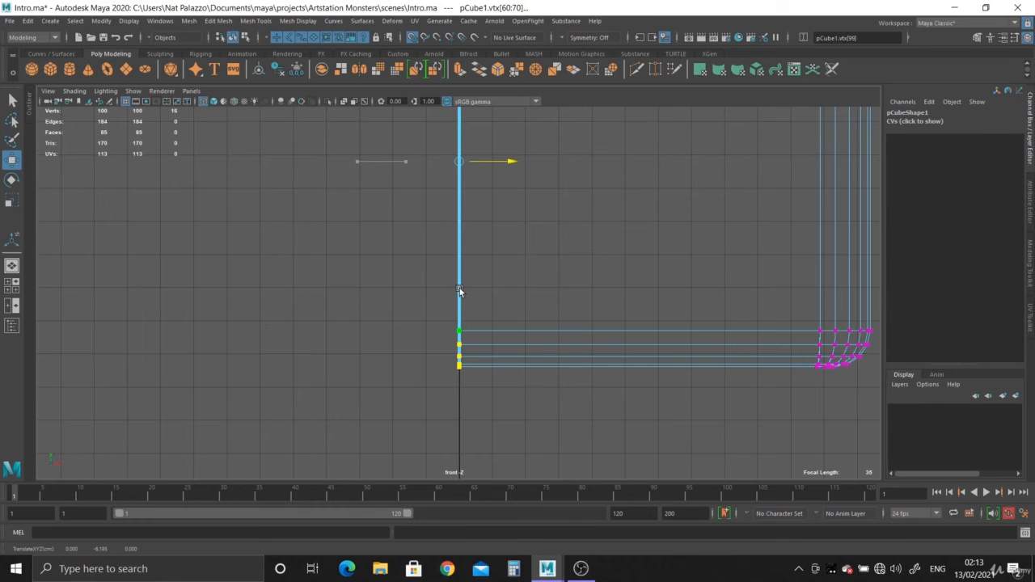
pyautogui.keyDown('alt'); pyautogui.moveTo(457, 370); pyautogui.dragTo(496, 402, button='right'); pyautogui.keyUp('alt')
pyautogui.keyDown('alt'); pyautogui.moveTo(496, 402); pyautogui.dragTo(497, 289, button='middle'); pyautogui.keyUp('alt')
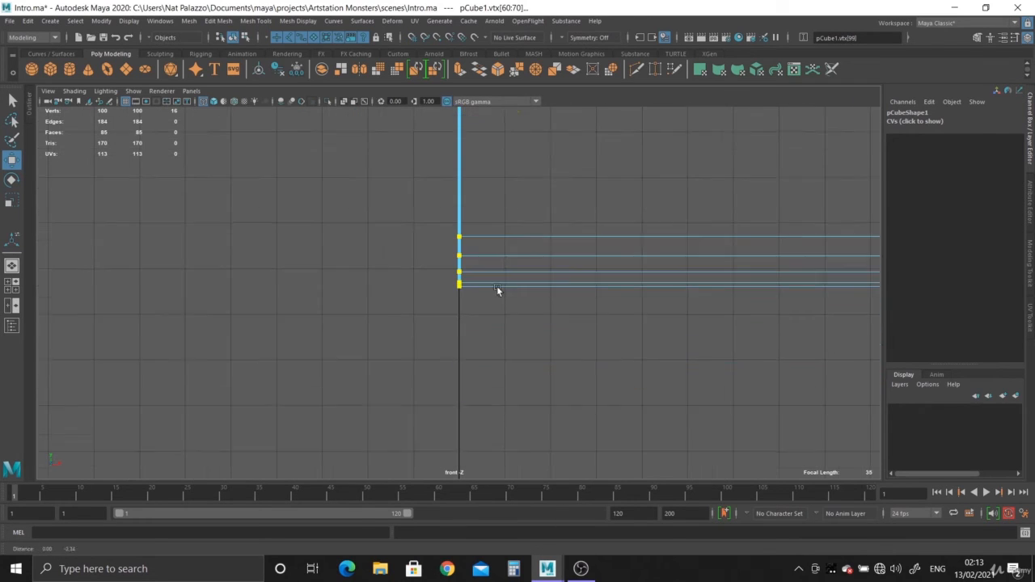
pyautogui.keyDown('alt'); pyautogui.moveTo(496, 290); pyautogui.dragTo(748, 531, button='right'); pyautogui.keyUp('alt')
pyautogui.keyDown('alt'); pyautogui.moveTo(501, 372); pyautogui.dragTo(501, 443, button='middle'); pyautogui.keyUp('alt')
pyautogui.keyDown('alt'); pyautogui.moveTo(501, 443); pyautogui.dragTo(607, 510, button='right'); pyautogui.keyUp('alt')
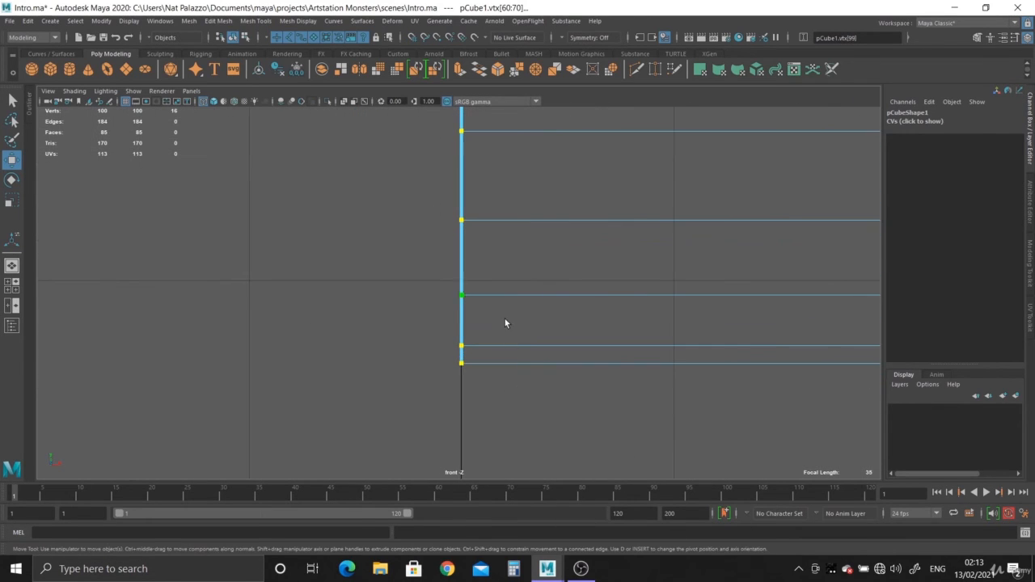
# Step: Return to the perspective view in object mode and mirror the quarter cube across world X in the negative direction, merging the border at 0.001
pyautogui.press('space')
pyautogui.press('space')
pyautogui.moveTo(599, 181); pyautogui.dragTo(639, 147, button='right')
pyautogui.keyDown('alt'); pyautogui.moveTo(639, 148); pyautogui.dragTo(566, 268, button='right'); pyautogui.keyUp('alt')
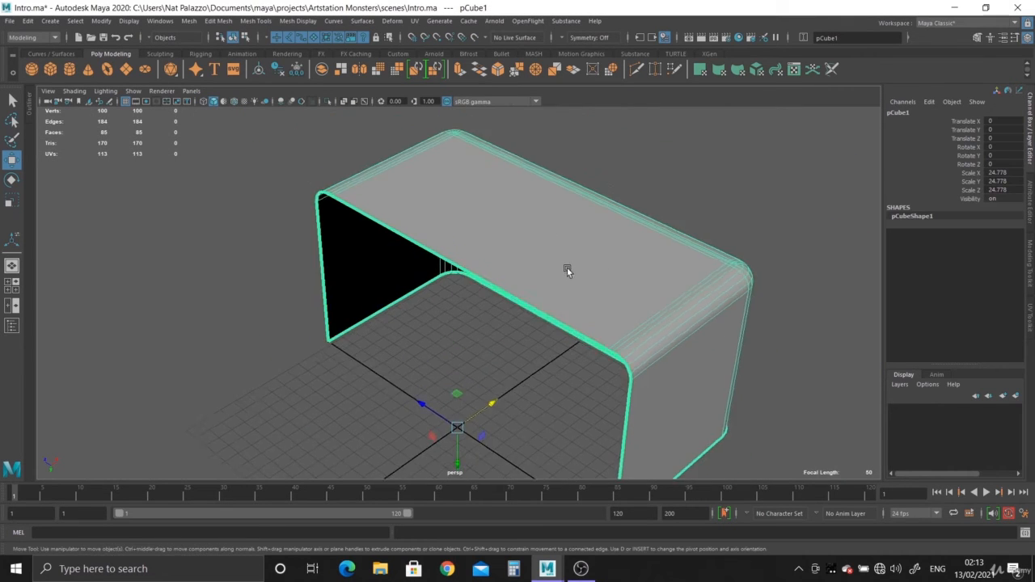
pyautogui.keyDown('alt'); pyautogui.moveTo(567, 267); pyautogui.dragTo(517, 252); pyautogui.keyUp('alt')
pyautogui.keyDown('alt'); pyautogui.moveTo(518, 252); pyautogui.dragTo(463, 301, button='right'); pyautogui.keyUp('alt')
pyautogui.keyDown('alt'); pyautogui.moveTo(463, 301); pyautogui.dragTo(506, 198); pyautogui.keyUp('alt')
pyautogui.click(187, 21)
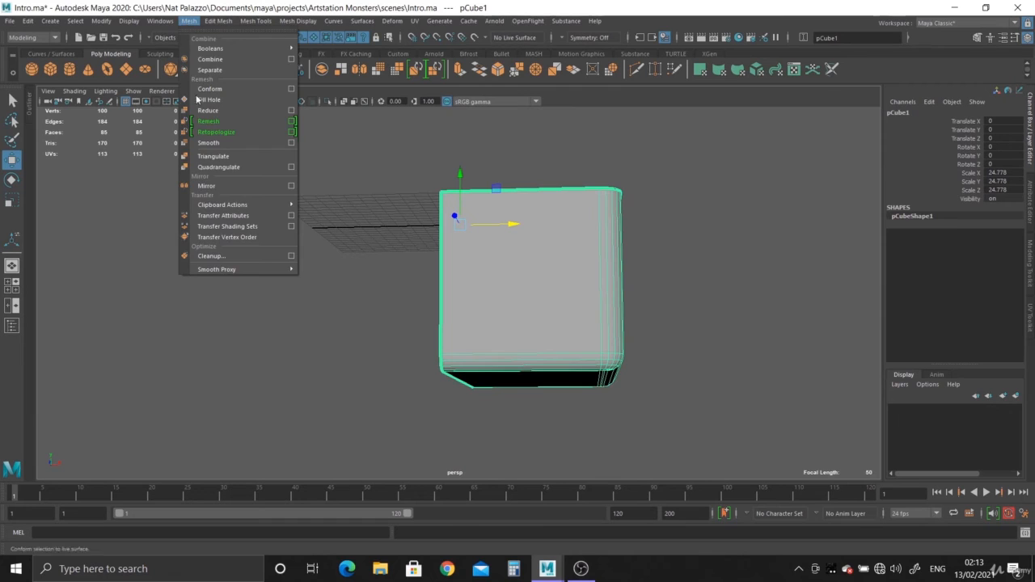
pyautogui.click(218, 187)
pyautogui.click(426, 334)
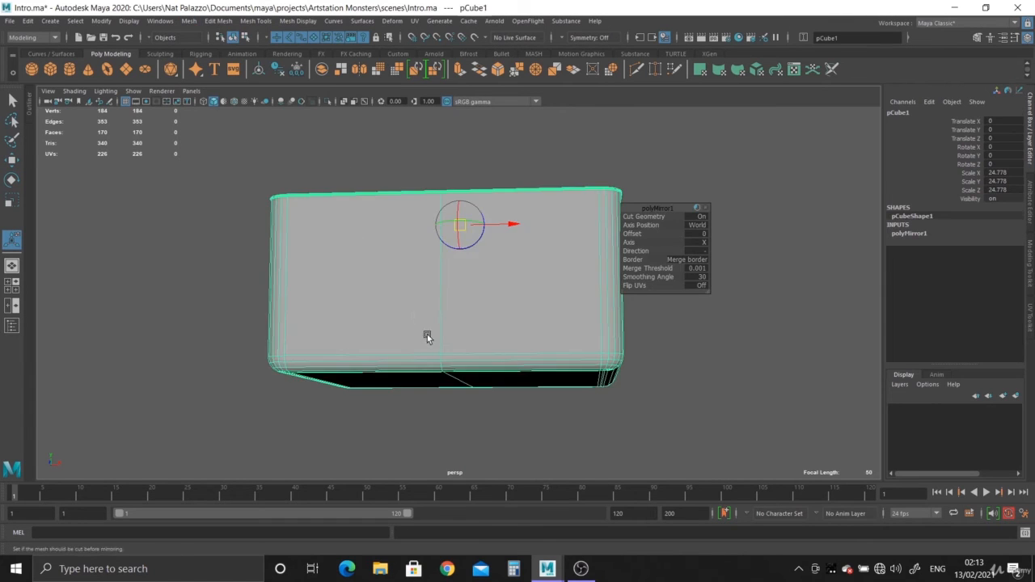
# Step: Check the mirrored centre seam for merged vertices by test-moving one seam vertex and undoing the move
pyautogui.keyDown('alt'); pyautogui.moveTo(426, 335); pyautogui.dragTo(457, 204); pyautogui.keyUp('alt')
pyautogui.moveTo(458, 203); pyautogui.dragTo(405, 203, button='right')
pyautogui.keyDown('alt'); pyautogui.moveTo(401, 320); pyautogui.dragTo(413, 216); pyautogui.keyUp('alt')
pyautogui.scroll(10, 413, 217)
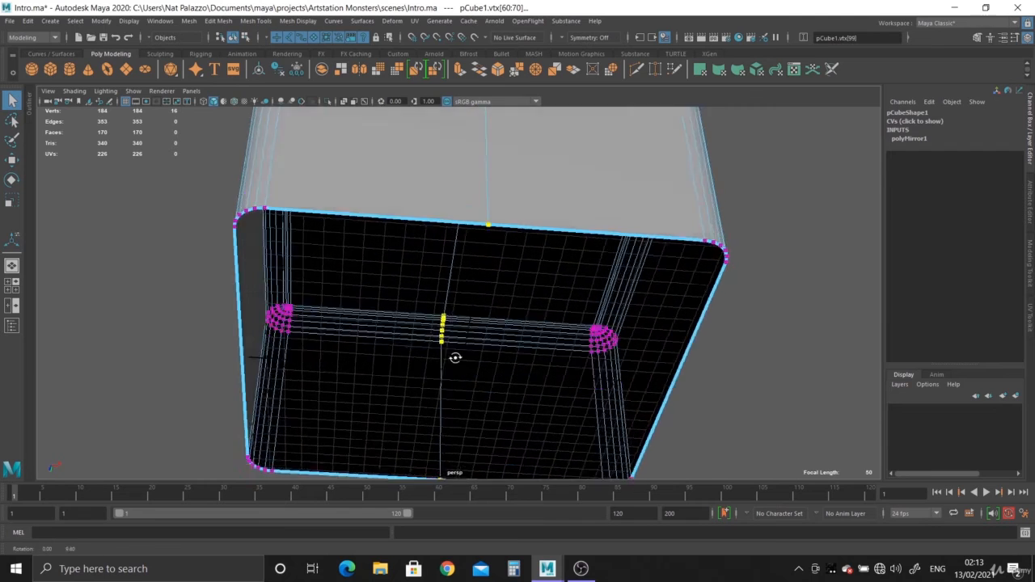
pyautogui.keyDown('alt'); pyautogui.moveTo(561, 373); pyautogui.dragTo(586, 184); pyautogui.keyUp('alt')
pyautogui.press('w')
pyautogui.hotkey('ctrl', 'z')
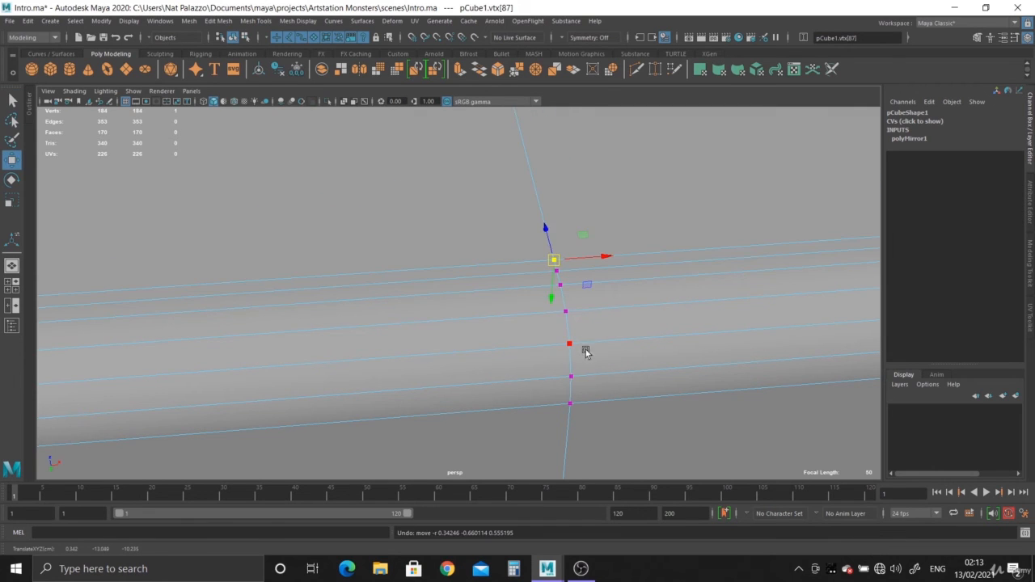
pyautogui.keyDown('alt'); pyautogui.moveTo(599, 377); pyautogui.dragTo(321, 152, button='right'); pyautogui.keyUp('alt')
pyautogui.keyDown('alt'); pyautogui.moveTo(321, 152); pyautogui.dragTo(386, 321); pyautogui.keyUp('alt')
# Step: Select the half cube in object mode and set the Mirror options to world Y, positive direction, with border vertices merged at 0.001
pyautogui.moveTo(378, 247); pyautogui.dragTo(443, 212, button='right')
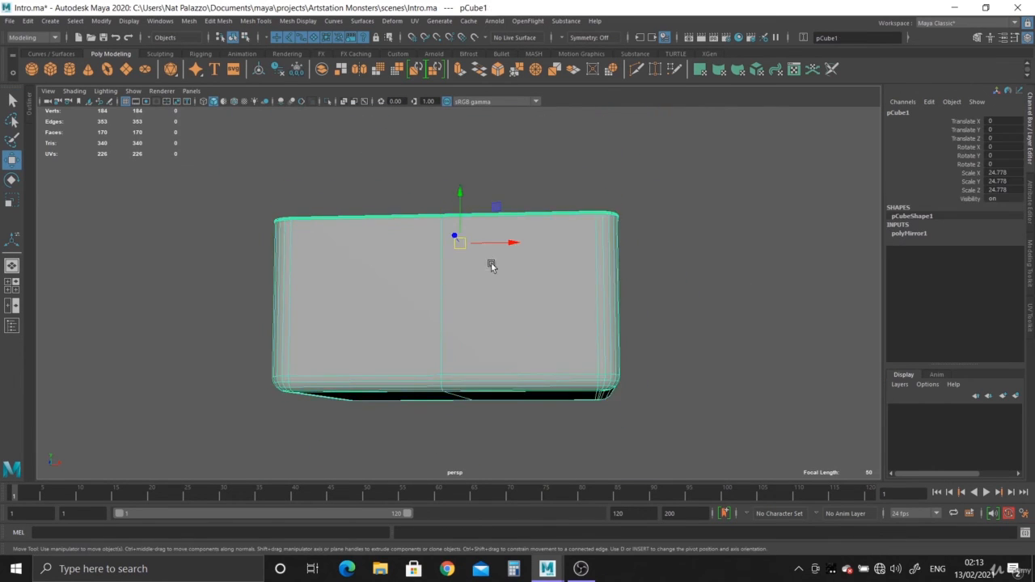
pyautogui.keyDown('alt'); pyautogui.moveTo(490, 264); pyautogui.dragTo(447, 308); pyautogui.keyUp('alt')
pyautogui.keyDown('alt'); pyautogui.moveTo(447, 309); pyautogui.dragTo(466, 249, button='right'); pyautogui.keyUp('alt')
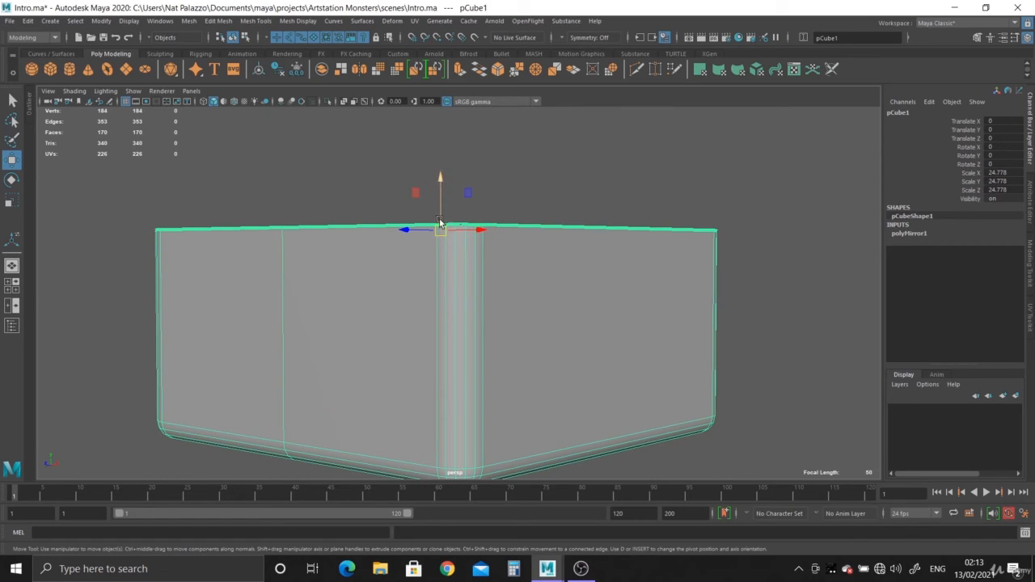
pyautogui.click(189, 22)
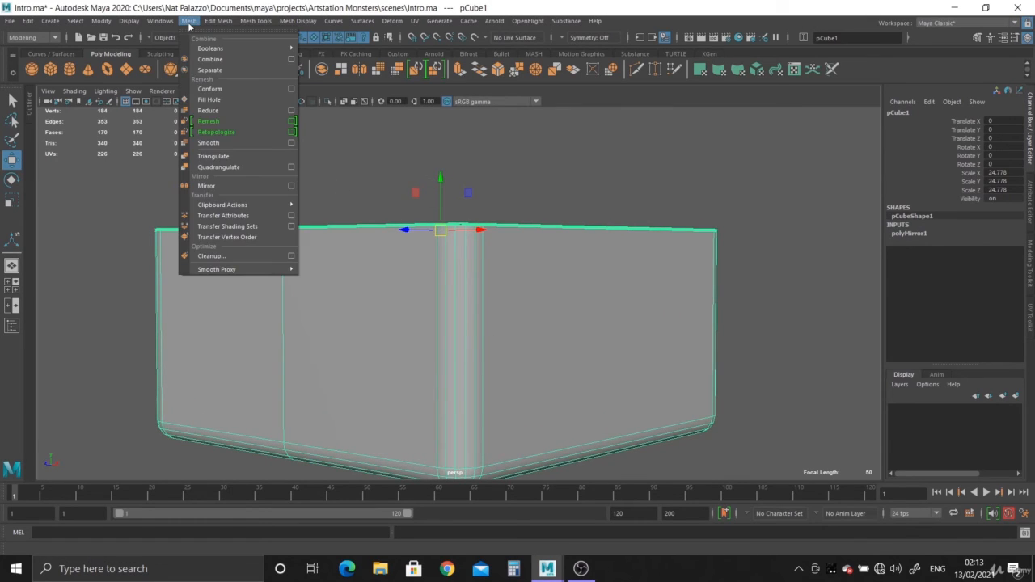
pyautogui.click(330, 282)
pyautogui.scroll(-3, 334, 286)
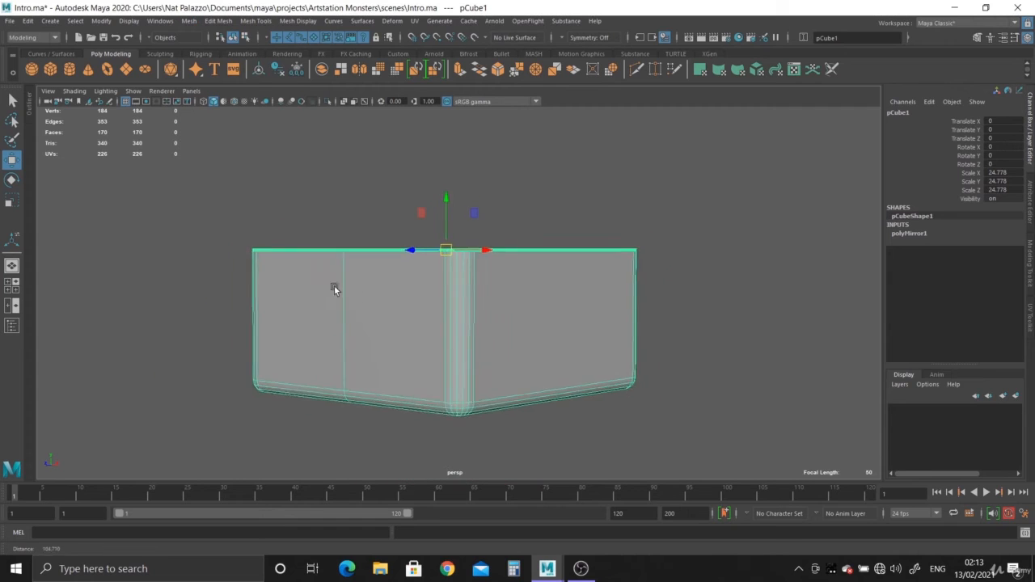
pyautogui.keyDown('alt'); pyautogui.moveTo(334, 285); pyautogui.dragTo(396, 268); pyautogui.keyUp('alt')
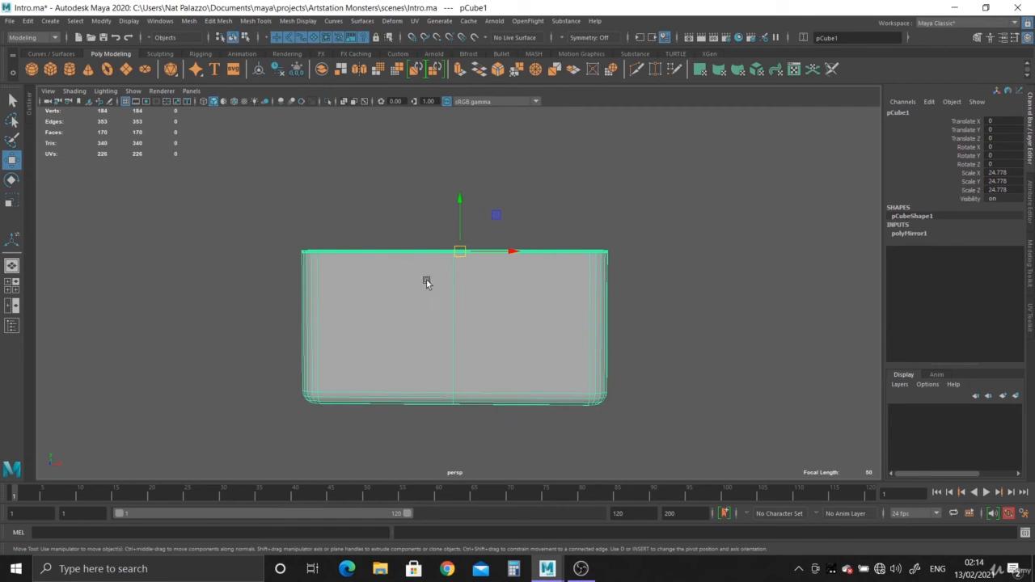
pyautogui.keyDown('alt'); pyautogui.moveTo(434, 229); pyautogui.dragTo(481, 291); pyautogui.keyUp('alt')
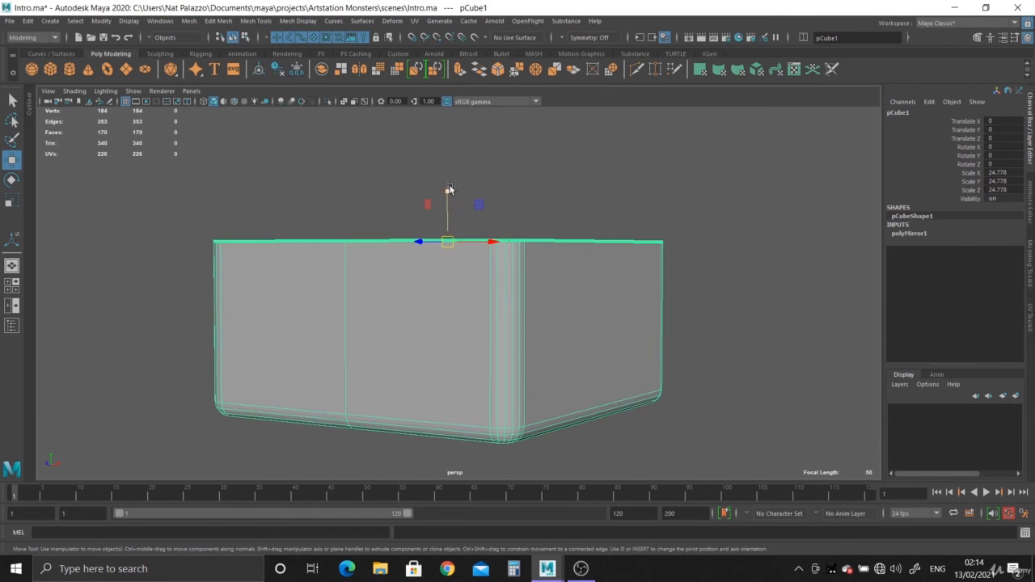
pyautogui.click(191, 21)
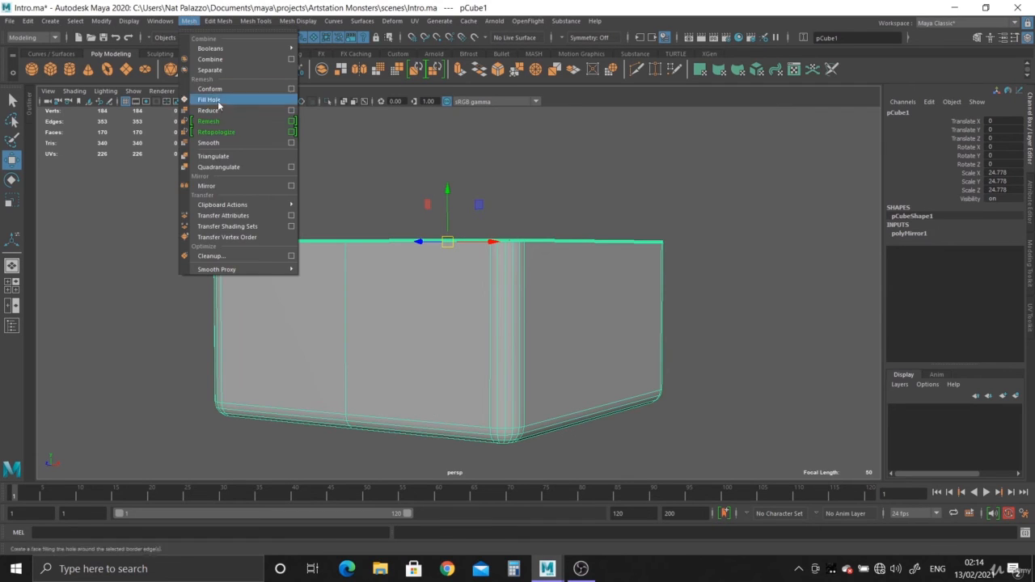
pyautogui.click(291, 186)
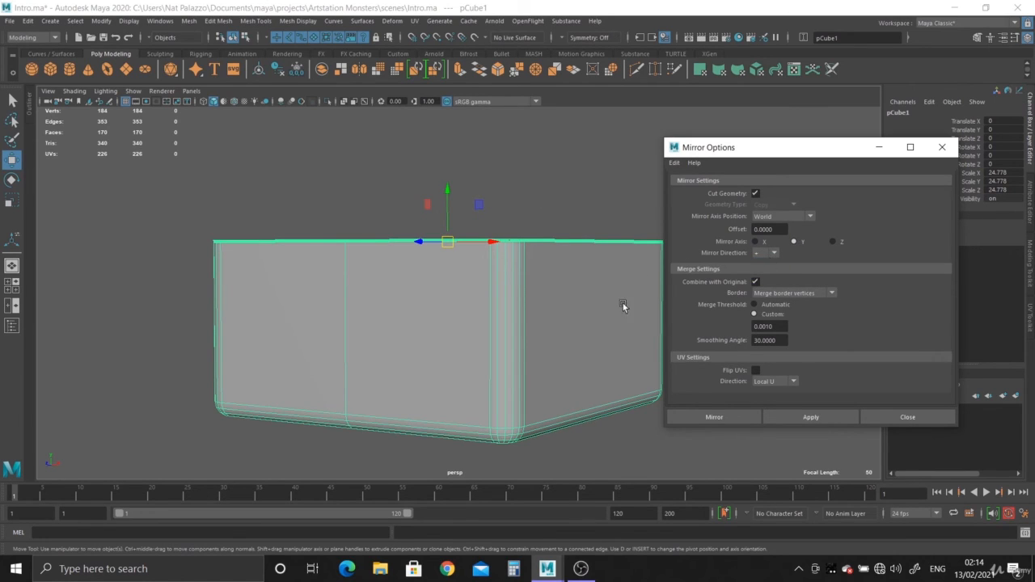
# Step: Compare the half cube with the horizontal axis in the front view and apply the Y mirror to complete the cube
pyautogui.keyDown('alt'); pyautogui.moveTo(623, 303); pyautogui.dragTo(518, 307); pyautogui.keyUp('alt')
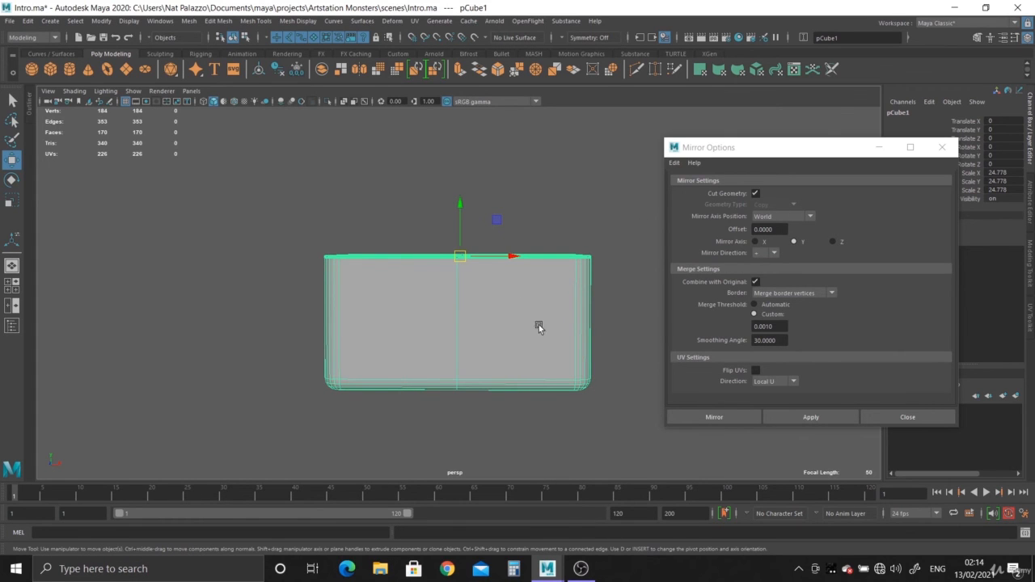
pyautogui.press('space')
pyautogui.press('space')
pyautogui.scroll(-3, 253, 172)
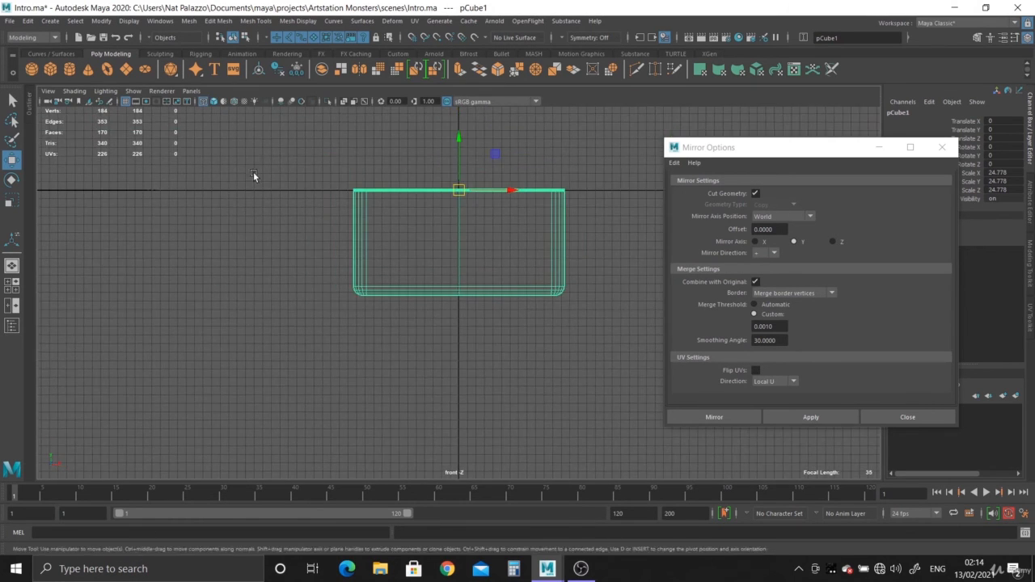
pyautogui.scroll(4, 461, 364)
pyautogui.keyDown('alt'); pyautogui.moveTo(460, 230); pyautogui.dragTo(288, 284, button='middle'); pyautogui.keyUp('alt')
pyautogui.scroll(-2, 212, 239)
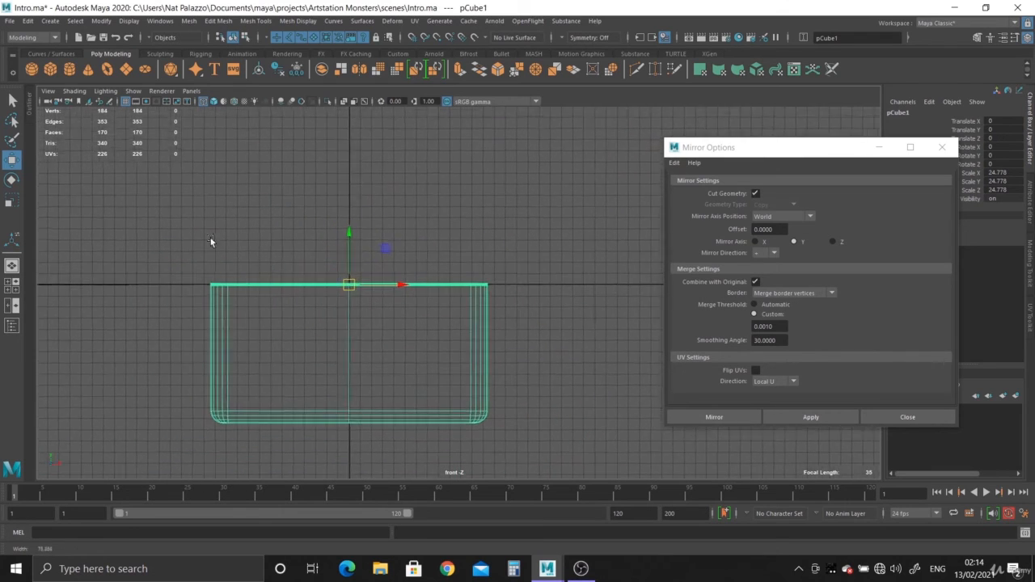
pyautogui.keyDown('alt'); pyautogui.moveTo(210, 237); pyautogui.dragTo(194, 242, button='right'); pyautogui.keyUp('alt')
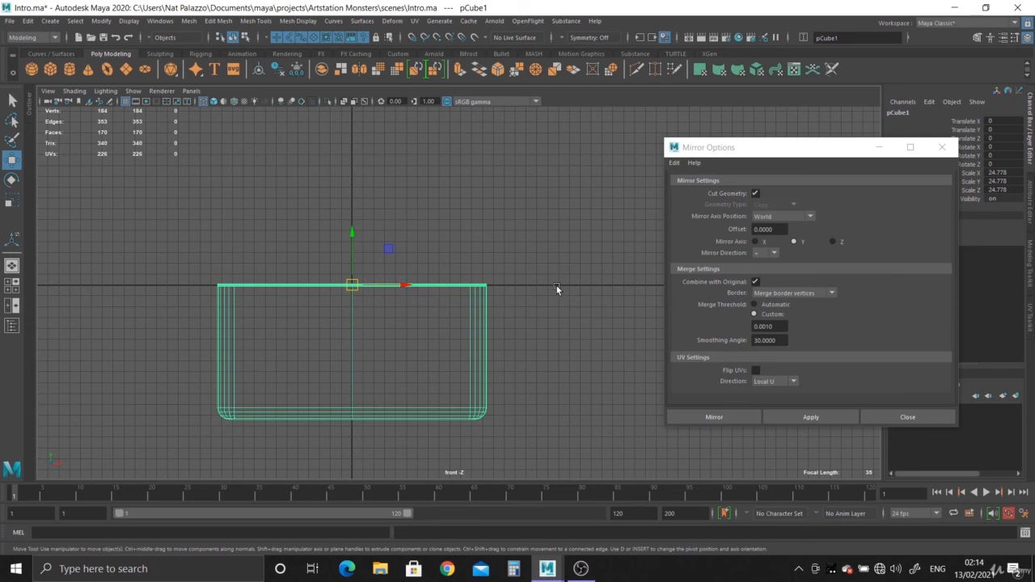
pyautogui.click(728, 416)
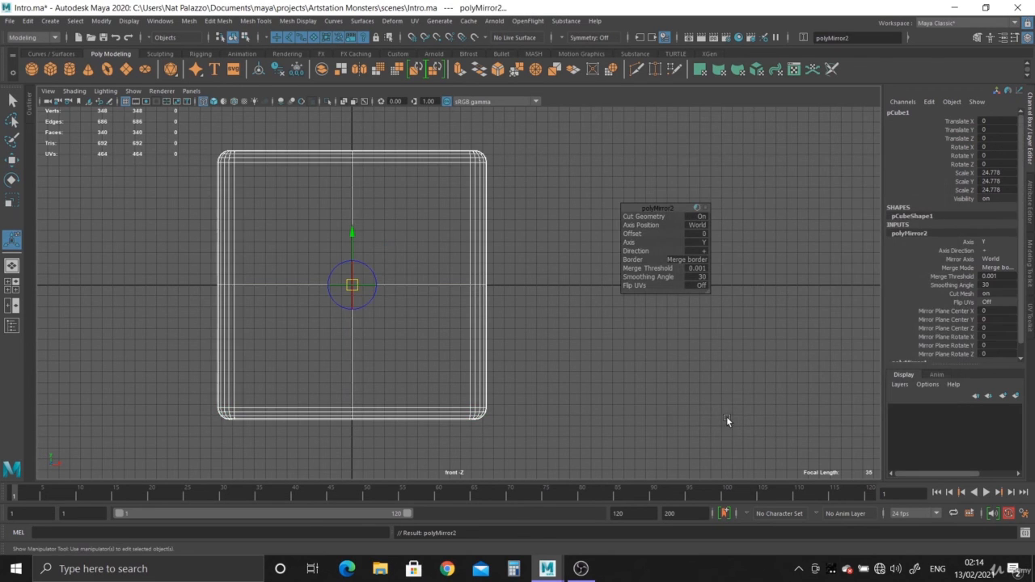
# Step: Return to the perspective view in object mode and examine the edge flow around the full cube's beveled corner
pyautogui.press('space')
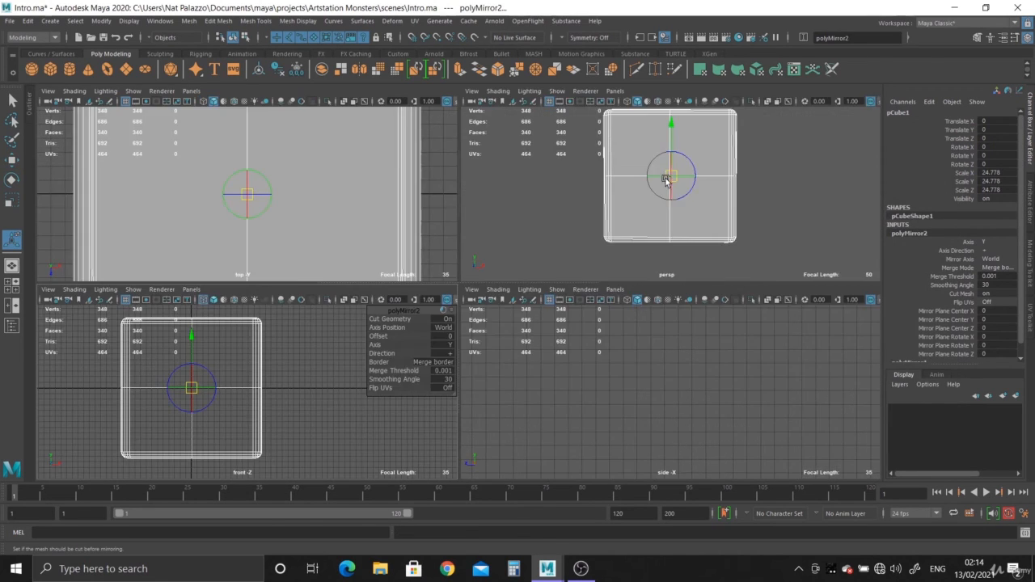
pyautogui.press('space')
pyautogui.moveTo(549, 167); pyautogui.dragTo(600, 152, button='right')
pyautogui.keyDown('alt'); pyautogui.moveTo(636, 249); pyautogui.dragTo(529, 259); pyautogui.keyUp('alt')
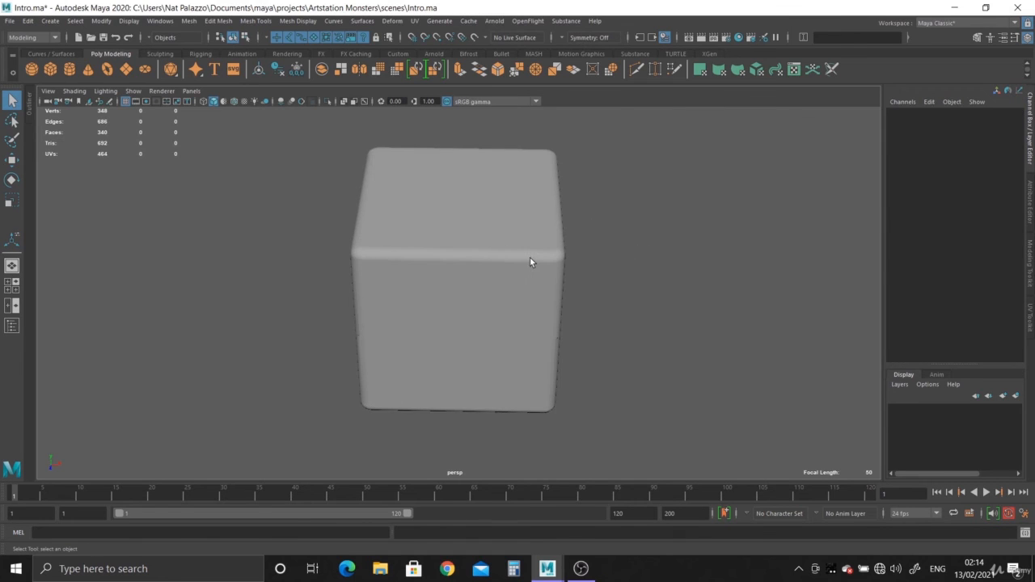
pyautogui.click(529, 258)
pyautogui.keyDown('alt'); pyautogui.moveTo(596, 284); pyautogui.dragTo(550, 250); pyautogui.keyUp('alt')
pyautogui.scroll(10, 637, 322)
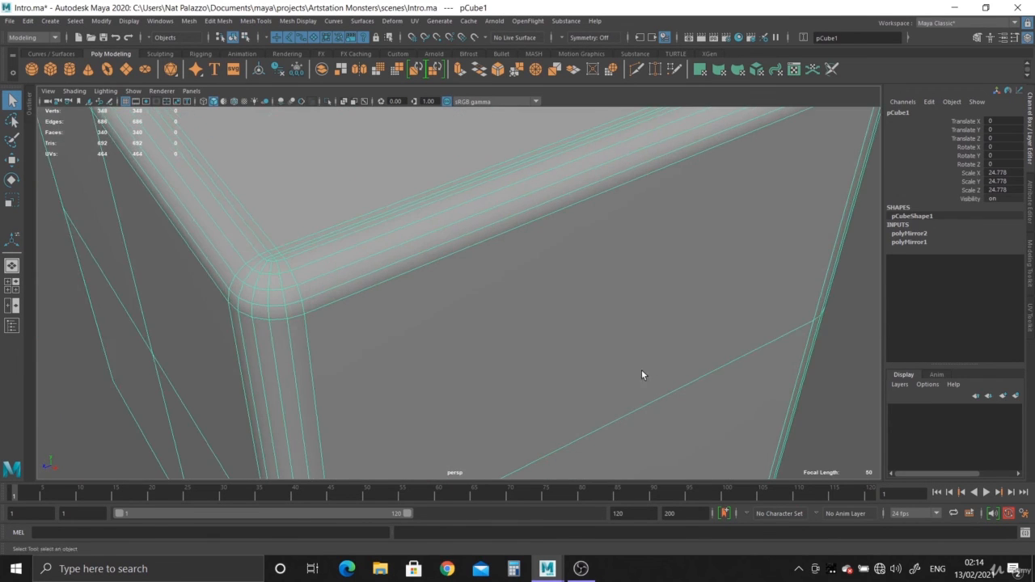
pyautogui.scroll(-1, 642, 370)
pyautogui.keyDown('alt'); pyautogui.moveTo(531, 298); pyautogui.dragTo(537, 363, button='middle'); pyautogui.keyUp('alt')
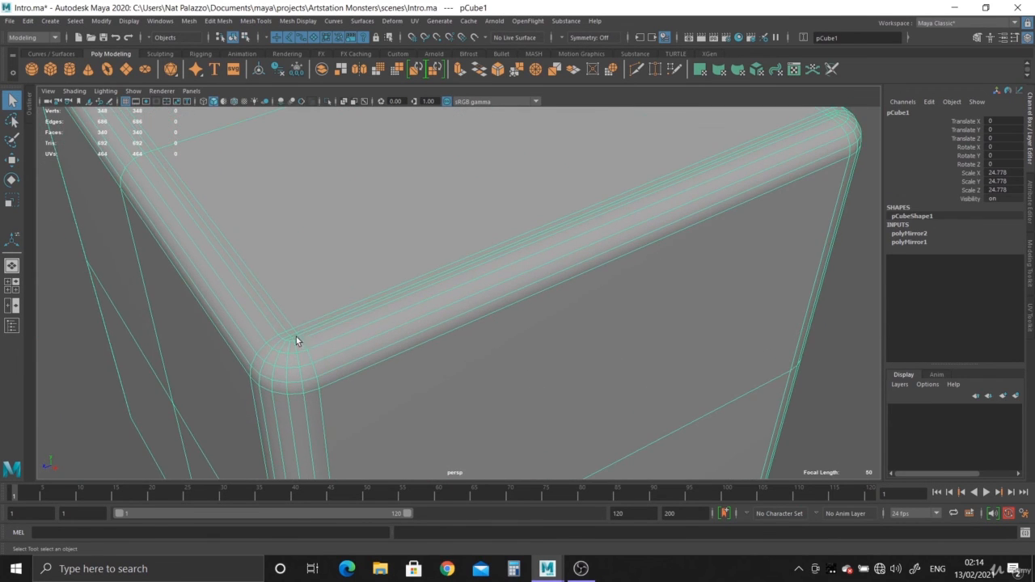
pyautogui.scroll(-2, 307, 333)
pyautogui.scroll(-3, 492, 257)
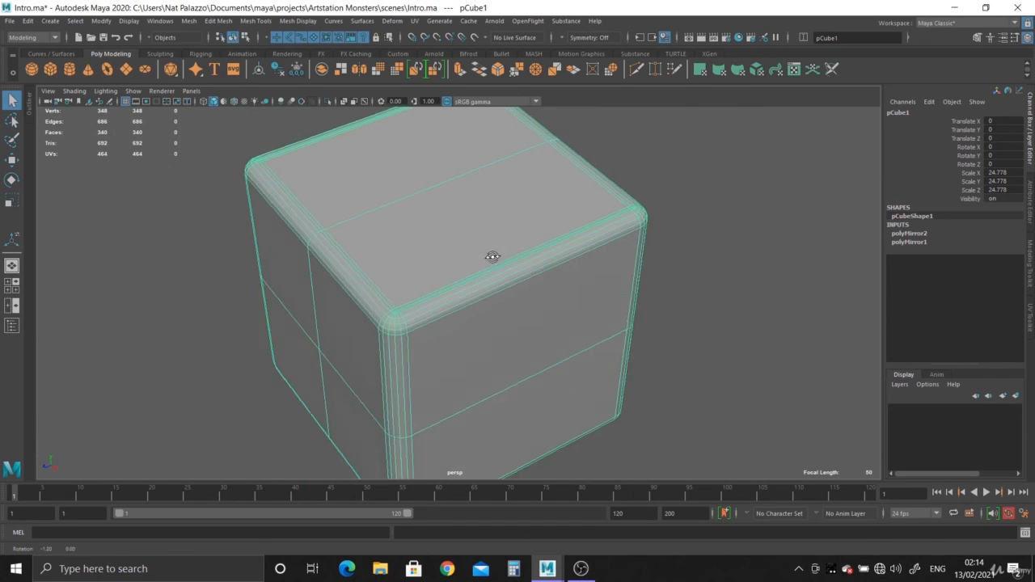
# Step: Examine the wireframe of the cube's other corners and bevels from several sides, and deselect the cube
pyautogui.keyDown('alt'); pyautogui.moveTo(492, 256); pyautogui.dragTo(554, 172); pyautogui.keyUp('alt')
pyautogui.scroll(2, 599, 142)
pyautogui.keyDown('alt'); pyautogui.moveTo(556, 377); pyautogui.dragTo(528, 264); pyautogui.keyUp('alt')
pyautogui.moveTo(527, 265)
pyautogui.keyDown('alt'); pyautogui.mouseDown(button='right')
pyautogui.moveTo(692, 260)
pyautogui.moveTo(527, 268)
pyautogui.mouseUp(button='right'); pyautogui.keyUp('alt')
pyautogui.keyDown('alt'); pyautogui.moveTo(527, 268); pyautogui.dragTo(458, 194); pyautogui.keyUp('alt')
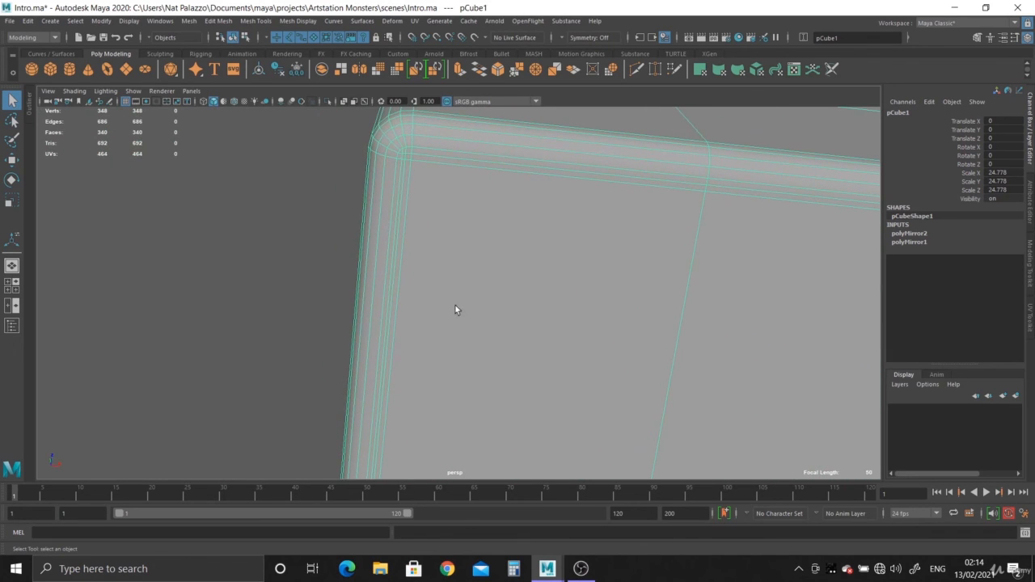
pyautogui.keyDown('alt'); pyautogui.moveTo(454, 310); pyautogui.dragTo(366, 264); pyautogui.keyUp('alt')
pyautogui.keyDown('alt'); pyautogui.moveTo(426, 327); pyautogui.dragTo(460, 261); pyautogui.keyUp('alt')
pyautogui.keyDown('alt'); pyautogui.moveTo(460, 261); pyautogui.dragTo(501, 262, button='middle'); pyautogui.keyUp('alt')
pyautogui.keyDown('alt'); pyautogui.moveTo(502, 263); pyautogui.dragTo(549, 317); pyautogui.keyUp('alt')
pyautogui.click(749, 306)
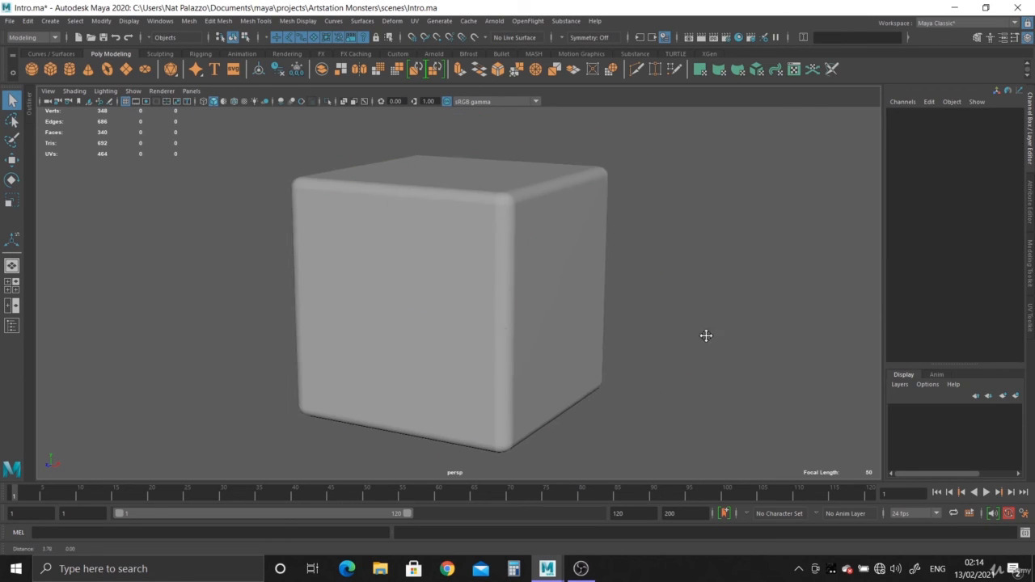
# Step: Inspect the small dark mark on the vertical bevel up close, both shaded and with the cube's wireframe displayed
pyautogui.keyDown('alt'); pyautogui.moveTo(705, 337); pyautogui.dragTo(512, 249); pyautogui.keyUp('alt')
pyautogui.keyDown('alt'); pyautogui.moveTo(467, 313); pyautogui.dragTo(373, 324); pyautogui.keyUp('alt')
pyautogui.keyDown('alt'); pyautogui.moveTo(372, 319); pyautogui.dragTo(514, 374, button='right'); pyautogui.keyUp('alt')
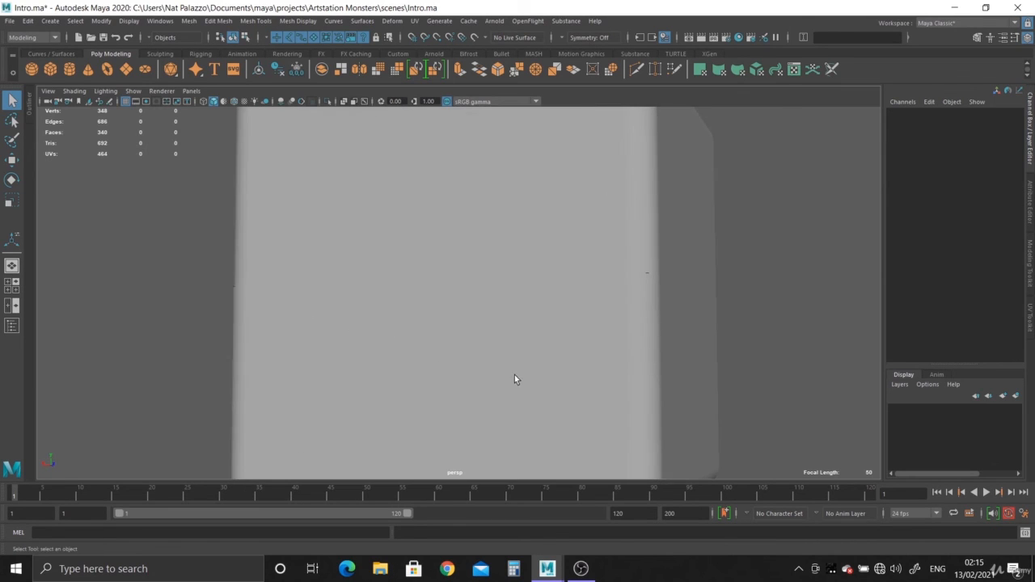
pyautogui.keyDown('alt'); pyautogui.moveTo(514, 374); pyautogui.dragTo(396, 367, button='middle'); pyautogui.keyUp('alt')
pyautogui.keyDown('alt'); pyautogui.moveTo(396, 367); pyautogui.dragTo(624, 397, button='right'); pyautogui.keyUp('alt')
pyautogui.keyDown('alt'); pyautogui.moveTo(614, 380); pyautogui.dragTo(569, 416, button='middle'); pyautogui.keyUp('alt')
pyautogui.keyDown('alt'); pyautogui.moveTo(569, 416); pyautogui.dragTo(647, 408, button='right'); pyautogui.keyUp('alt')
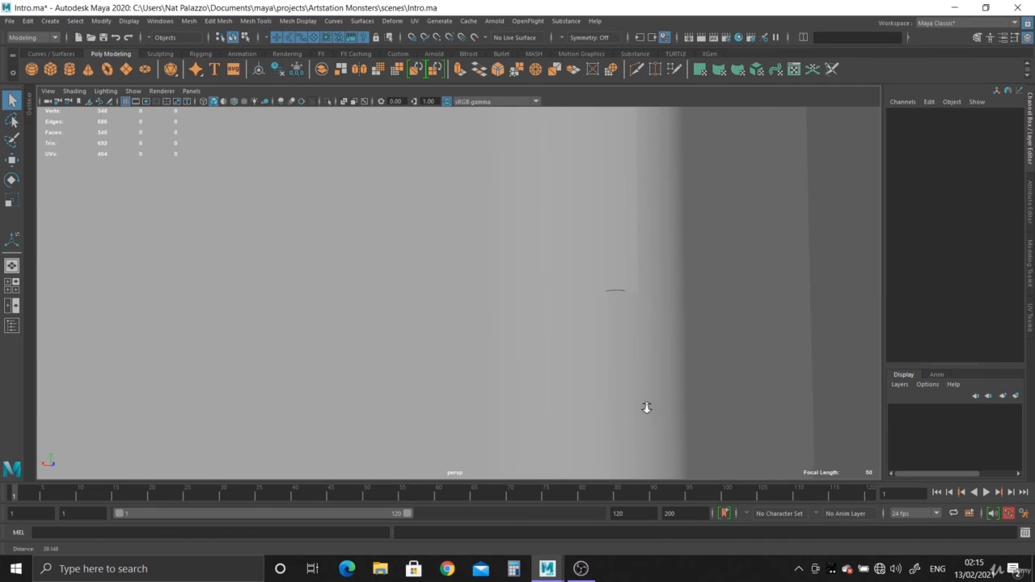
pyautogui.click(619, 301)
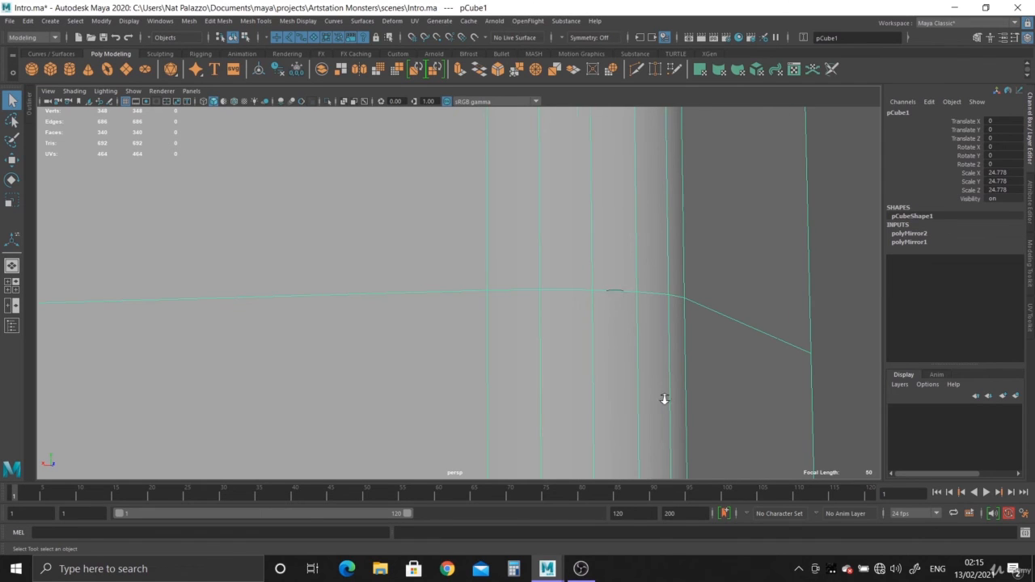
# Step: Frame the whole cube and raise it about 13.3 units in Y so that it rests on the grid
pyautogui.press('f')
pyautogui.press('w')
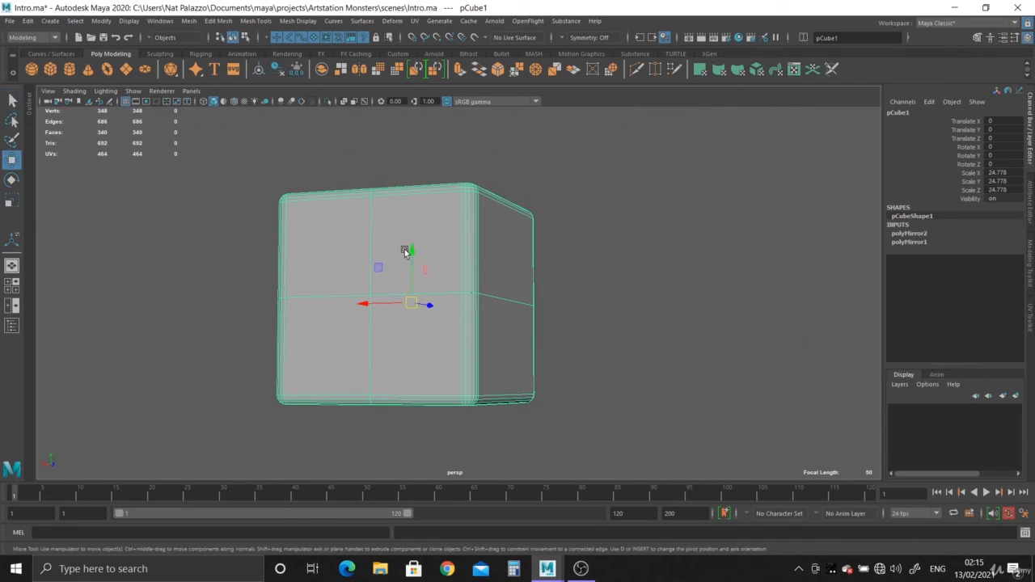
pyautogui.moveTo(406, 252); pyautogui.dragTo(432, 122)
pyautogui.keyDown('alt'); pyautogui.moveTo(432, 122); pyautogui.dragTo(396, 245, button='right'); pyautogui.keyUp('alt')
pyautogui.moveTo(403, 170); pyautogui.dragTo(406, 204)
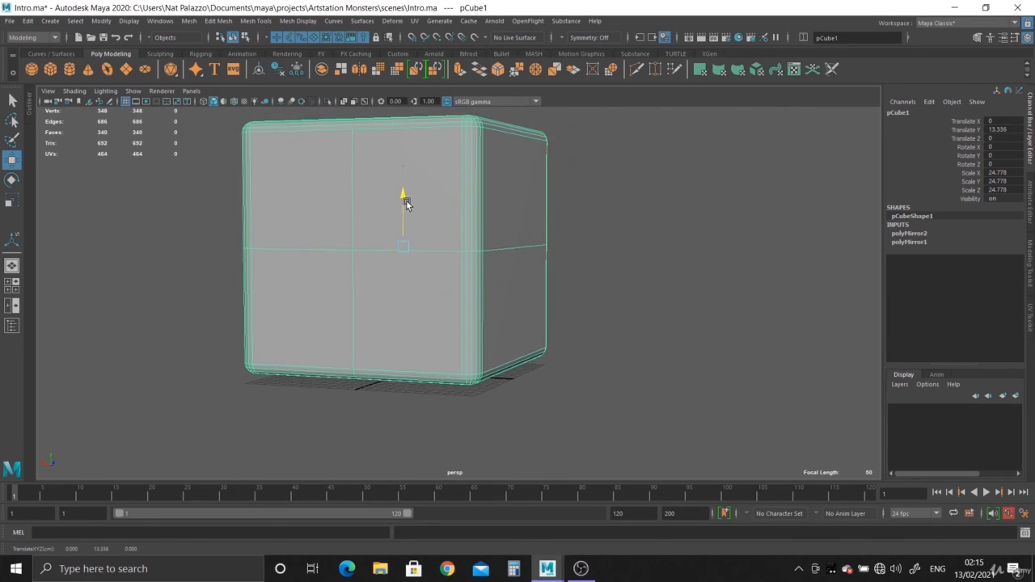
# Step: Deselect the cube, check its underside against the grid, and hide the grid in the perspective view
pyautogui.click(595, 298)
pyautogui.keyDown('alt'); pyautogui.moveTo(595, 298); pyautogui.dragTo(583, 274); pyautogui.keyUp('alt')
pyautogui.keyDown('alt'); pyautogui.moveTo(583, 274); pyautogui.dragTo(518, 318, button='right'); pyautogui.keyUp('alt')
pyautogui.keyDown('alt'); pyautogui.moveTo(518, 318); pyautogui.dragTo(372, 239); pyautogui.keyUp('alt')
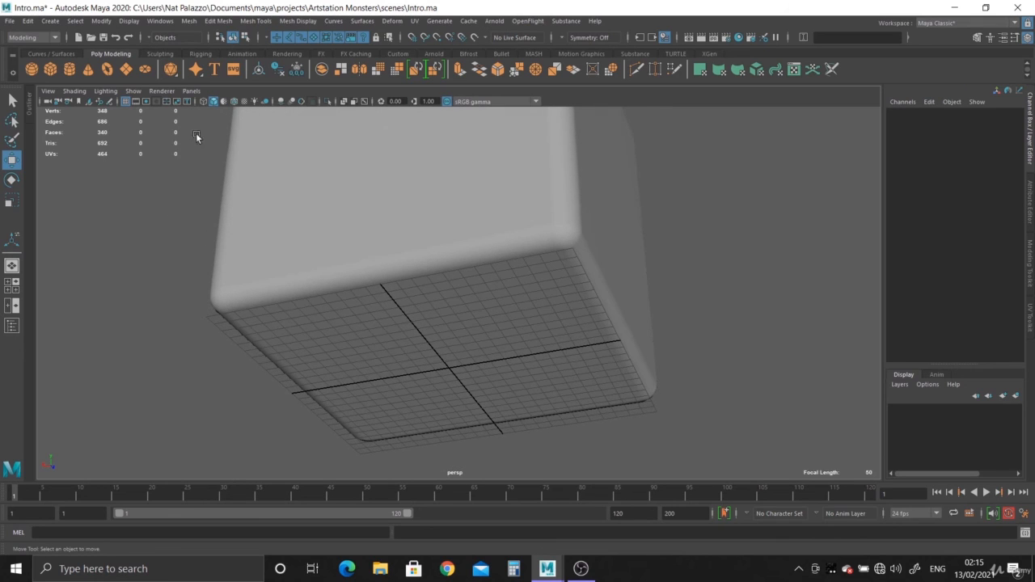
pyautogui.click(126, 103)
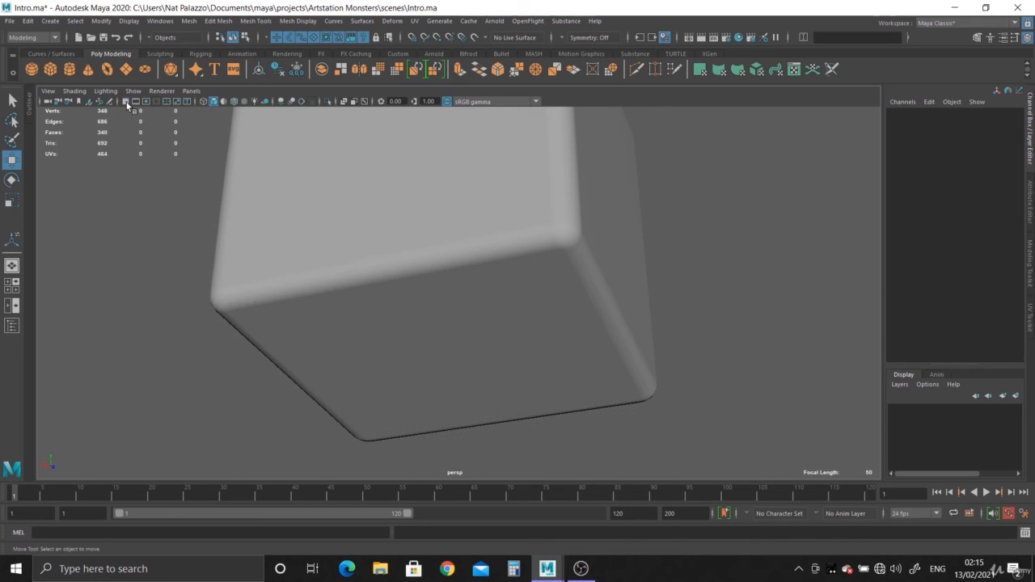
pyautogui.keyDown('alt'); pyautogui.moveTo(583, 386); pyautogui.dragTo(466, 233); pyautogui.keyUp('alt')
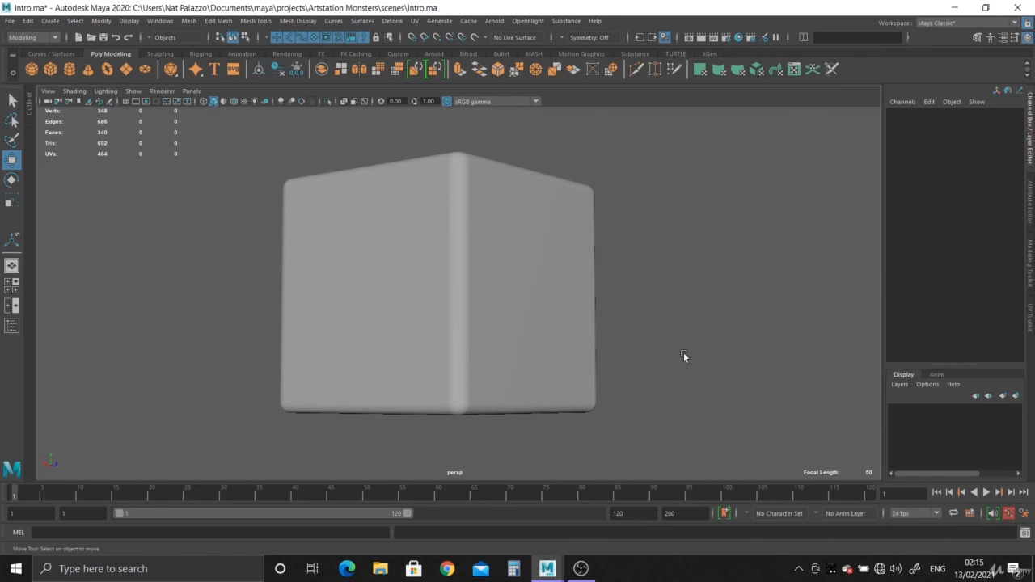